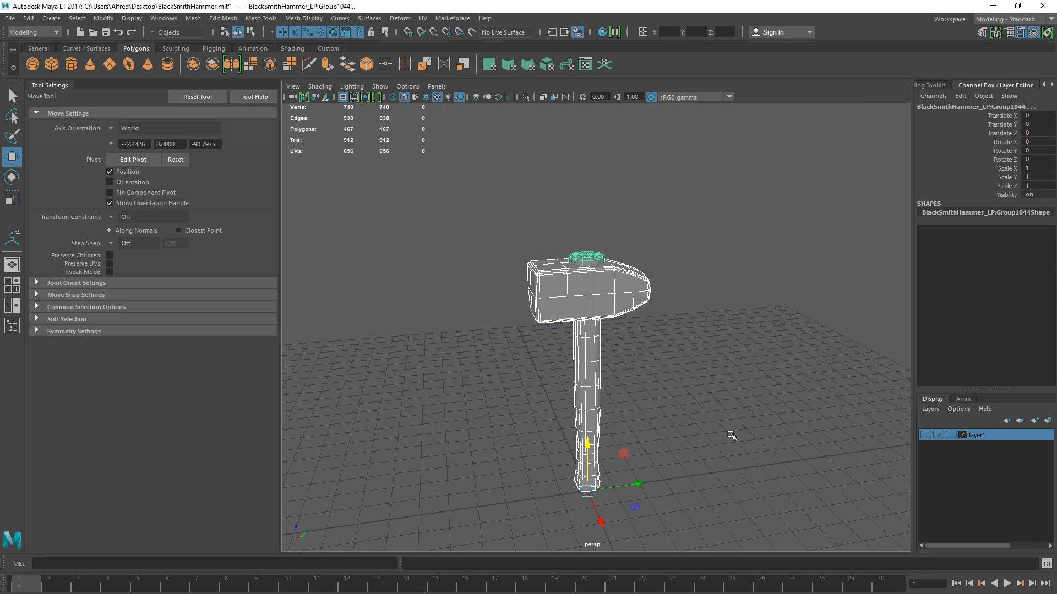
- Set the normal angle of the whole hammer mesh to 90 degrees and clear the selection
left_click(317, 19)
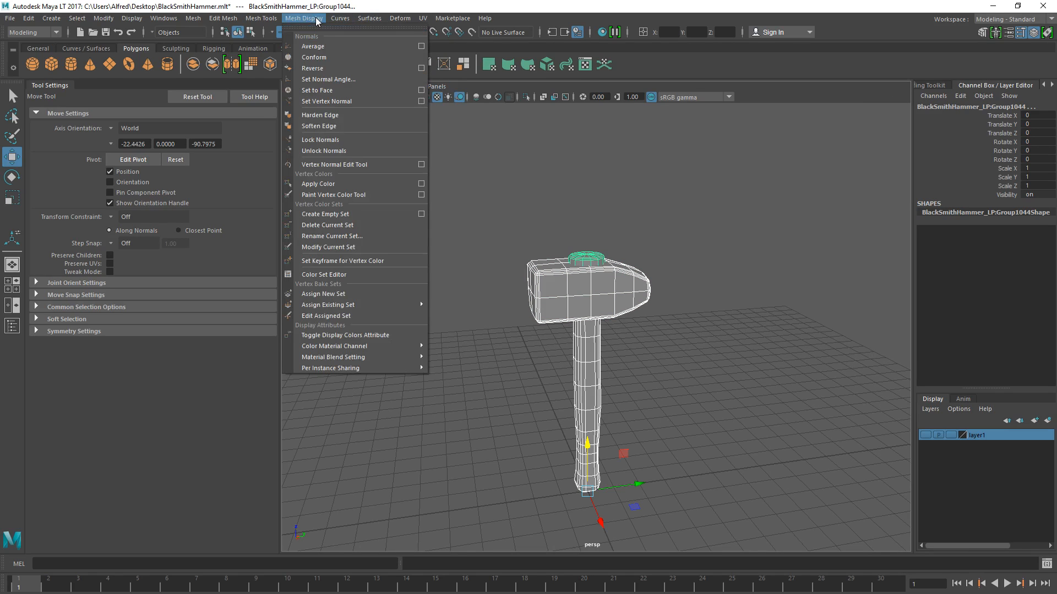
left_click(343, 81)
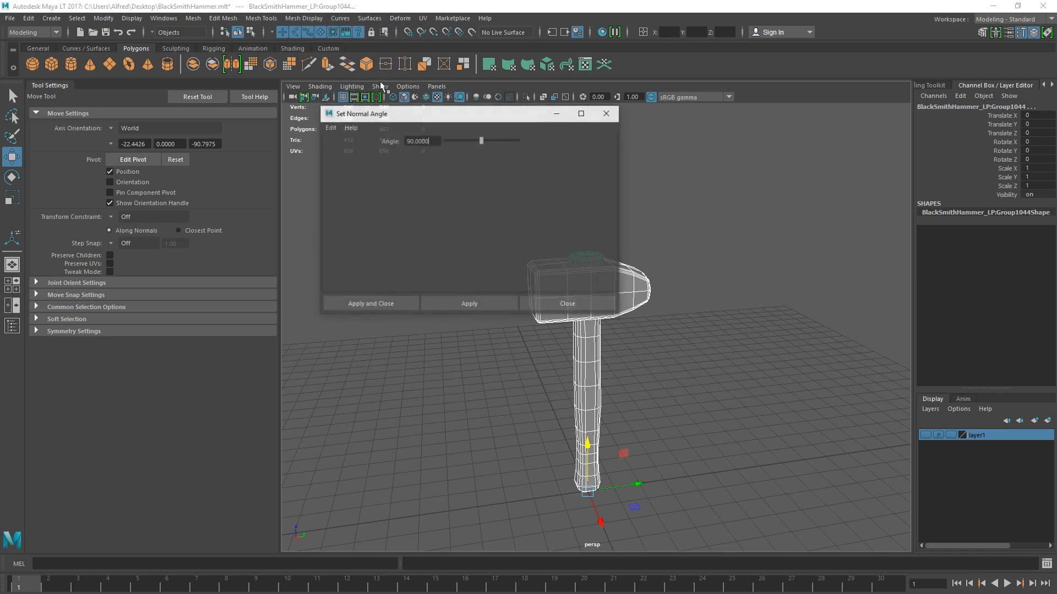
left_click(385, 305)
left_click(748, 230)
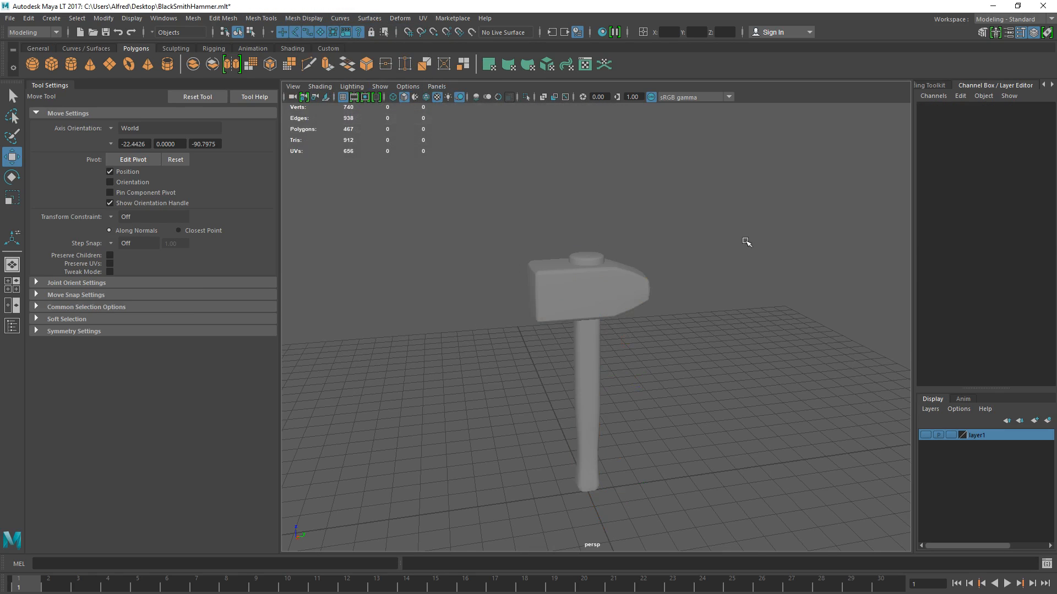
- Create a polygon cube on the grid beside the hammer as a shading test object
mouse_move(455, 306)
left_mouse_down("alt")
mouse_move(502, 307)
mouse_move(539, 345)
mouse_move(456, 318)
left_mouse_up("alt")
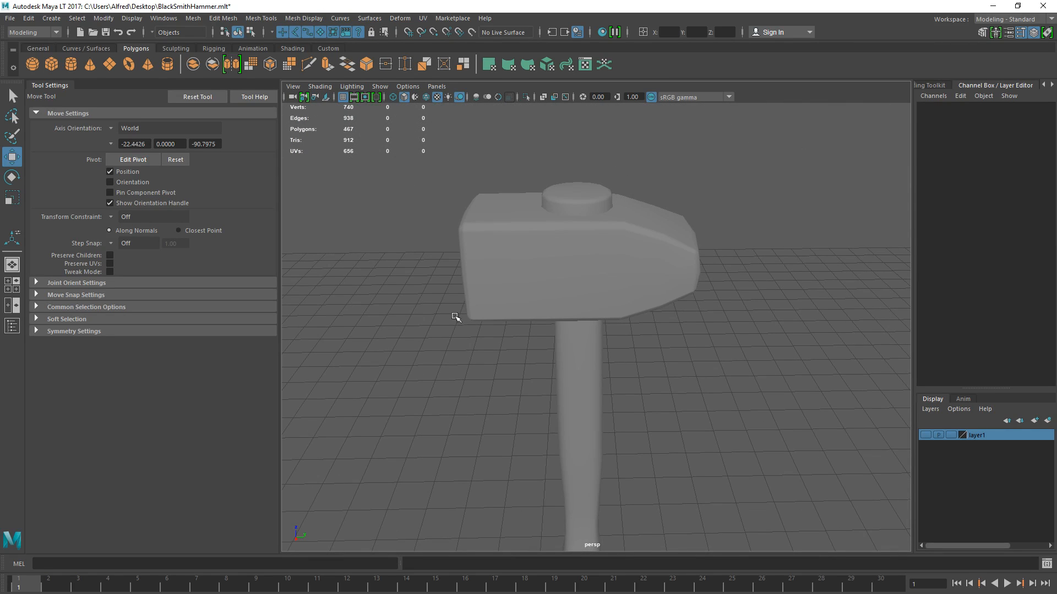
scroll(651, 361, "up", 3)
left_click_drag(634, 373, 403, 291, "alt")
scroll(691, 350, "down", 6)
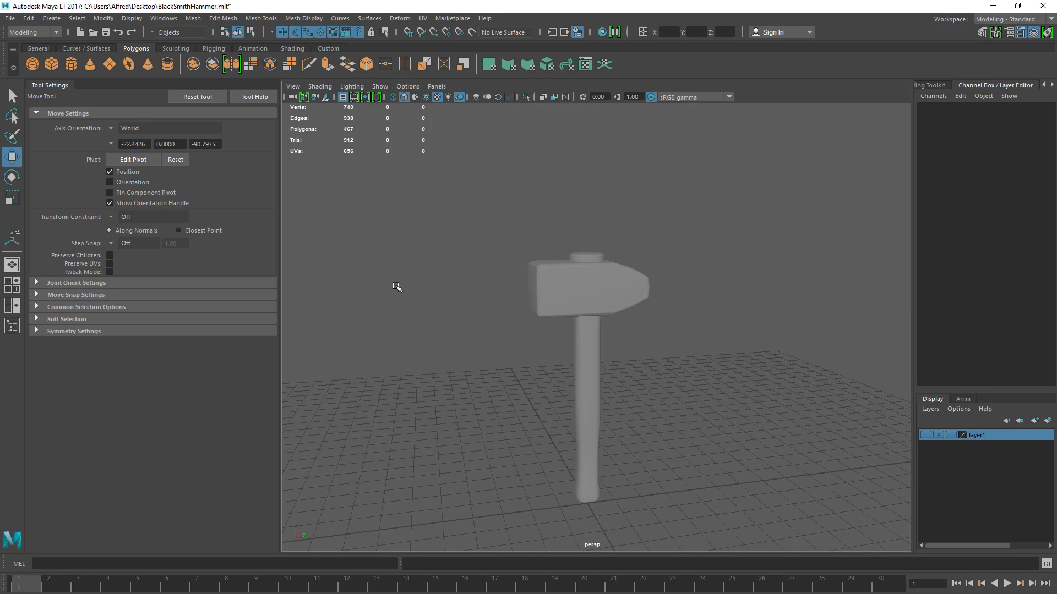
left_click(51, 63)
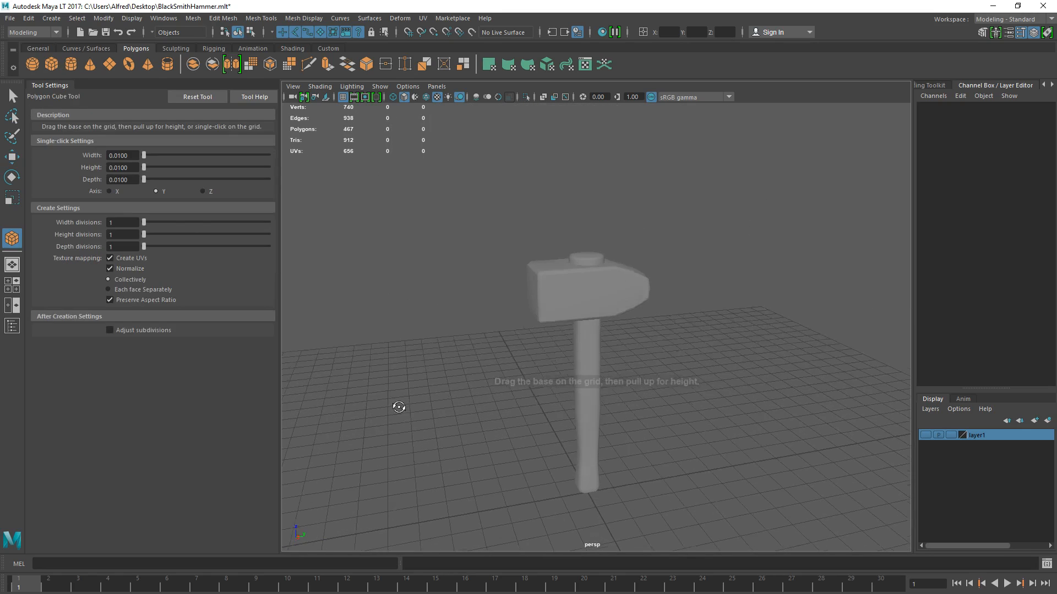
left_click_drag(396, 405, 439, 417)
scroll(390, 297, "down", 2)
middle_click_drag(390, 276, 512, 278, "alt")
left_click(513, 278)
left_click(506, 389)
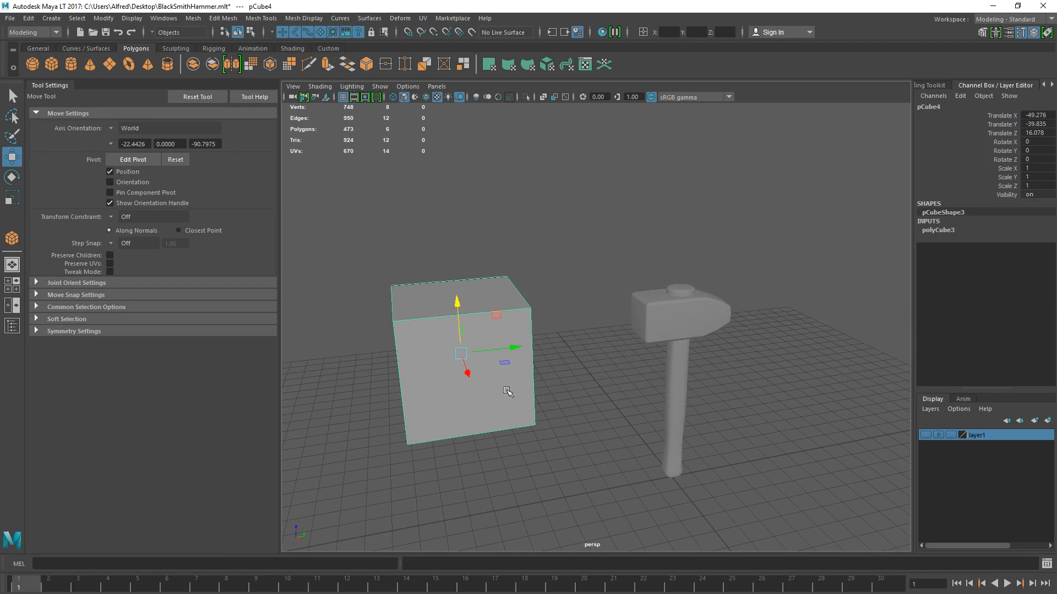
- Apply a 90-degree normal angle to the test cube and deselect it
left_click(300, 18)
left_click(336, 77)
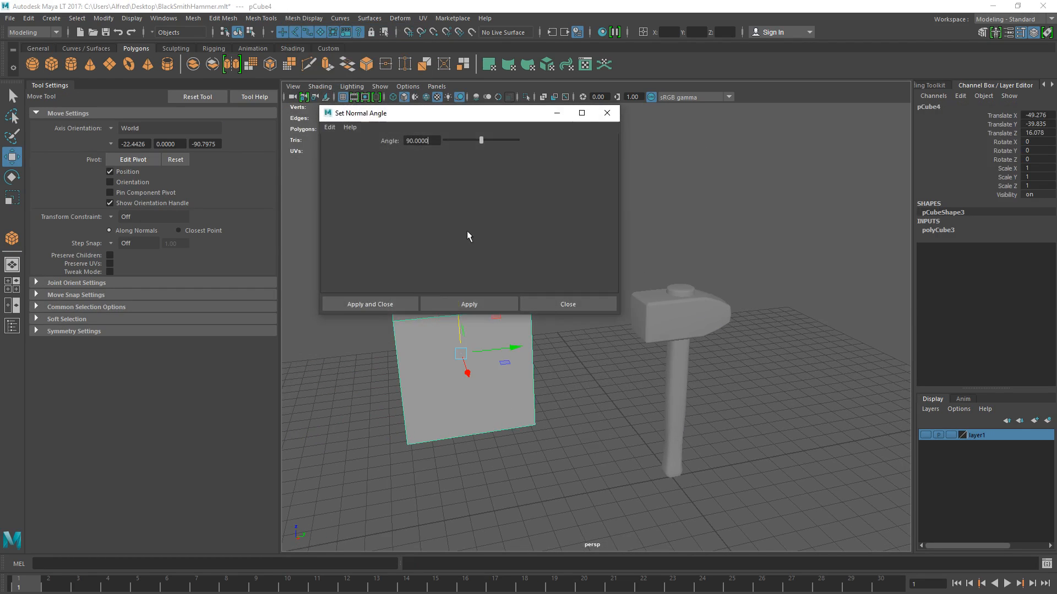
left_click(384, 306)
left_click(588, 250)
- Examine the shading along the test cube's edges from several angles
scroll(587, 250, "up", 3)
left_click_drag(369, 299, 427, 330, "alt")
middle_click_drag(403, 311, 520, 291, "alt")
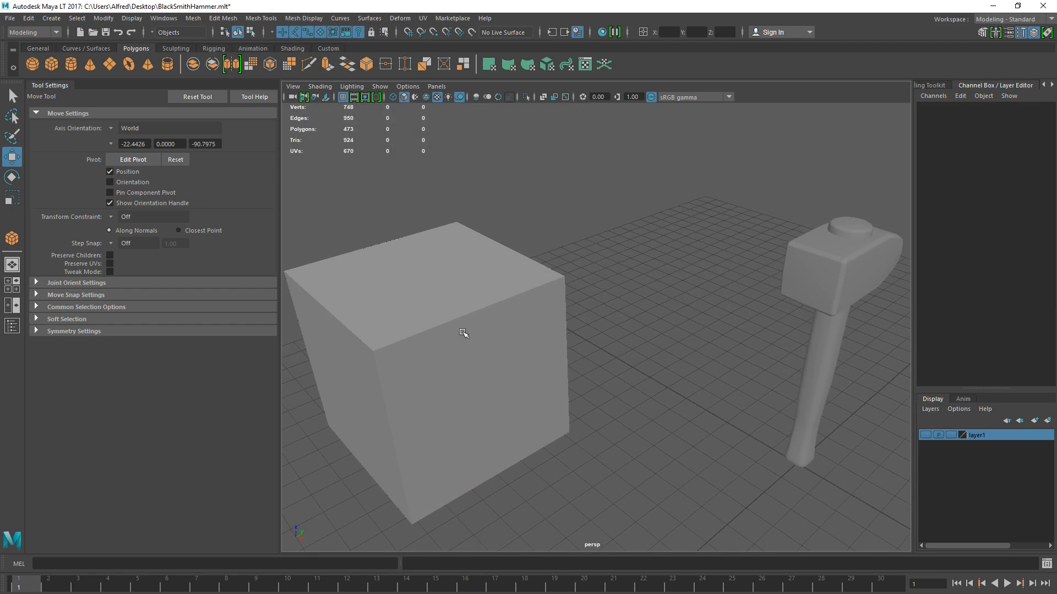
right_click_drag(467, 295, 444, 260)
left_click(405, 241)
scroll(373, 208, "up", 3)
key("ctrl+z")
scroll(493, 258, "up", 1)
middle_click_drag(589, 234, 709, 212, "alt")
left_click(459, 187)
scroll(433, 188, "down", 3)
left_click_drag(432, 188, 438, 236)
right_click_drag(547, 291, 661, 206)
left_click(686, 186)
left_click_drag(478, 306, 567, 321, "alt")
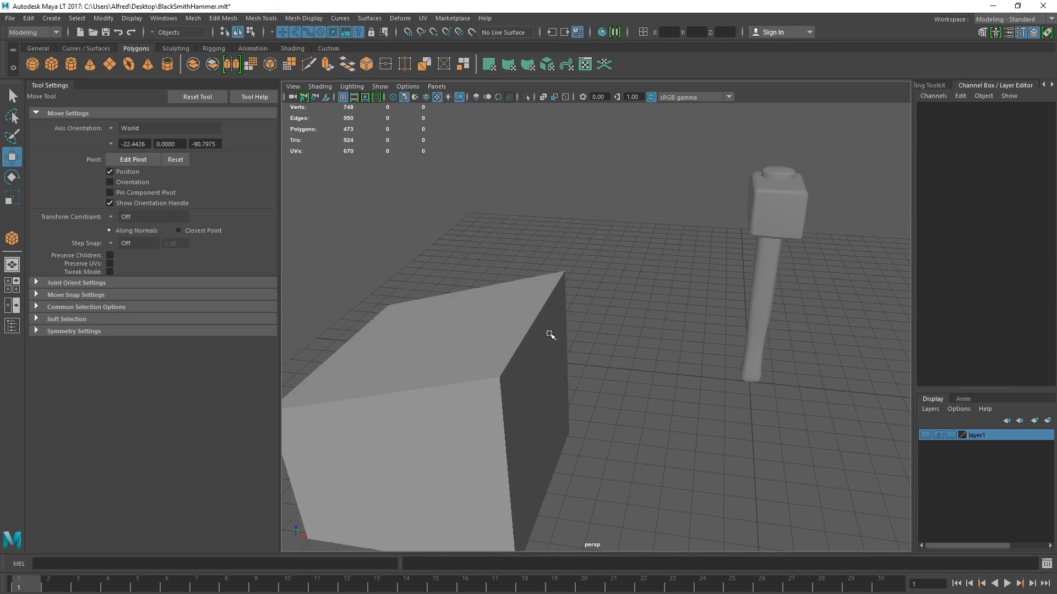
middle_click_drag(575, 296, 588, 281, "alt")
right_click_drag(486, 324, 485, 195)
left_click(397, 298)
left_click_drag(335, 295, 314, 116)
right_click_drag(473, 298, 575, 234)
left_click(603, 219)
left_click_drag(535, 329, 562, 316, "alt")
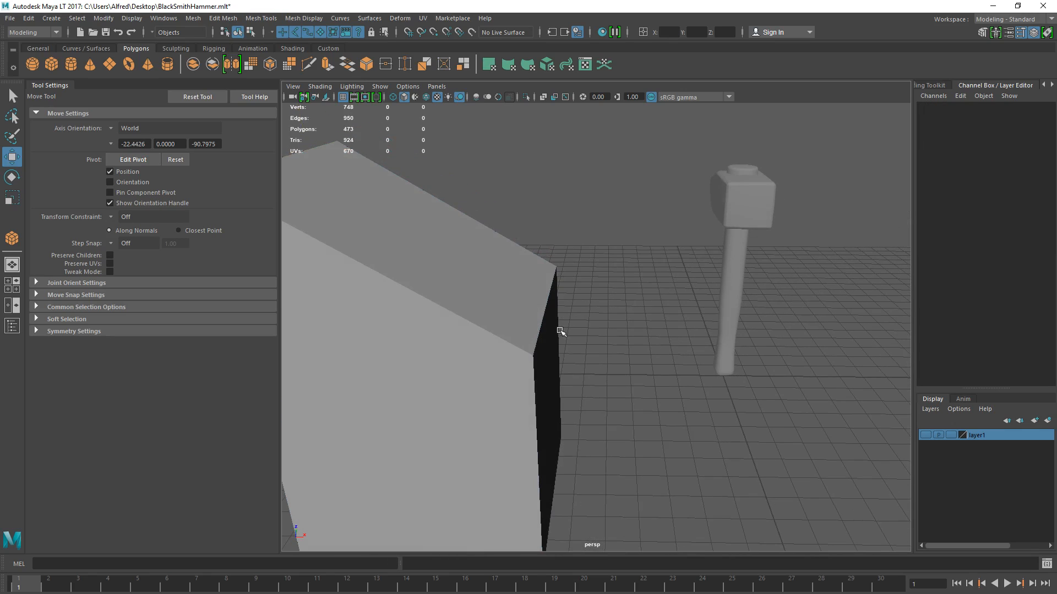
- Reapply Set Normal Angle to the test cube to soften the shading across its edges
left_click(513, 308)
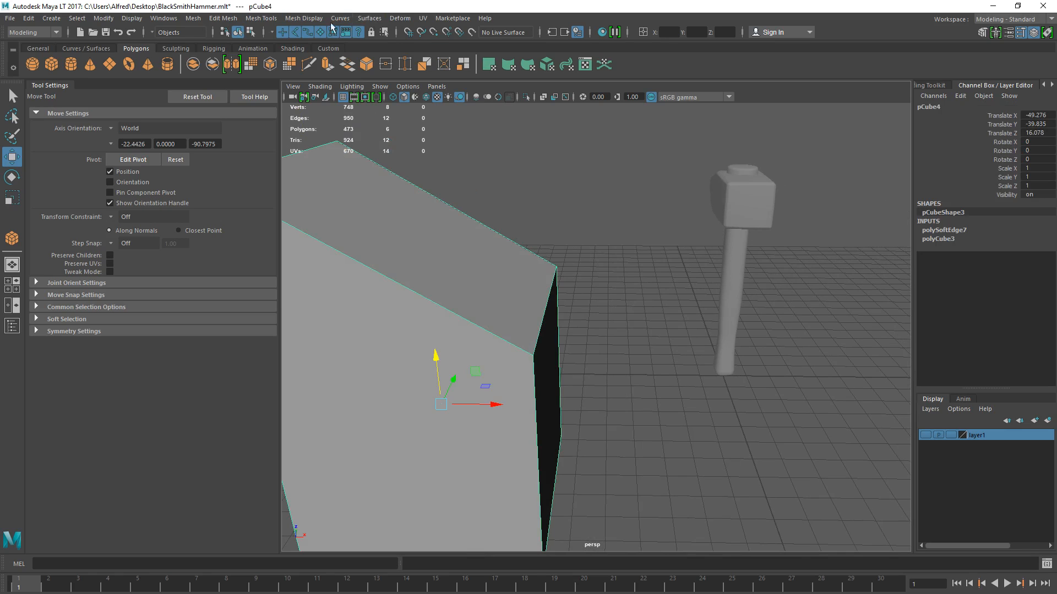
left_click(305, 19)
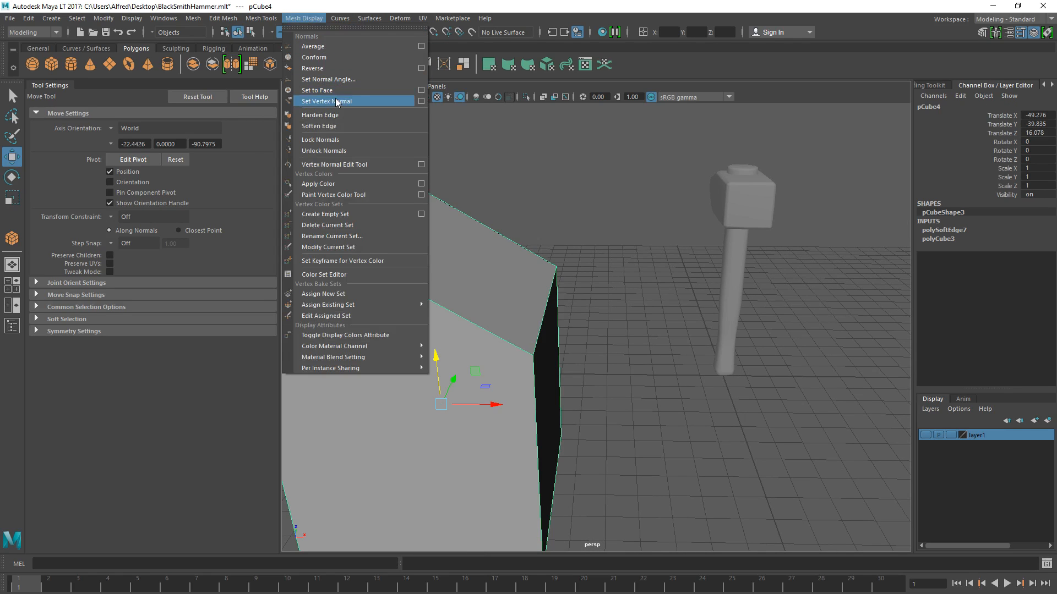
left_click(335, 80)
left_click(389, 306)
left_click(629, 195)
left_click_drag(630, 198, 498, 274, "alt")
left_click(583, 282)
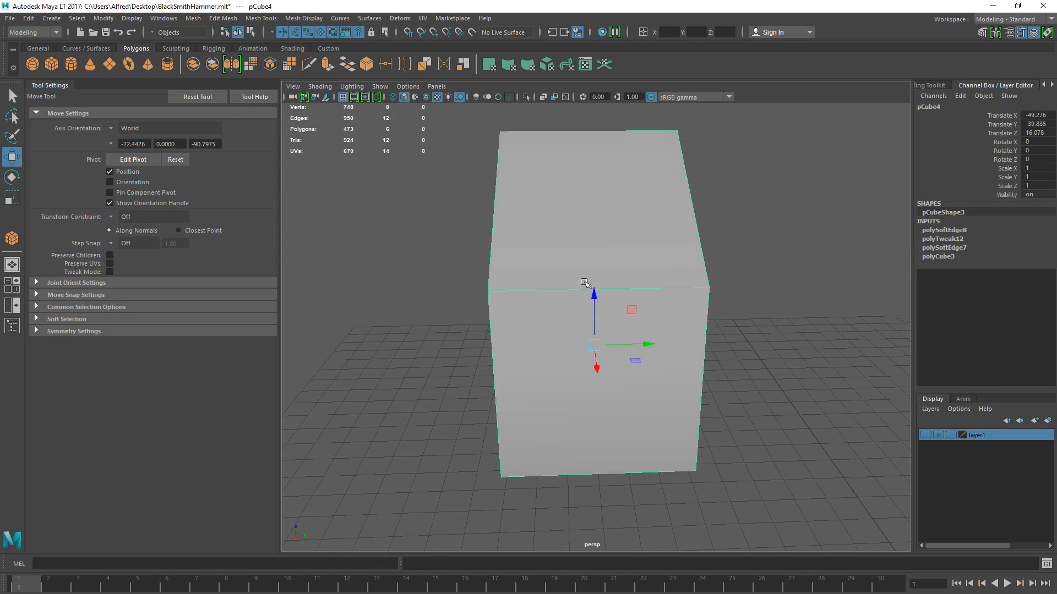
- Delete the test cube and frame the hammer in the perspective view
scroll(587, 286, "down", 5)
key("Delete")
left_click(740, 386)
key("f")
left_click(729, 236)
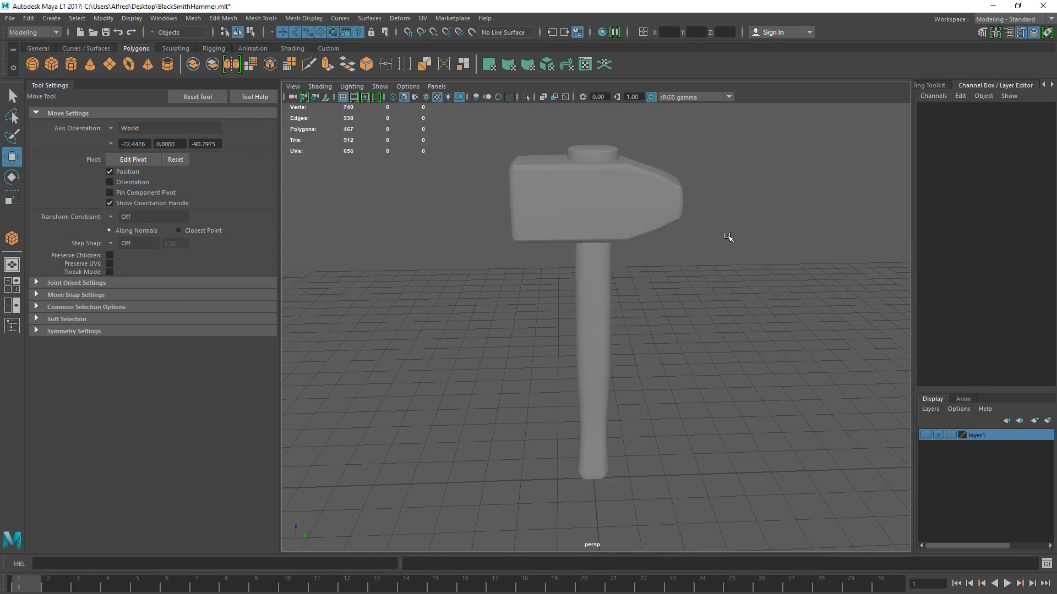
- Select only the hammer's handle and open the UV Editor for it
left_click_drag(436, 116, 830, 480)
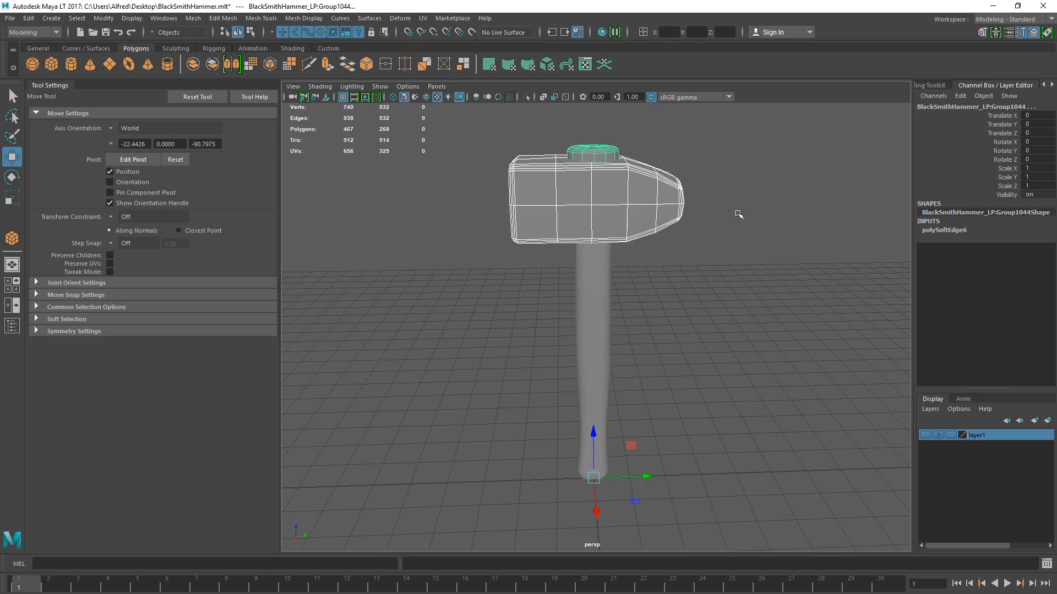
left_click(607, 164)
left_click(607, 163)
left_click(584, 292)
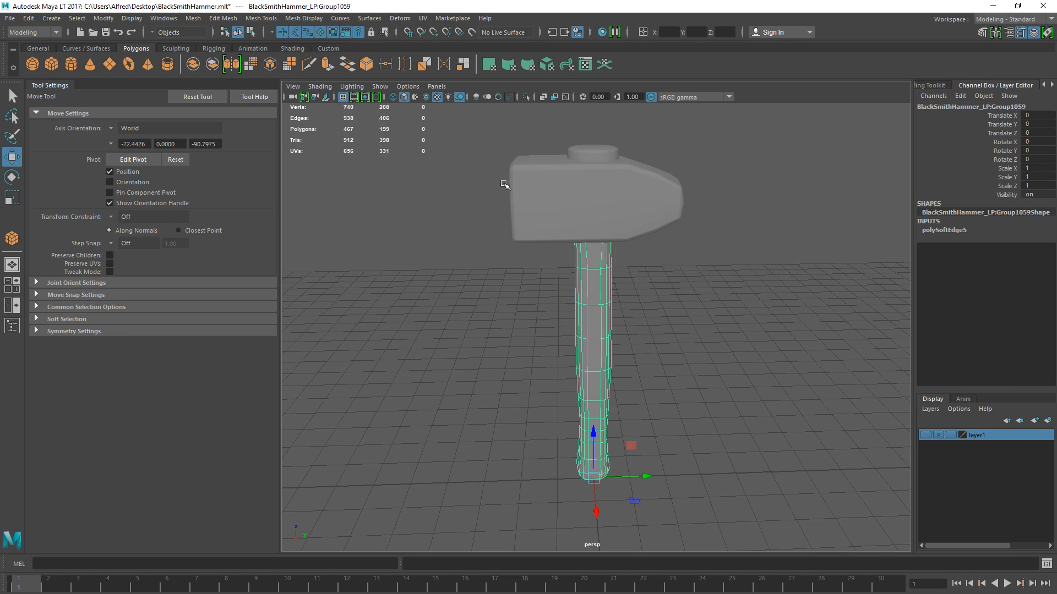
left_click(423, 18)
left_click(440, 40)
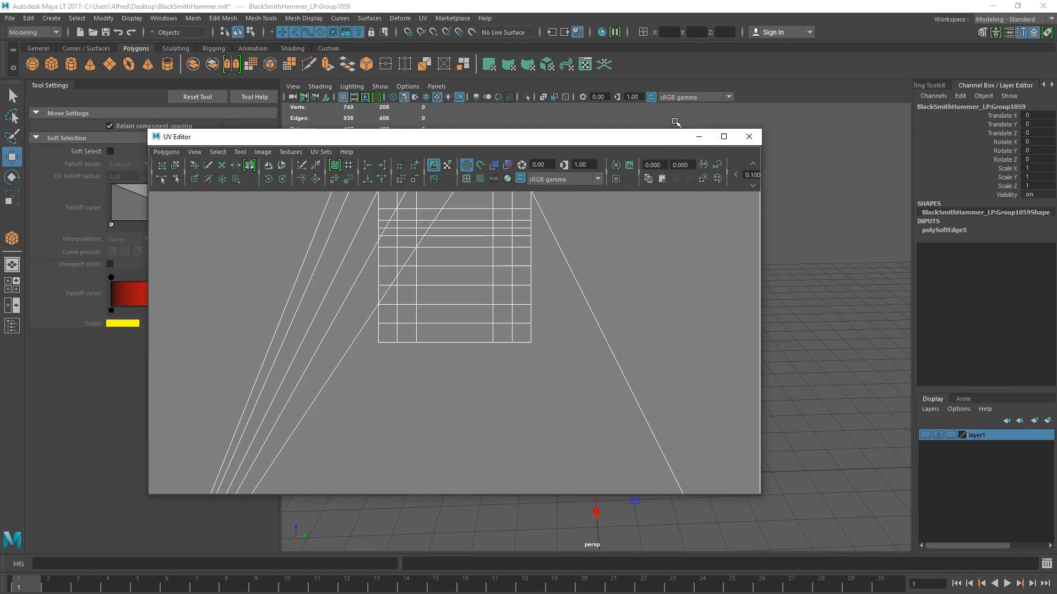
- Shrink the UV Editor window and place it beside the hammer so both the handle and its UV layout can be seen
left_click_drag(809, 123, 974, 20)
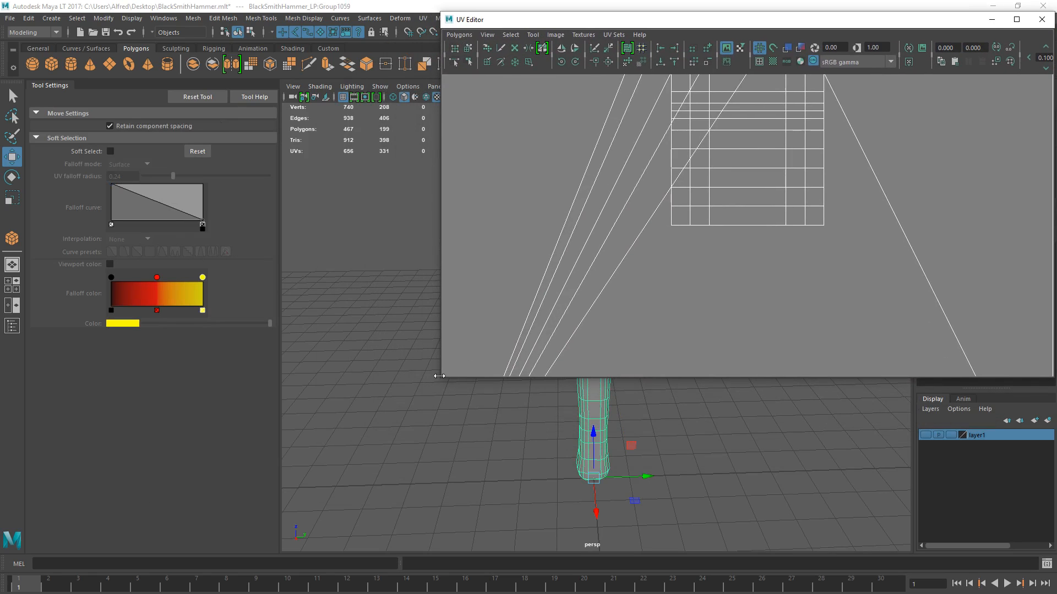
left_click_drag(442, 380, 710, 432)
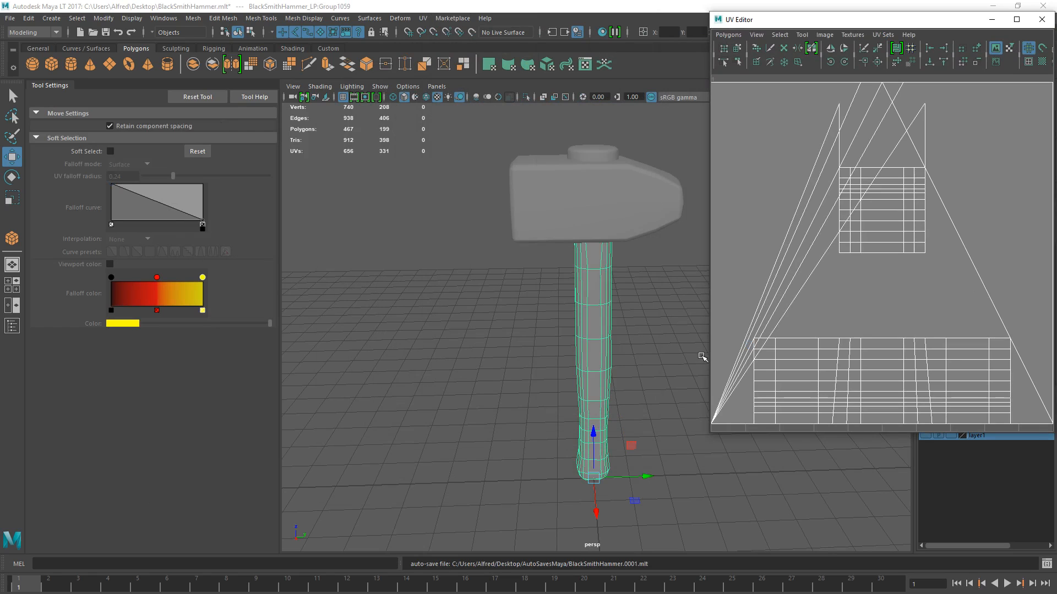
scroll(626, 337, "up", 2)
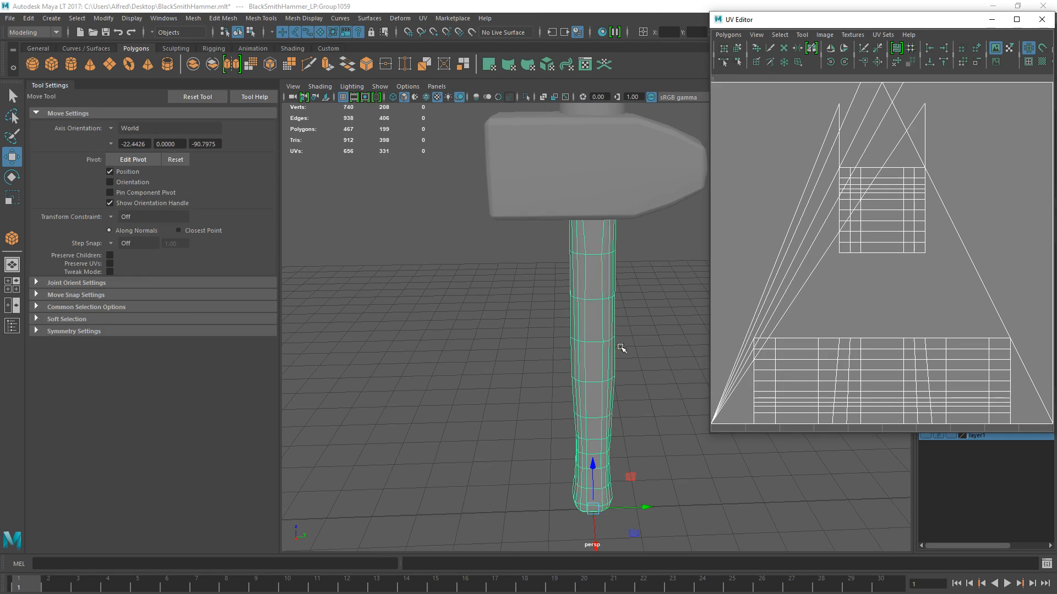
left_click_drag(584, 342, 564, 263, "alt")
scroll(566, 270, "down", 2)
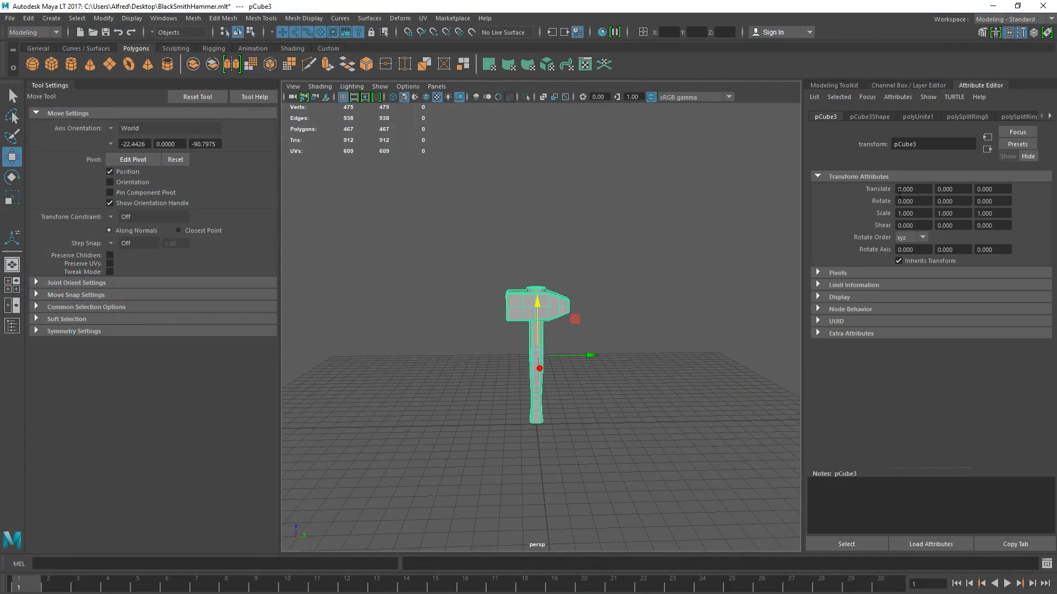
- Show the Channel Box / Layer Editor, create an empty display layer, and undo its visibility change
left_click(916, 86)
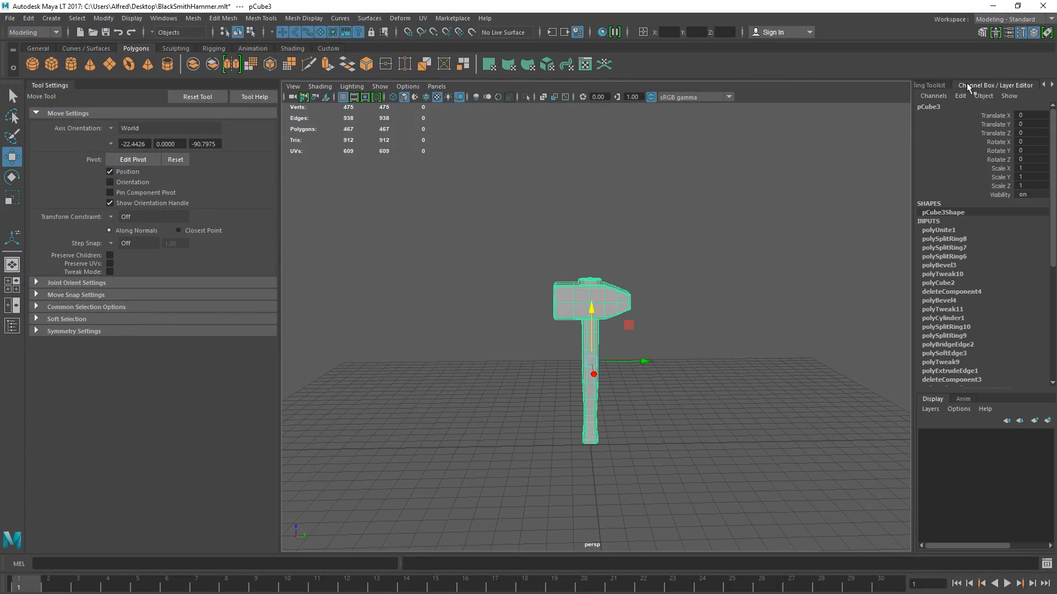
left_click(932, 85)
left_click(1004, 85)
left_click(1034, 421)
key("ctrl+z")
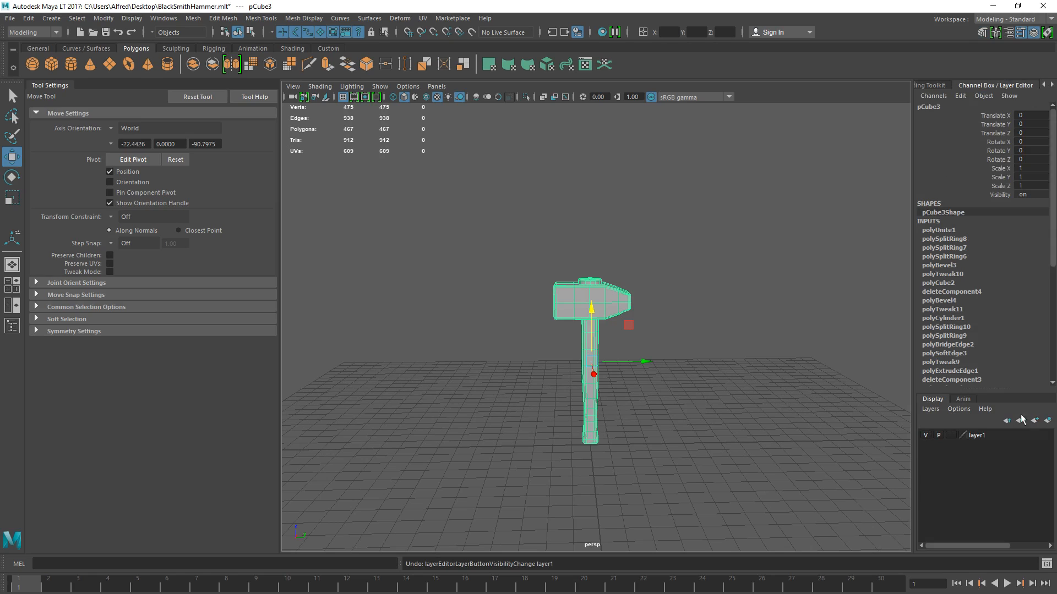
- Remove the selected hammer from layer1 and delete that display layer
left_click(978, 437)
right_click(968, 437)
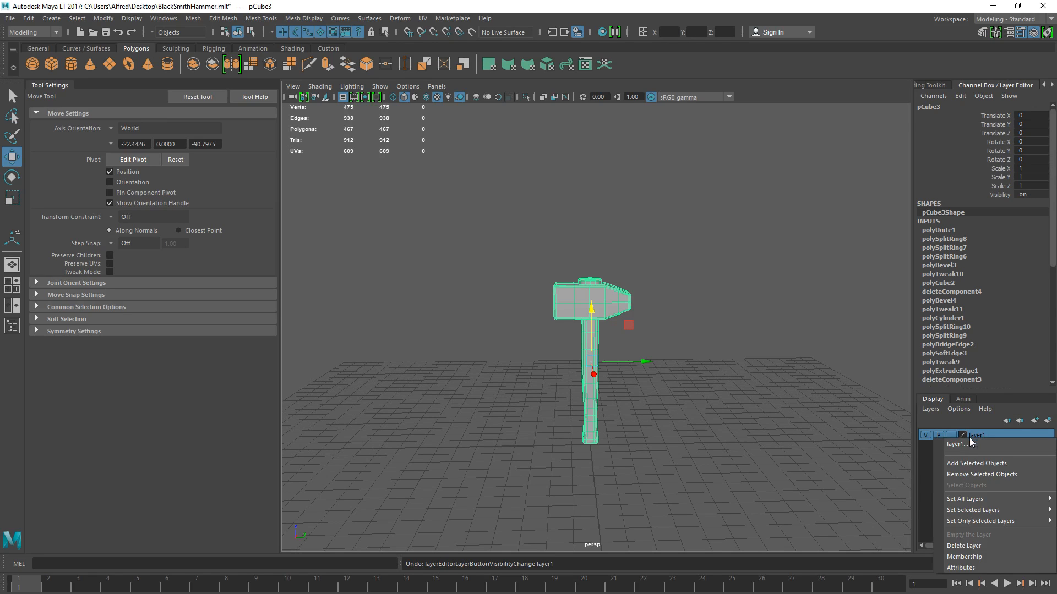
left_click(970, 474)
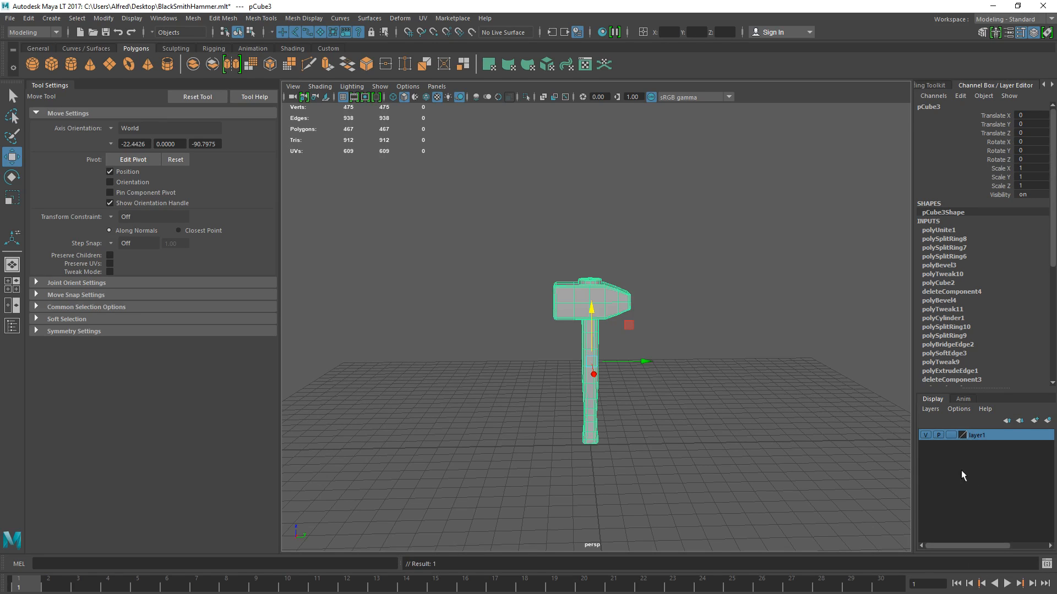
right_click(985, 438)
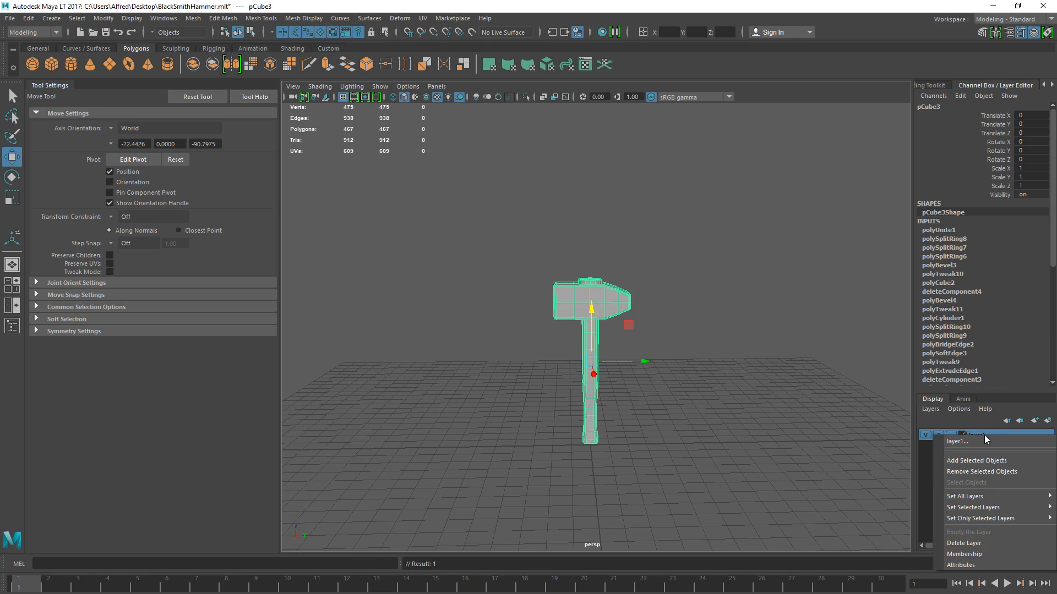
left_click(981, 543)
- Create a new display layer from the selected hammer and turn off the layer's visibility
left_click(1046, 421)
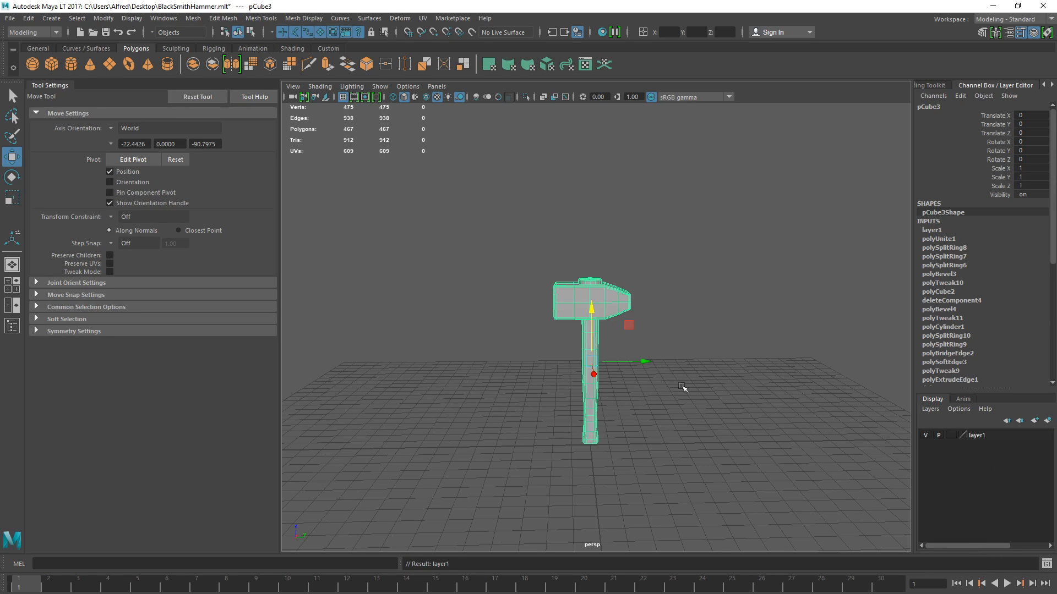
left_click(930, 439)
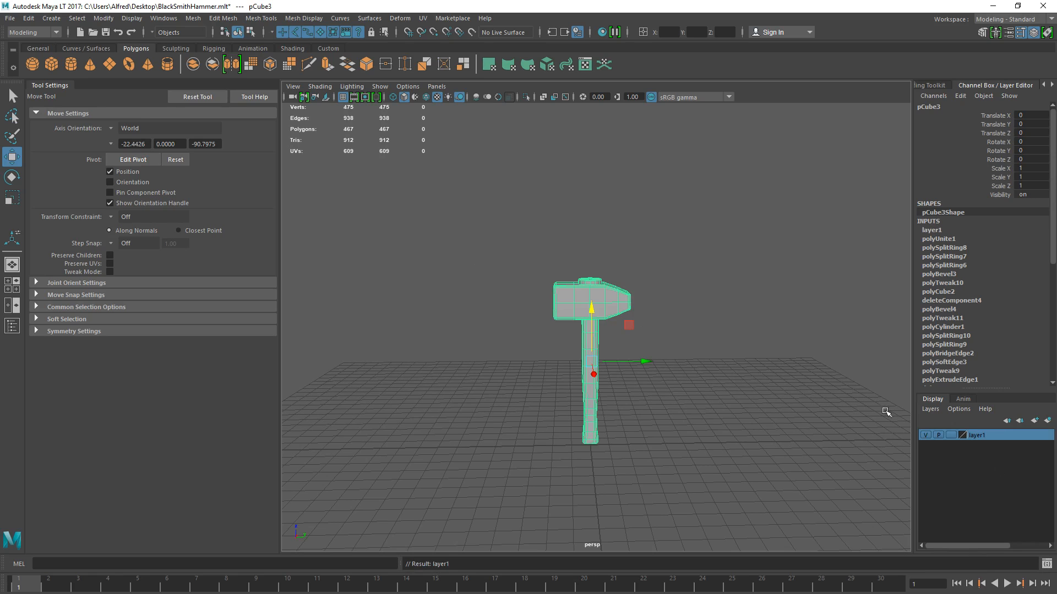
left_click(925, 435)
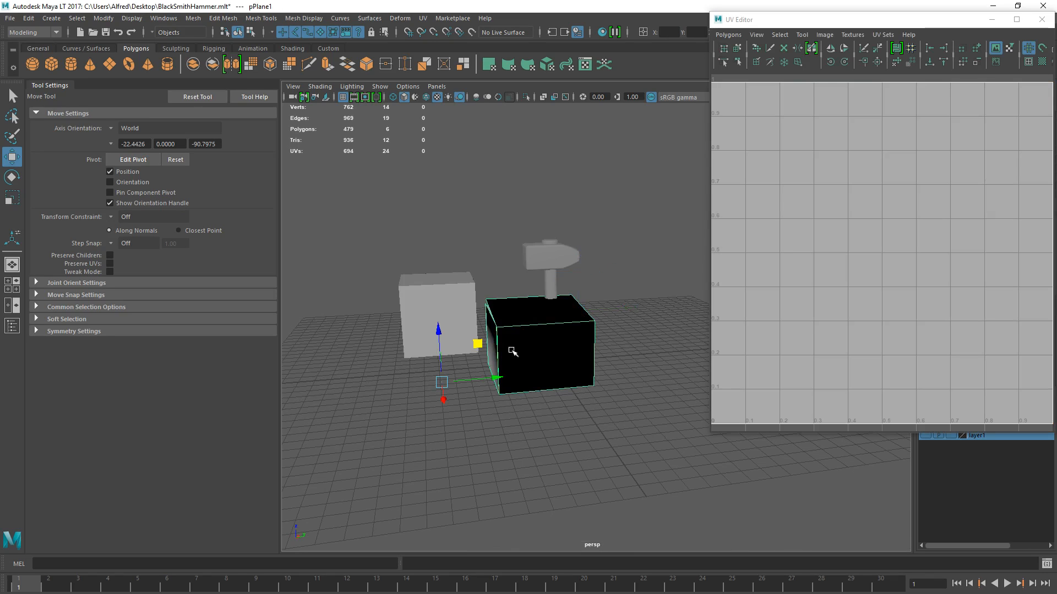
- Delete the black box and the grey cube standing beside the hammer
key("Delete")
left_click(440, 312)
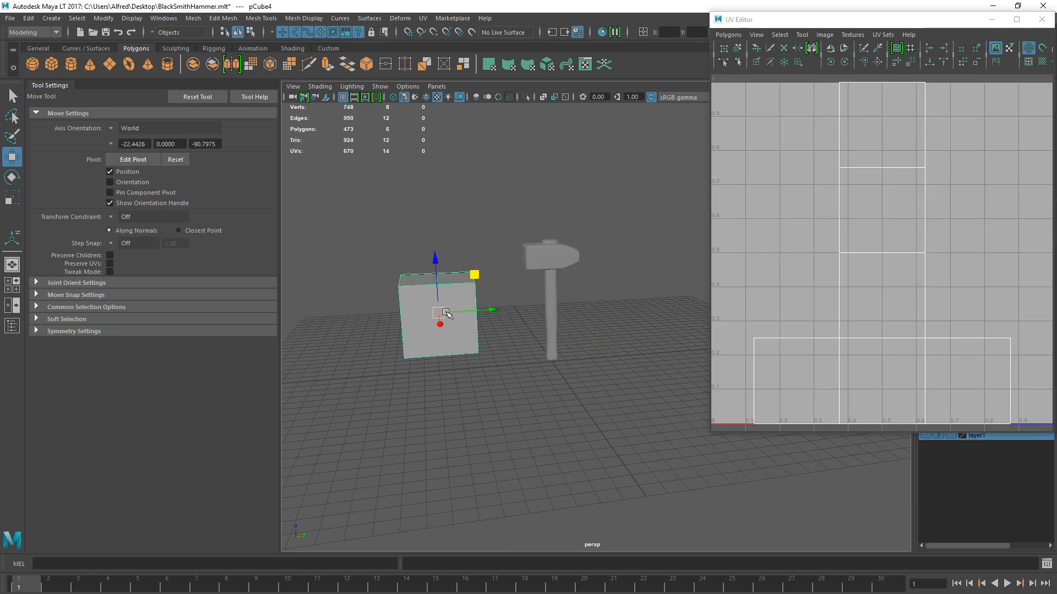
key("Delete")
- Select the hammer's handle and apply an Automatic UV projection to it
left_click(550, 315)
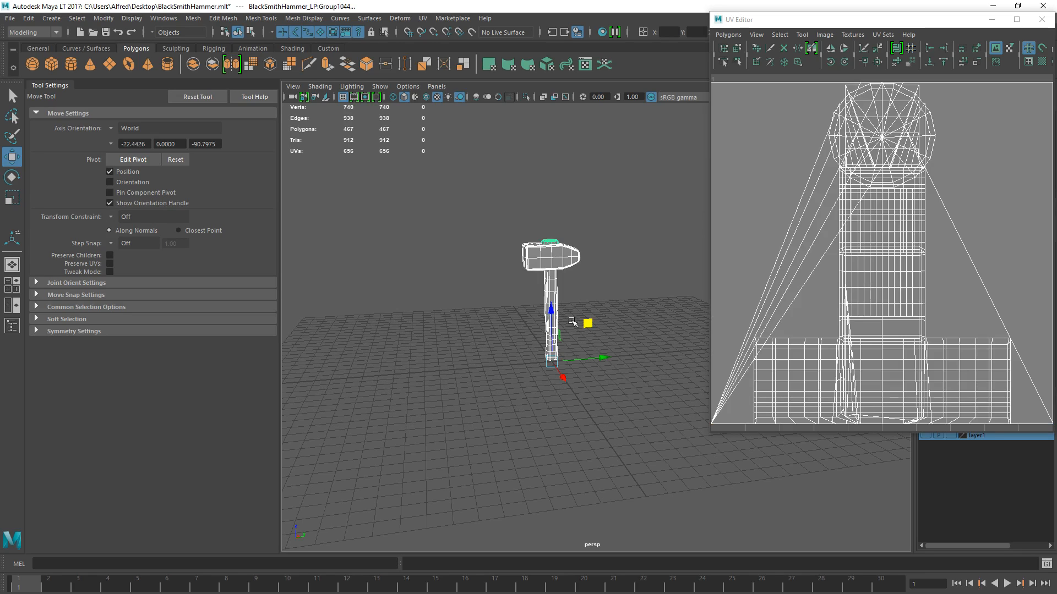
scroll(932, 185, "down", 3)
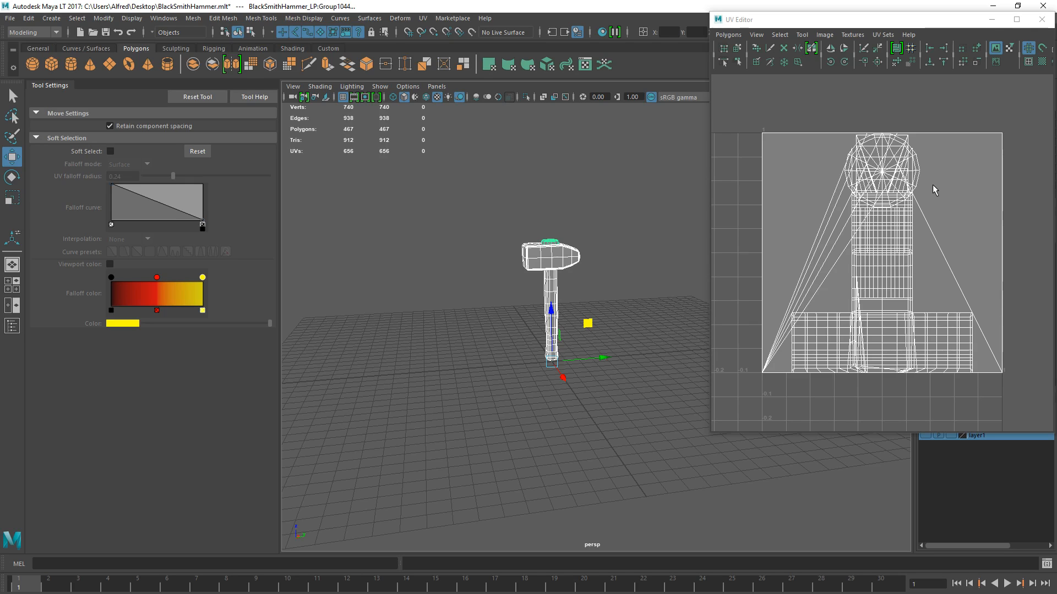
left_click(555, 318)
key("f")
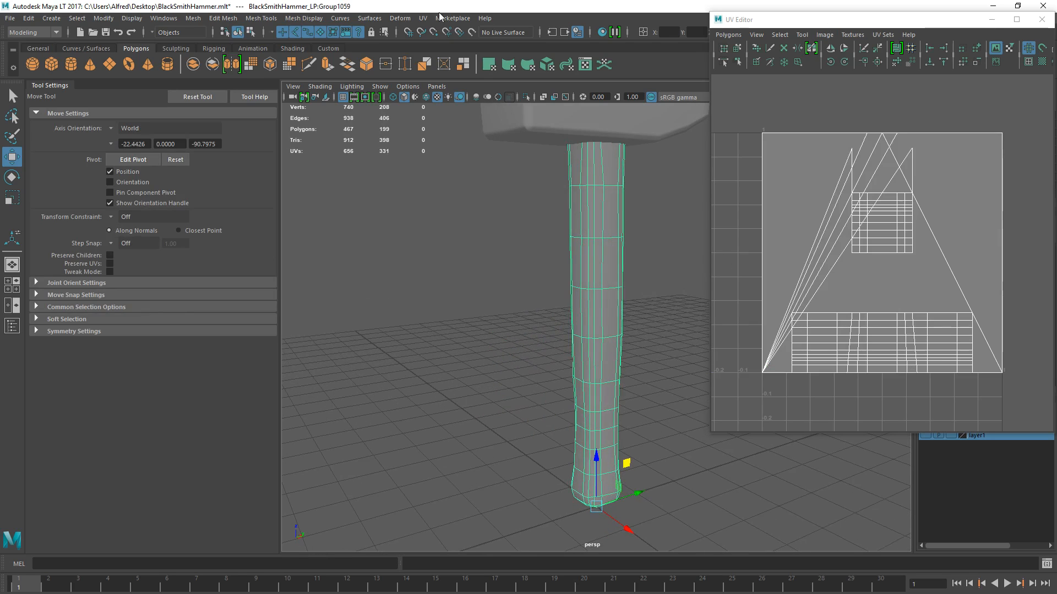
left_click(423, 18)
left_click(451, 91)
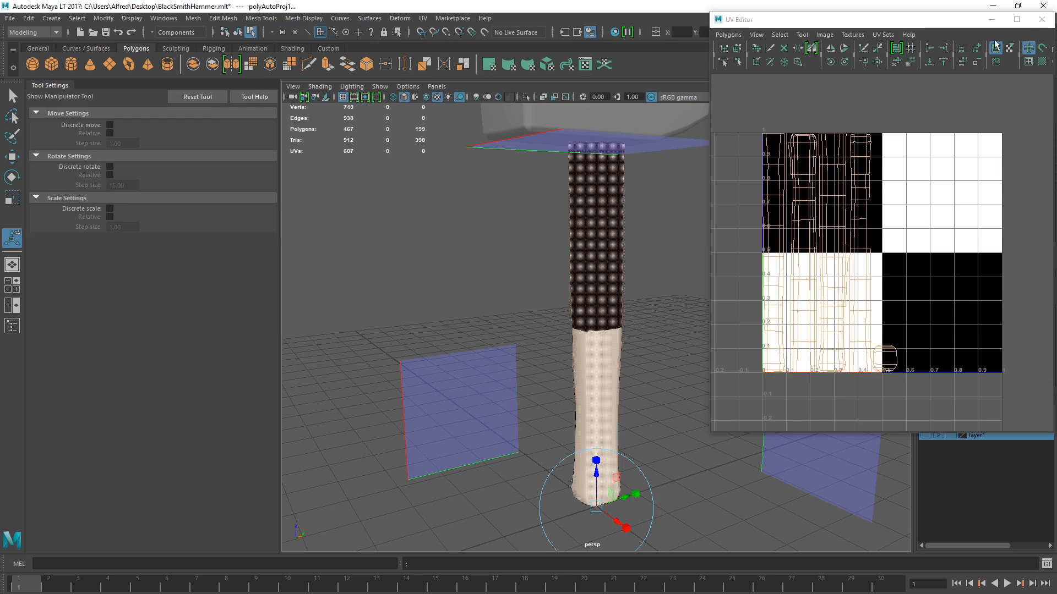
- Undo the Automatic UV projection on the handle and select all of the handle's edges
key("ctrl+z")
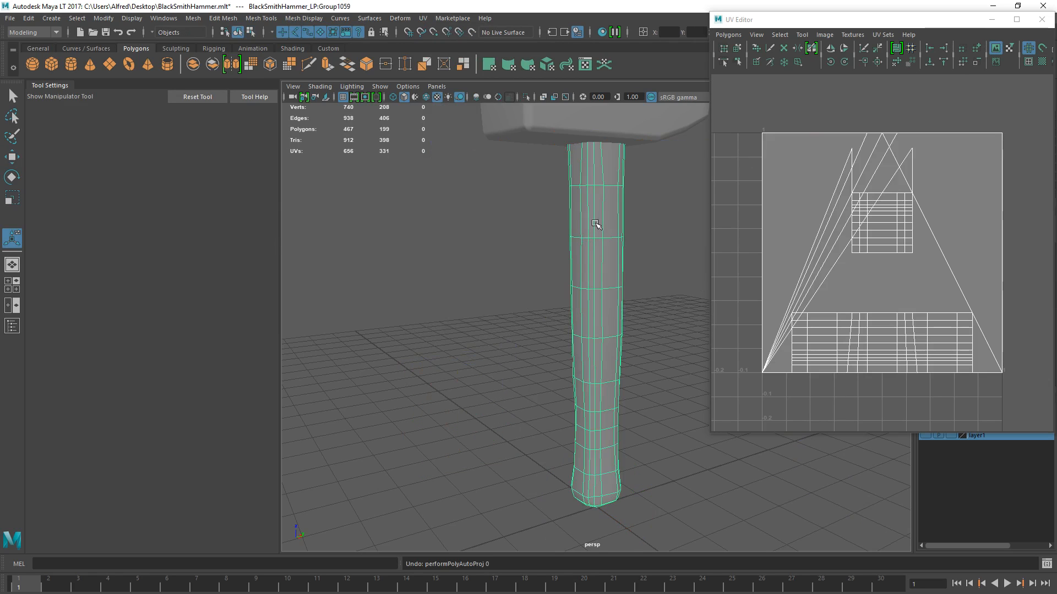
right_click_drag(593, 282, 593, 241)
scroll(575, 230, "down", 2)
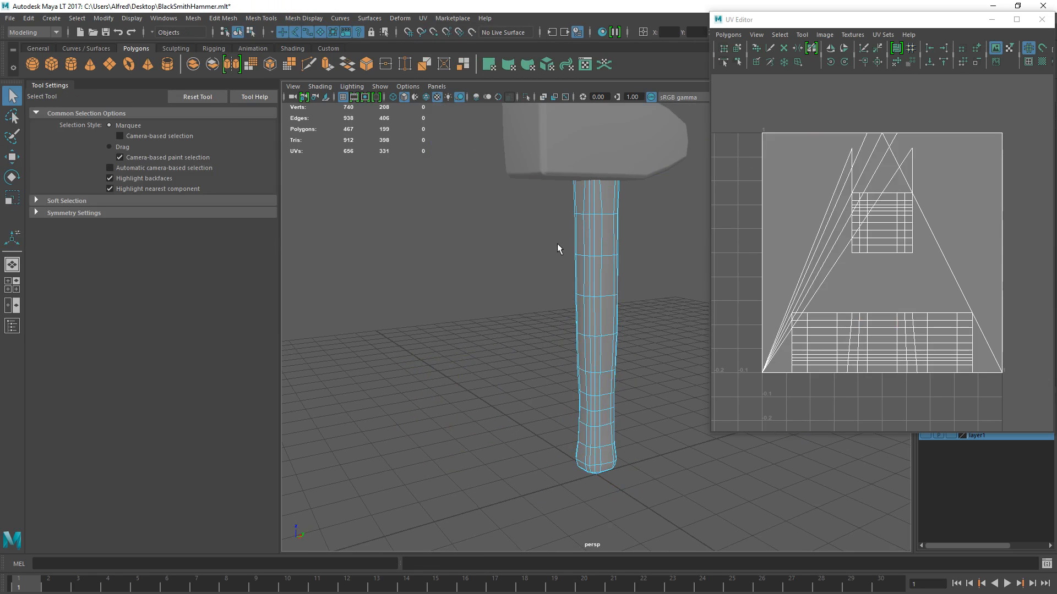
left_click_drag(514, 132, 749, 467)
left_click_drag(440, 130, 686, 509)
left_click_drag(652, 462, 603, 429, "alt")
middle_click_drag(603, 429, 539, 318, "alt")
left_click_drag(539, 319, 488, 311, "alt")
middle_click_drag(488, 311, 547, 287, "alt")
scroll(547, 287, "up", 4)
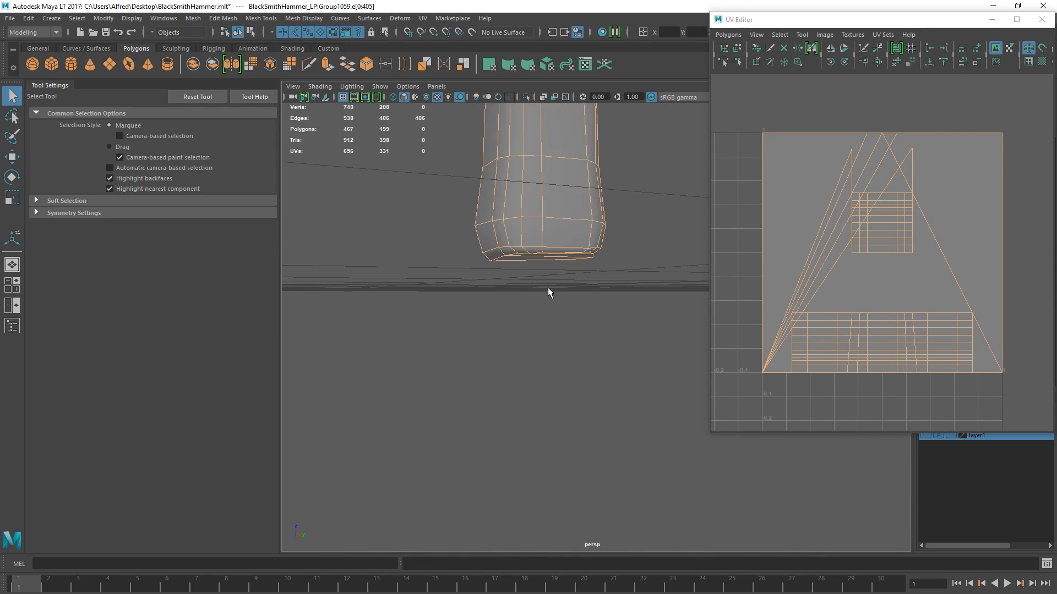
double_click(576, 232, "ctrl")
left_click_drag(537, 297, 514, 260, "alt")
right_click_drag(514, 259, 651, 254, "alt")
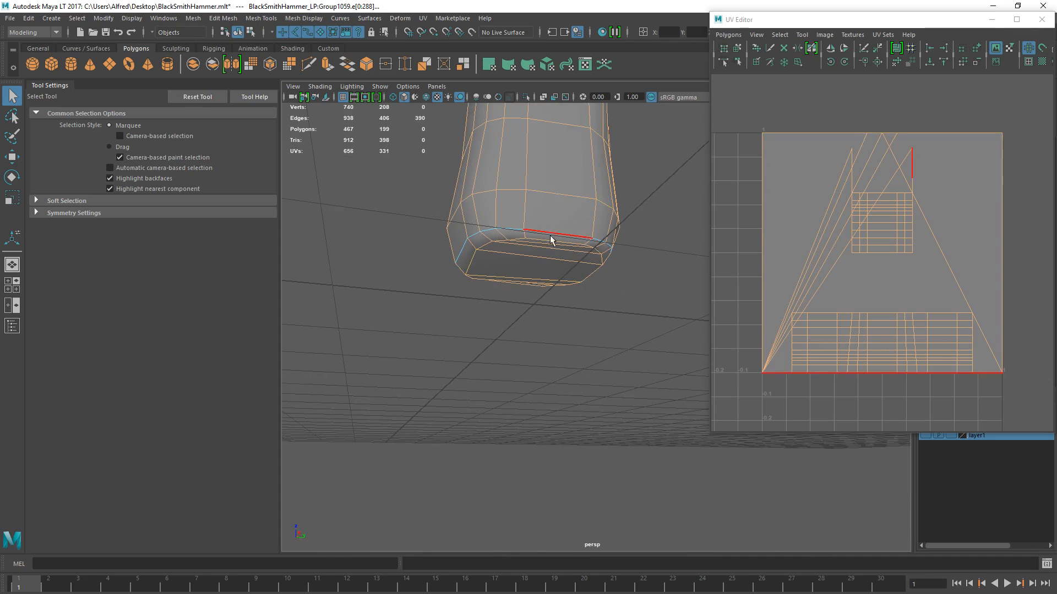
left_click(468, 256, "shift")
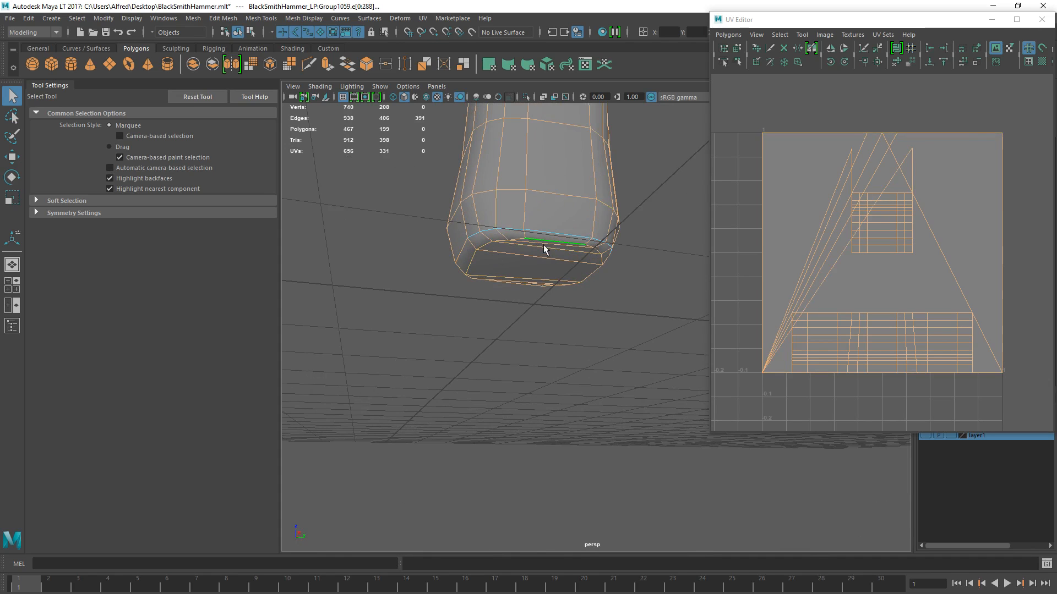
left_click_drag(544, 249, 518, 240, "alt")
middle_click_drag(518, 240, 647, 306, "alt")
- Select all of the handle's faces and unitize their UVs
right_click_drag(573, 217, 585, 246)
left_click(585, 245)
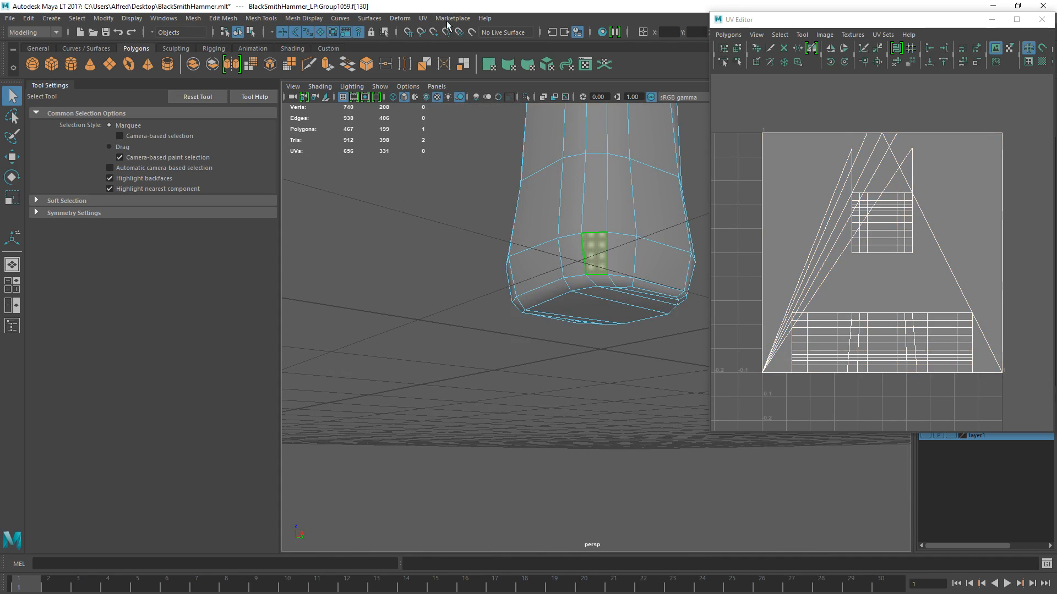
key("ctrl+shift+a")
left_click(423, 18)
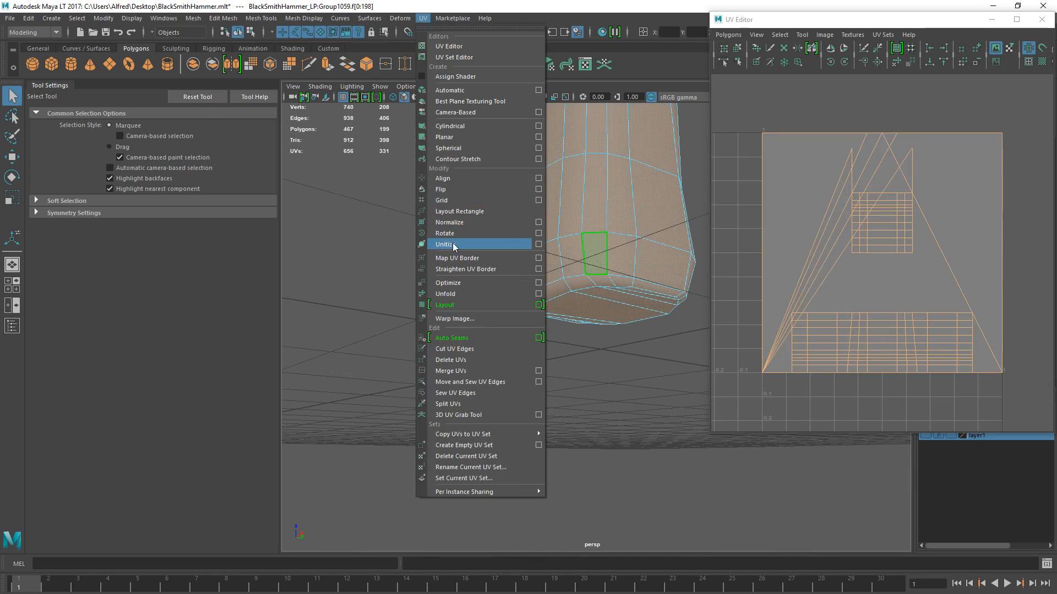
left_click(454, 248)
- Select all edges of the unitized handle in the UV Editor
scroll(797, 250, "down", 2)
right_click_drag(781, 157, 776, 116)
left_click_drag(745, 112, 1051, 397)
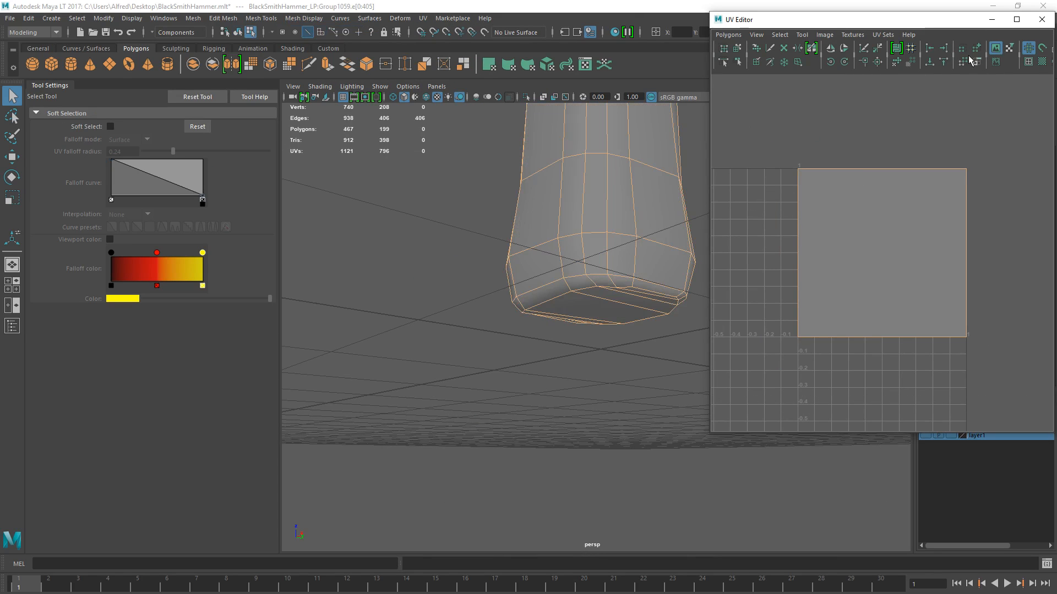
- Inspect the unitized UVs on the handle with the checker texture shown, and turn the texture off again
left_click(1041, 62)
left_click_drag(567, 207, 547, 226, "alt")
middle_click_drag(547, 226, 517, 300, "alt")
left_click(613, 245)
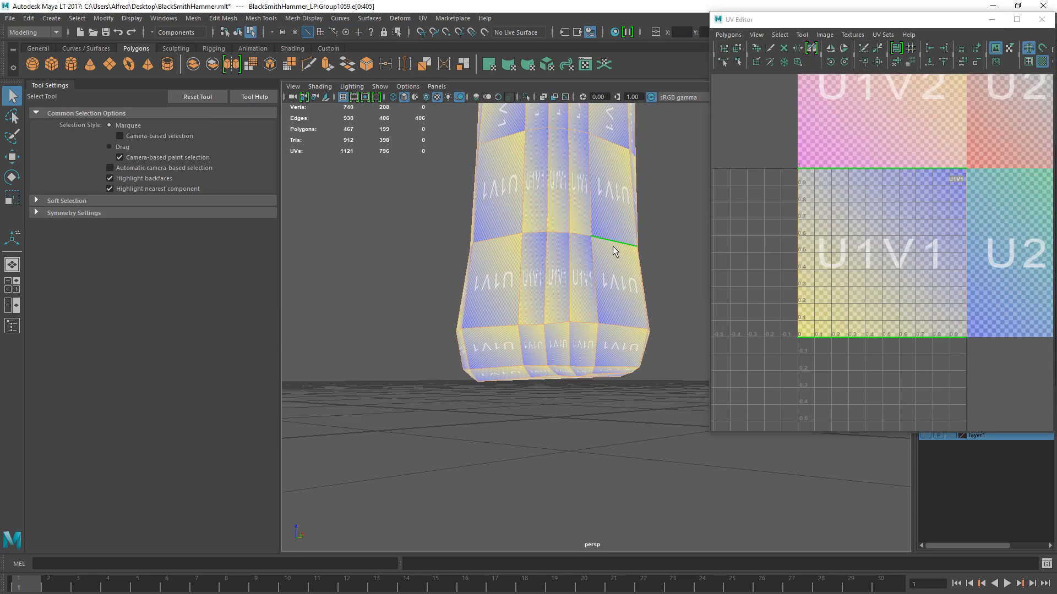
left_click(1039, 63)
- Deselect the edge loop around the handle's base, leaving one of its edges selected to keep the end cap attached
key("F11")
left_click_drag(769, 143, 828, 259)
key("r")
left_click_drag(567, 335, 474, 366, "alt")
right_click_drag(477, 369, 553, 303, "ctrl")
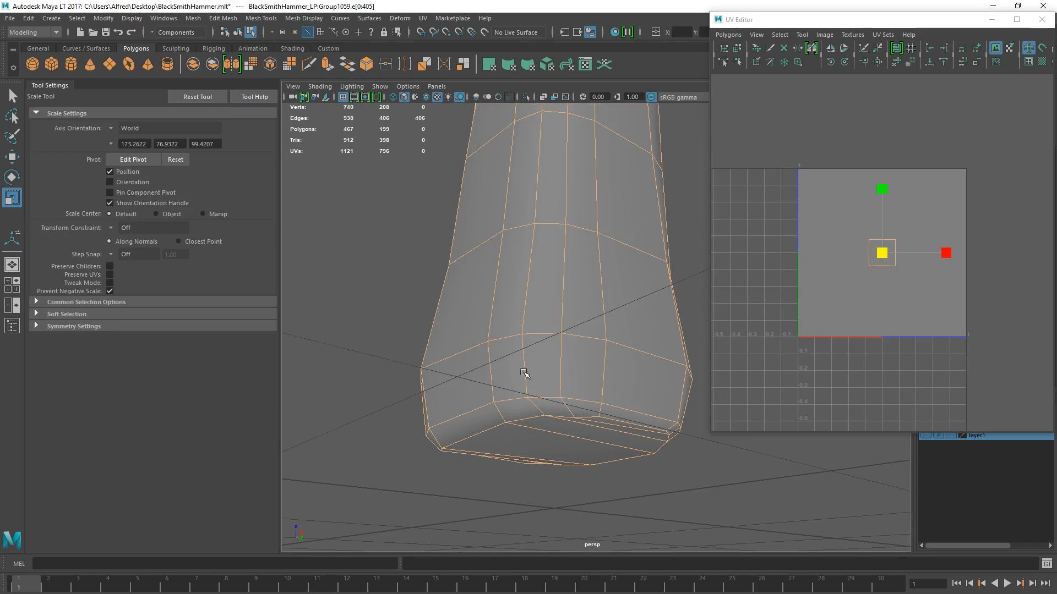
left_click_drag(530, 372, 507, 401, "alt")
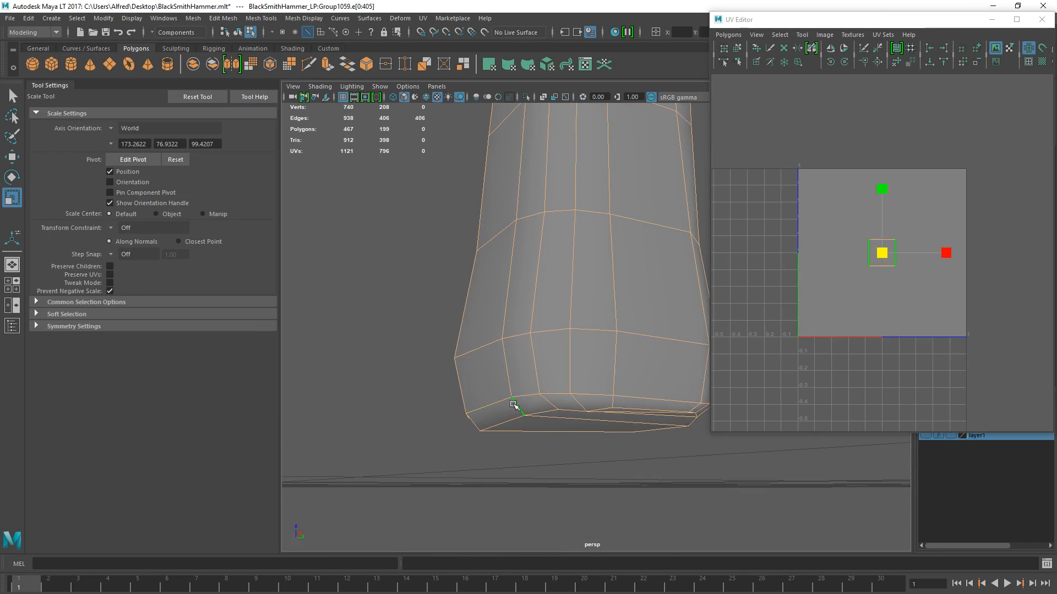
double_click(496, 404, "ctrl")
left_click_drag(531, 443, 557, 429, "alt")
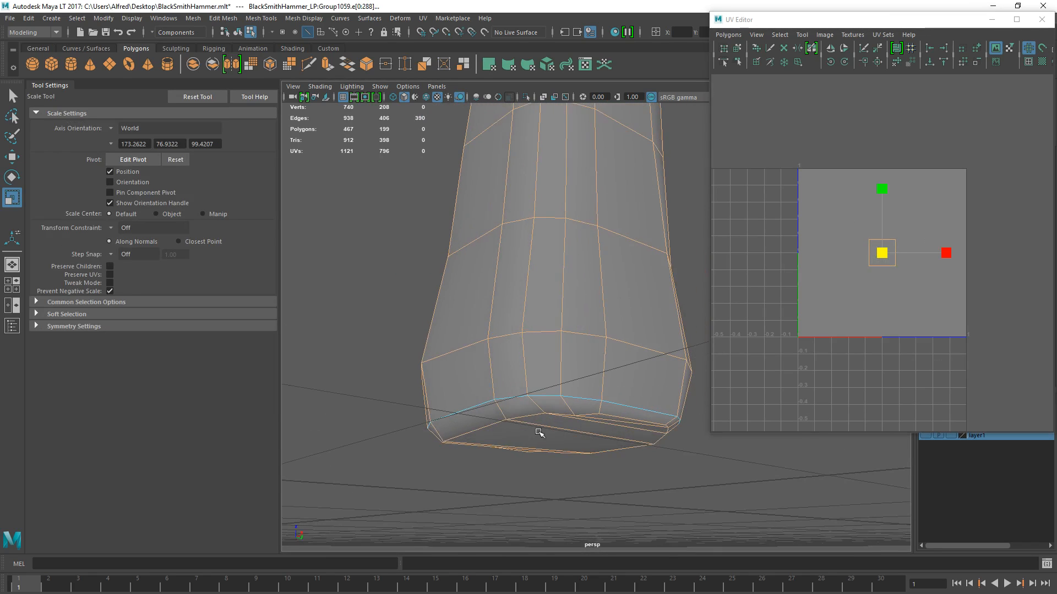
left_click_drag(498, 452, 465, 400, "alt")
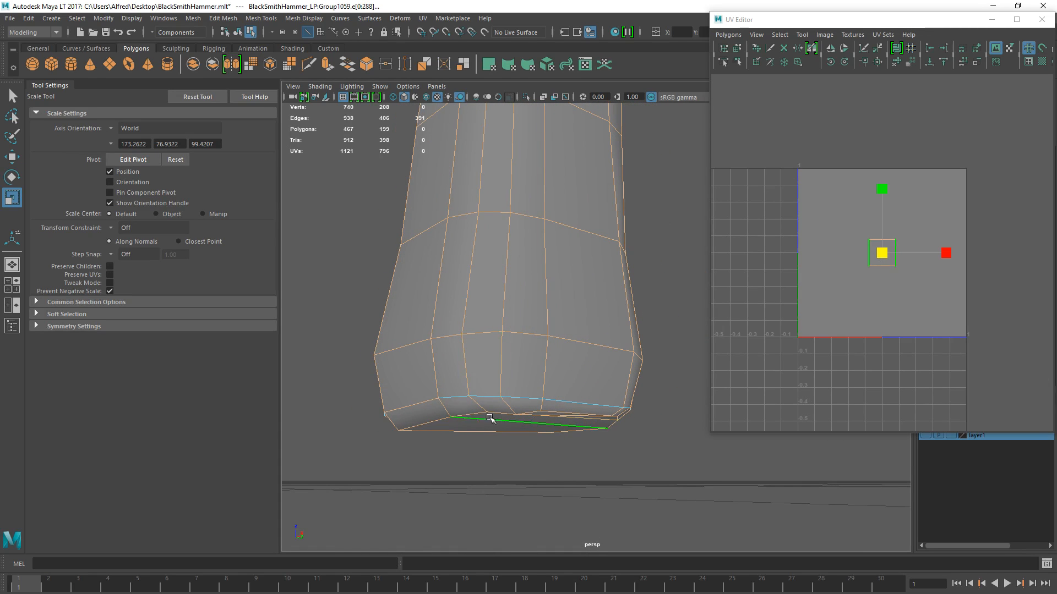
left_click_drag(443, 409, 512, 361, "alt")
left_click_drag(378, 446, 489, 421, "alt")
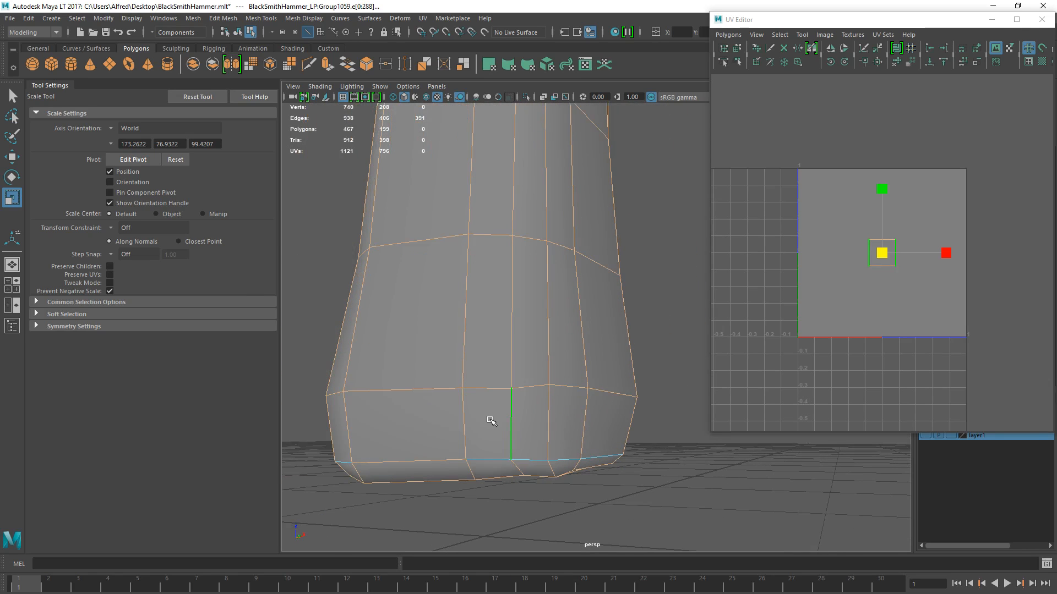
- Deselect one vertical edge line along the full length of the handle as the unwrap seam
scroll(490, 421, "down", 5)
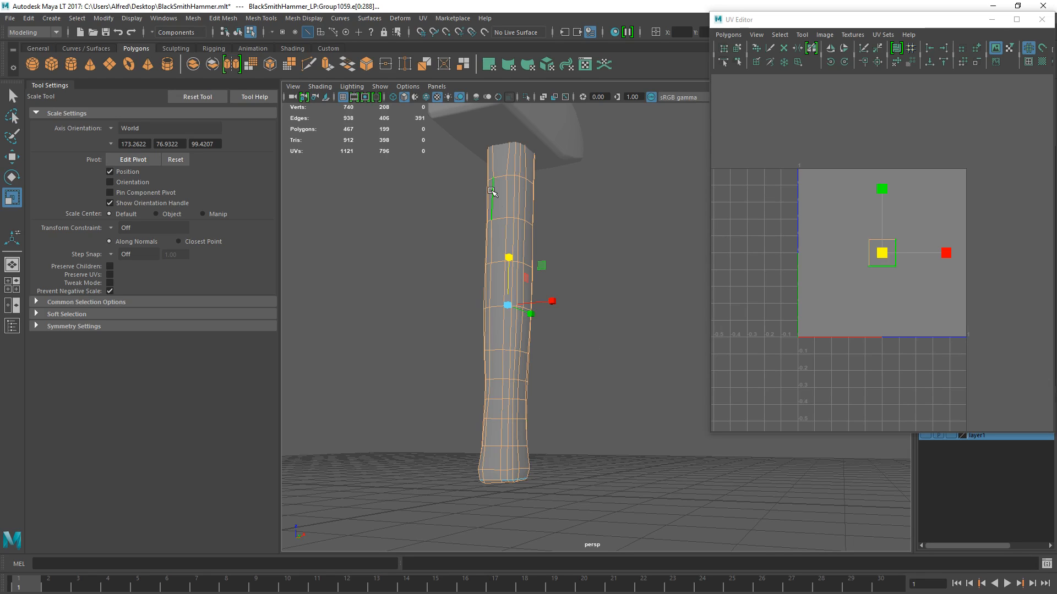
double_click(502, 465, "ctrl")
left_click_drag(519, 549, 597, 405, "alt")
scroll(512, 406, "up", 4)
double_click(502, 407, "shift")
key("ctrl+z")
left_click(510, 388, "shift")
scroll(551, 329, "down", 4)
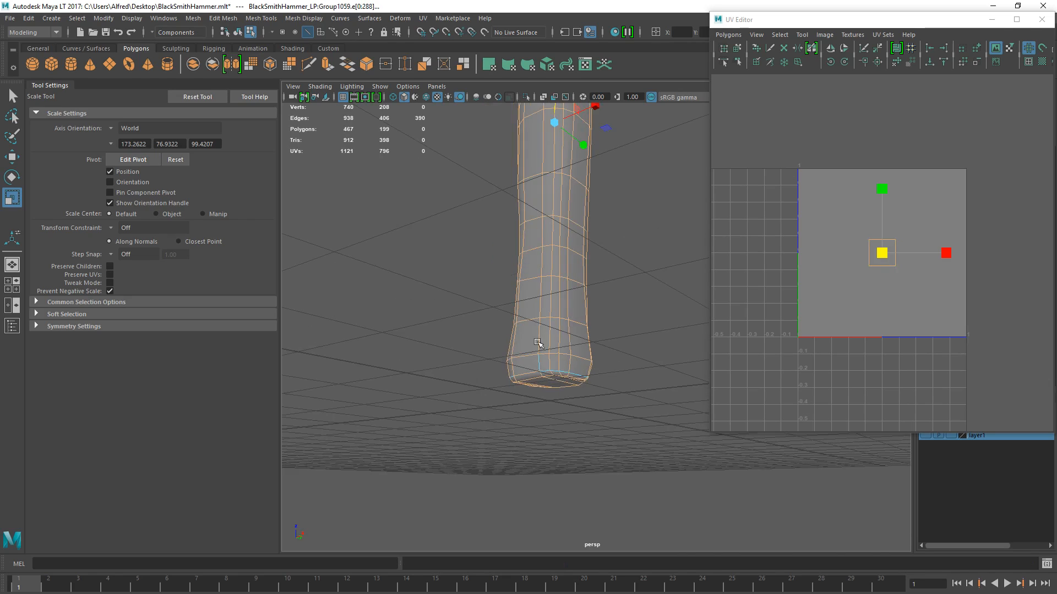
middle_click_drag(533, 351, 519, 513, "alt")
middle_click_drag(554, 200, 573, 262, "alt")
double_click(525, 316, "ctrl")
scroll(573, 262, "down", 5)
left_click_drag(526, 413, 649, 435, "alt")
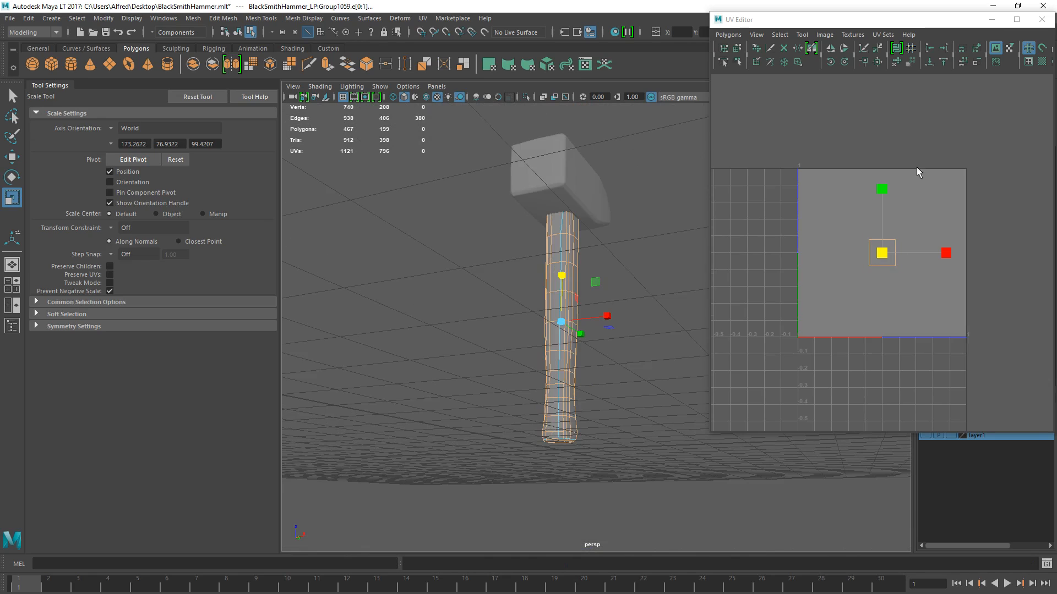
- Move and sew the selected edges so the handle and its end cap form one UV shell
scroll(917, 172, "up", 3)
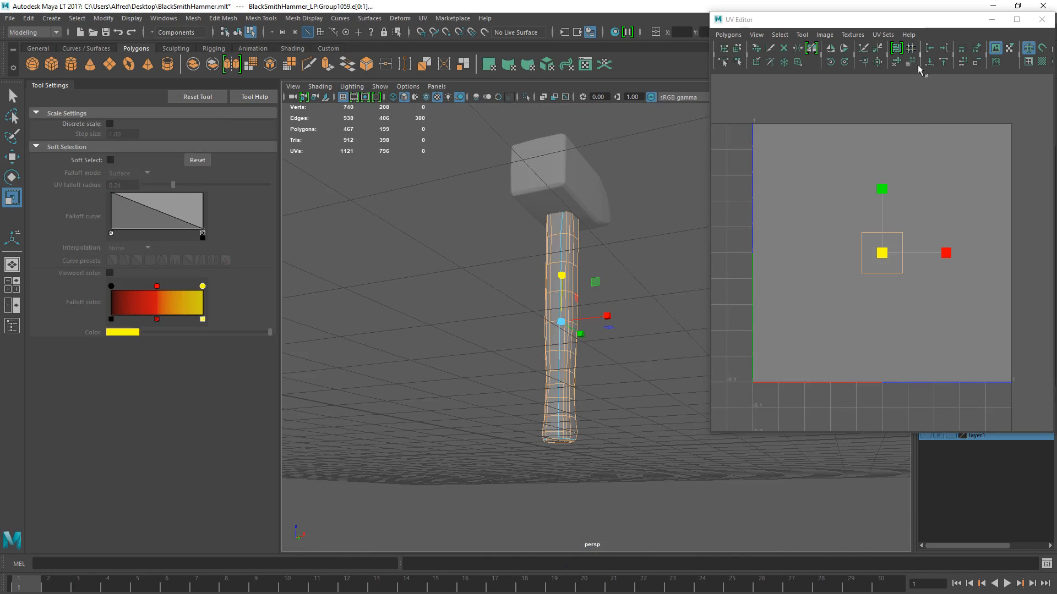
left_click(877, 62)
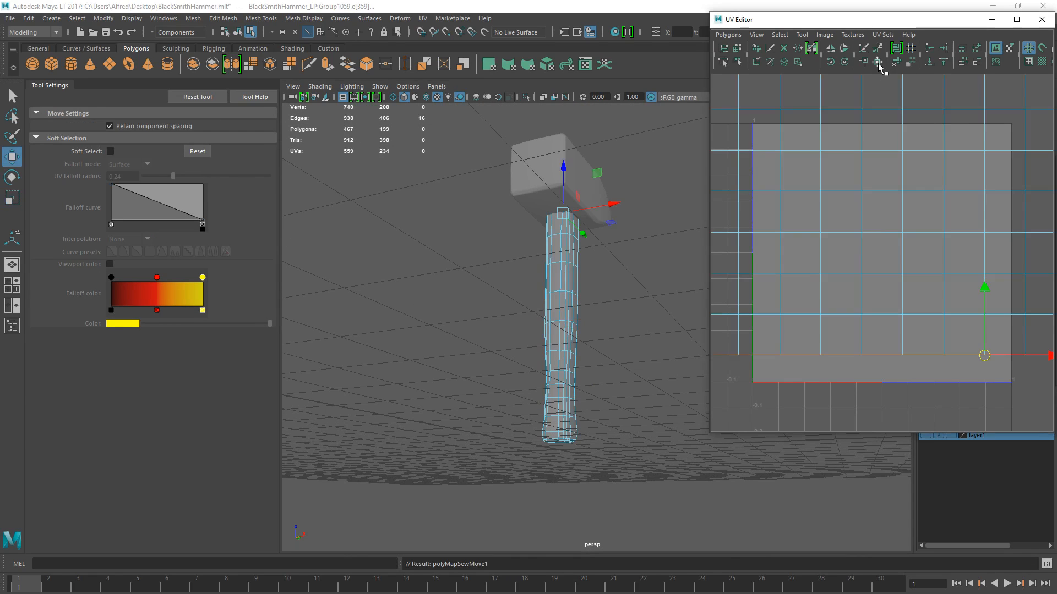
scroll(886, 234, "down", 3)
scroll(884, 234, "down", 2)
- Select all of the handle's UVs and unfold them
left_click(885, 229)
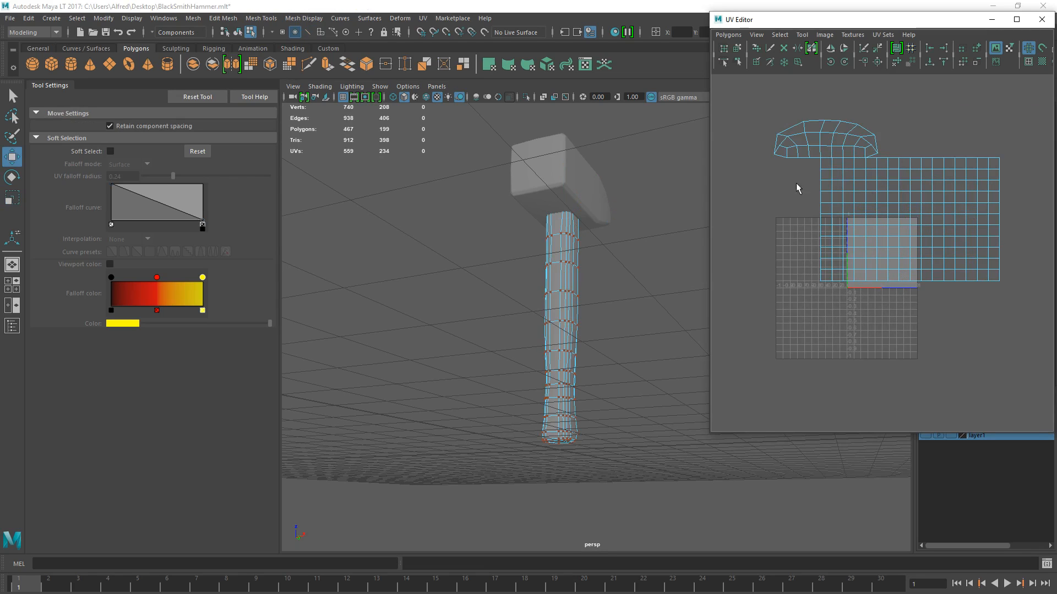
left_click_drag(973, 238, 1004, 242)
left_click_drag(758, 105, 1014, 293)
left_click(852, 149)
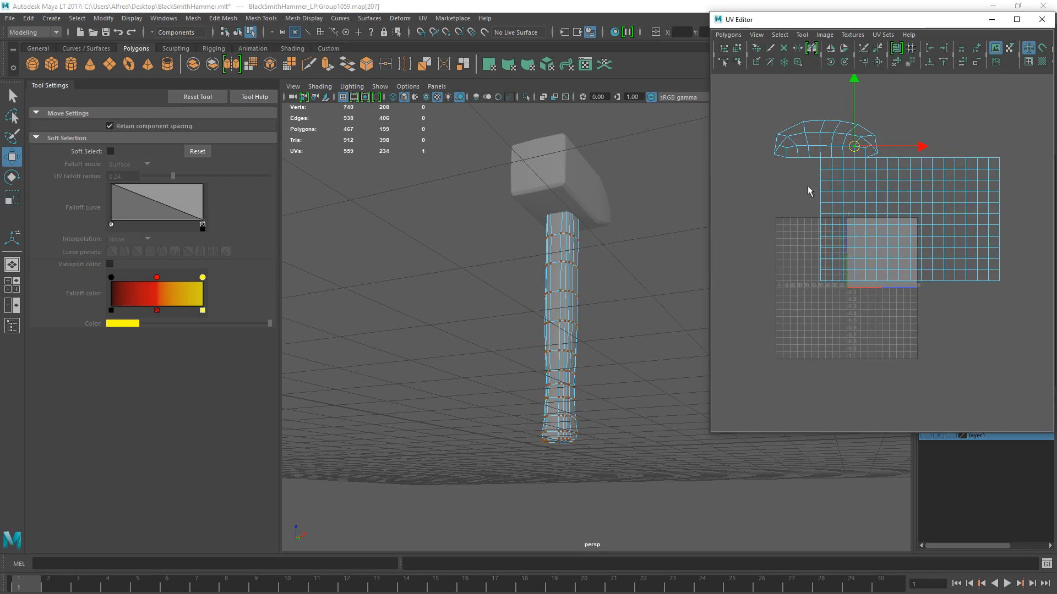
left_click(820, 191)
left_click_drag(815, 128, 915, 241)
right_click_drag(898, 208, 940, 201, "ctrl")
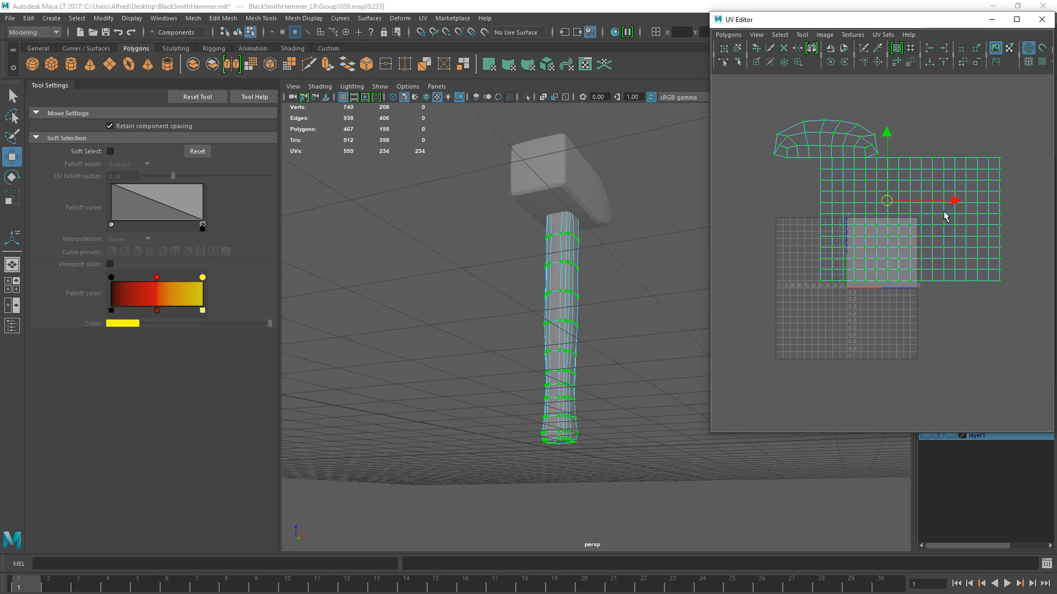
left_click(895, 61)
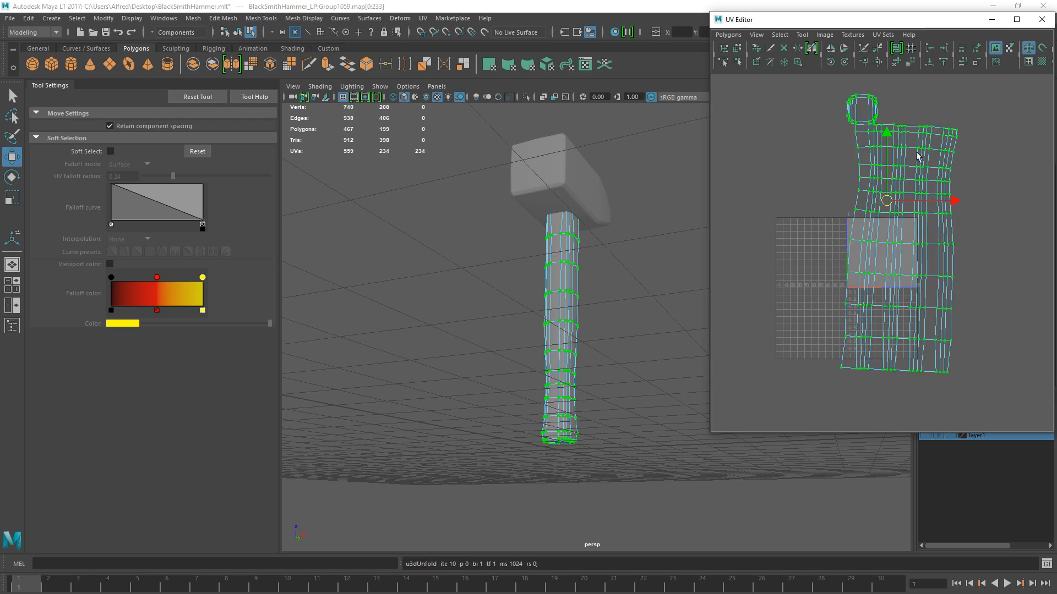
- Rotate the unfolded handle shell upright and scale it down to fit inside the 0-1 UV square
key("e")
left_click_drag(940, 195, 947, 190)
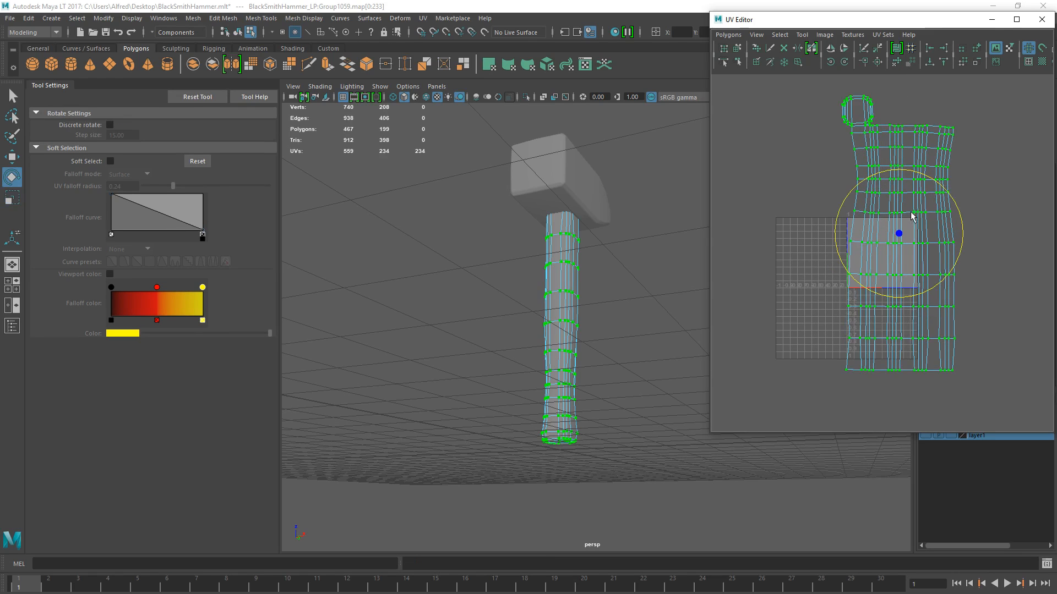
key("r")
left_click_drag(899, 233, 866, 249)
key("w")
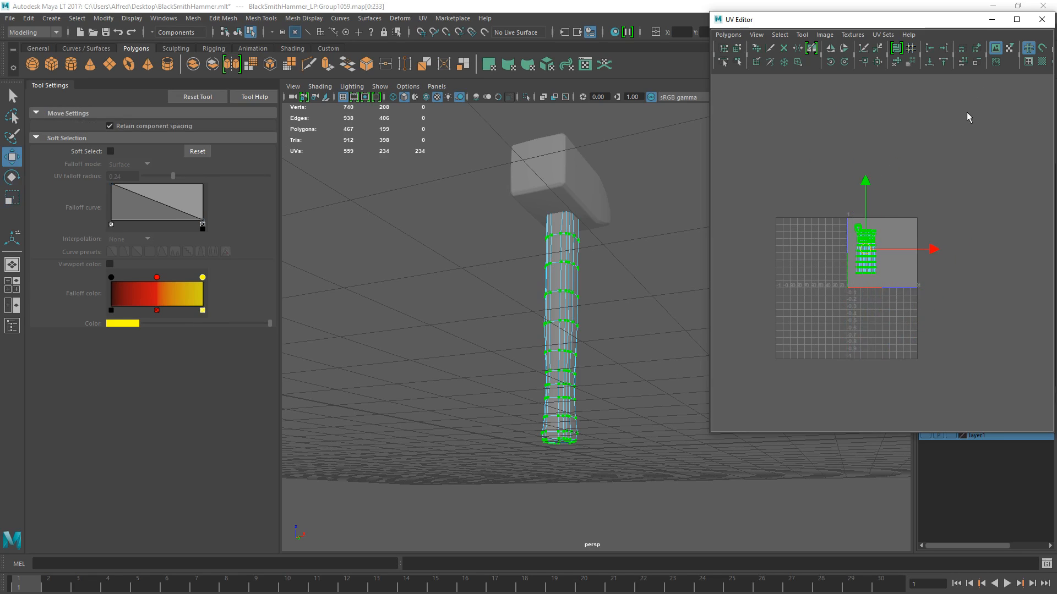
- Show the checker texture and examine it on the handle for stretching
left_click(1042, 62)
key("f")
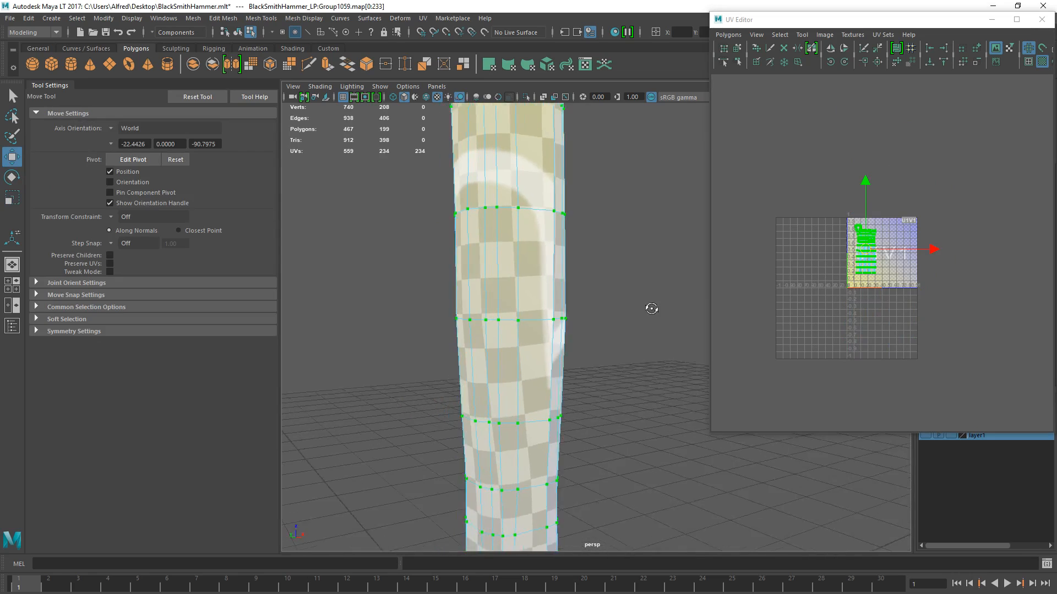
left_click_drag(522, 277, 514, 245, "alt")
middle_click_drag(514, 245, 523, 170, "alt")
- Move the upper rows of the handle's UVs upward in the shell to distort the checker pattern
scroll(843, 288, "up", 7)
middle_click_drag(817, 227, 861, 229, "alt")
right_click_drag(860, 212, 894, 195)
left_click_drag(766, 99, 937, 233)
scroll(924, 233, "down", 1)
left_click_drag(860, 141, 860, 83)
middle_click_drag(572, 181, 568, 367, "alt")
scroll(537, 233, "up", 3)
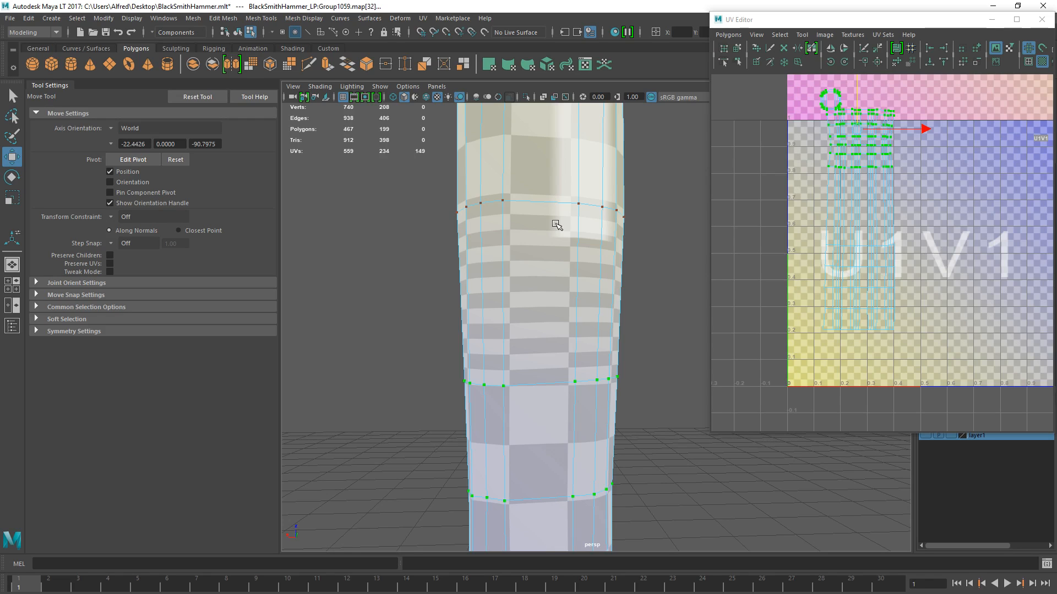
- Select all of the handle's UVs again and unfold the distorted shell
left_click_drag(784, 141, 907, 209)
right_click_drag(908, 137, 999, 70, "ctrl")
left_click(896, 64)
- Widen the UV Editor window, turn on shaded UV shells, and reposition the window beside the handle
left_click_drag(937, 23, 719, 73)
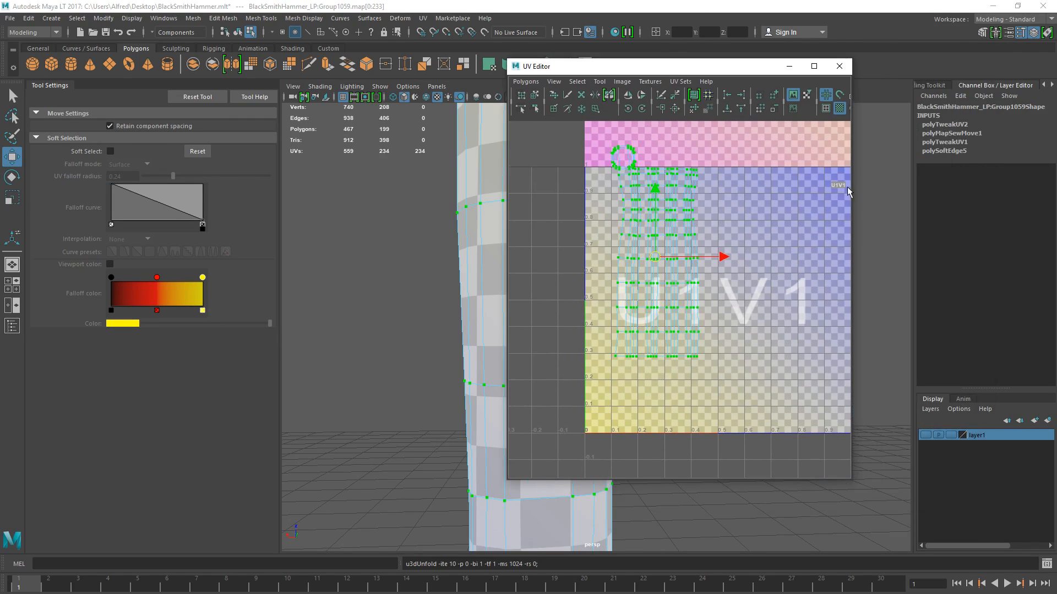
left_click_drag(852, 190, 933, 190)
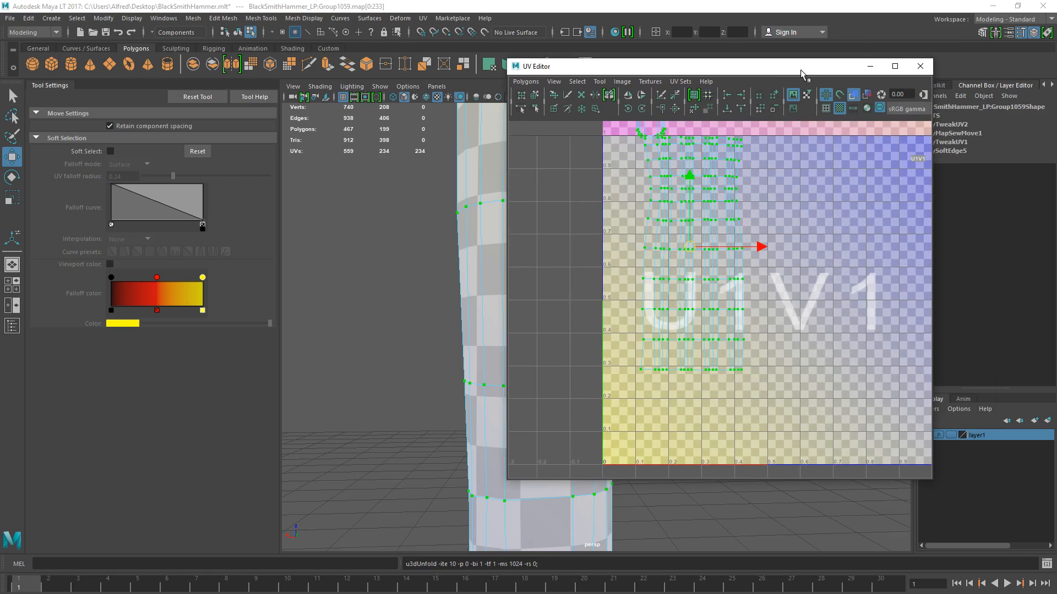
left_click(823, 94)
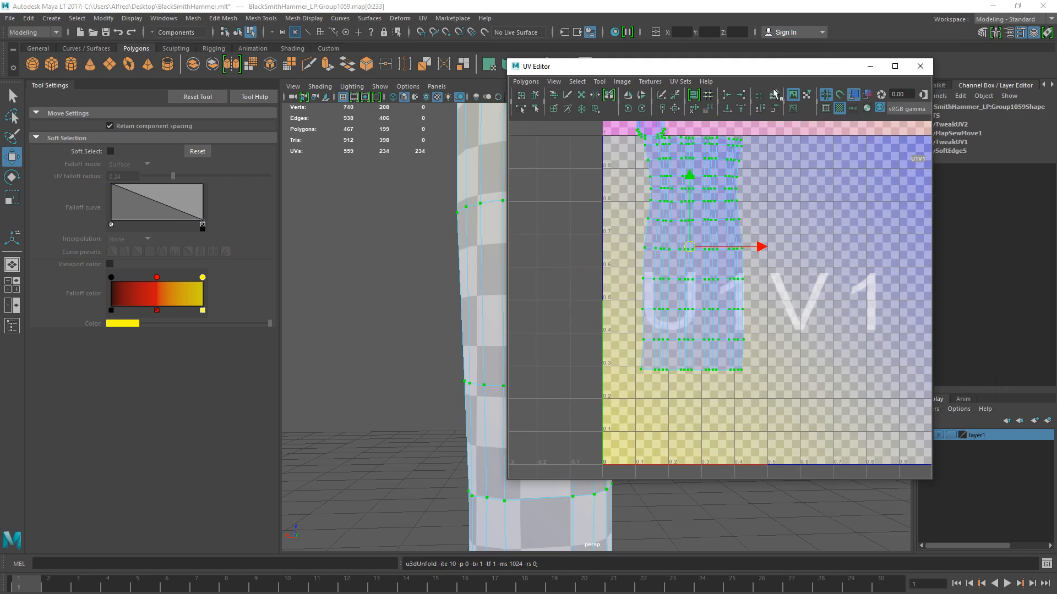
left_click_drag(782, 69, 897, 16)
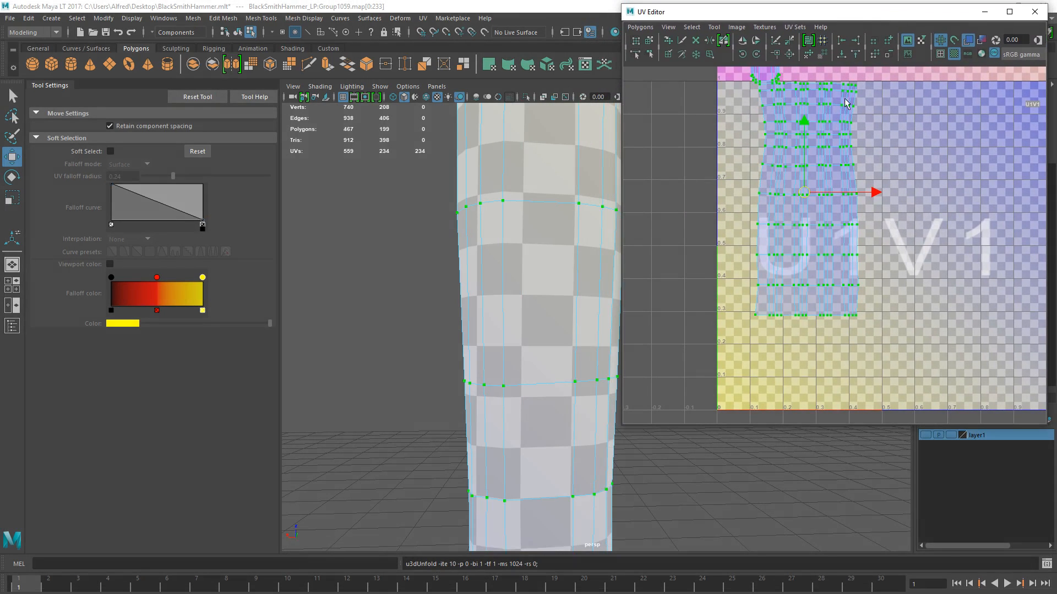
- Scale the handle's whole UV shell up so it spans several UV tiles
scroll(553, 242, "down", 8)
middle_click_drag(557, 256, 503, 276, "alt")
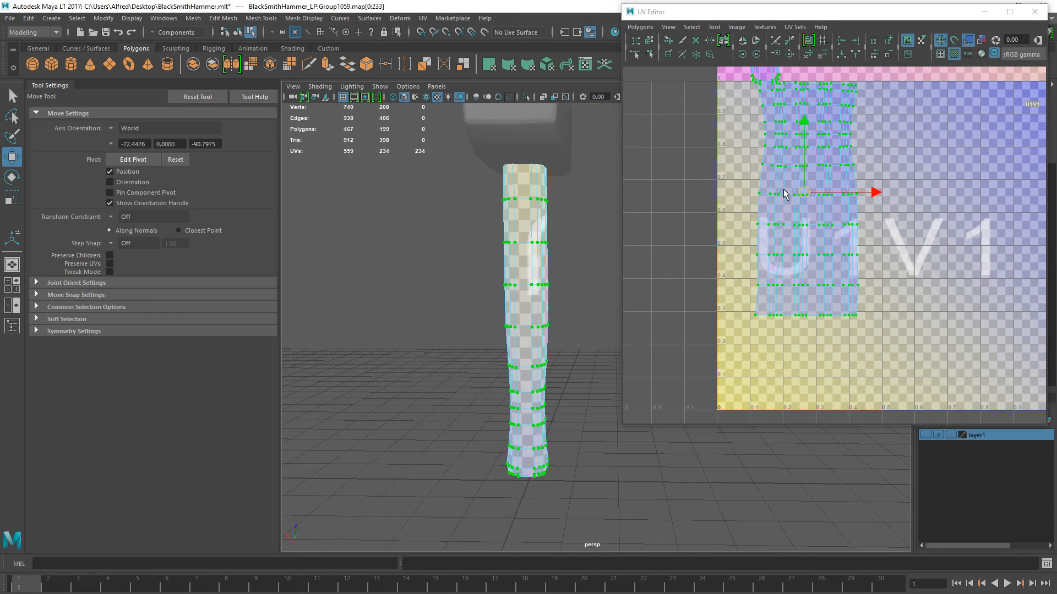
left_click(748, 128)
scroll(819, 176, "down", 3)
left_click_drag(812, 205, 889, 218)
scroll(813, 247, "down", 5)
key("r")
scroll(889, 217, "down", 4)
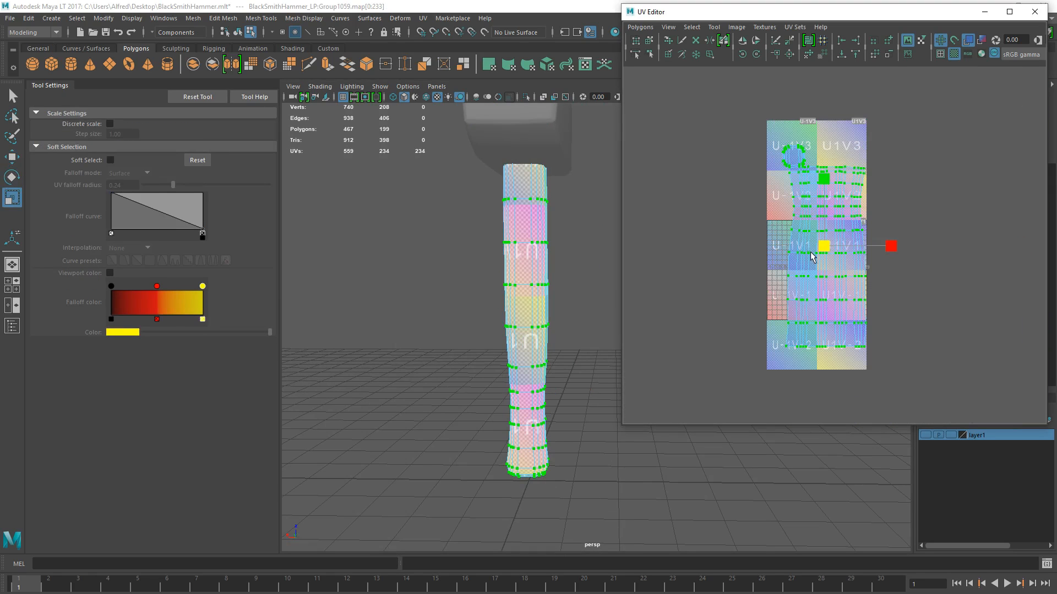
- Rotate the enlarged handle shell diagonally across the tiles and undo the last partial UV selection
key("e")
left_click_drag(845, 184, 883, 217)
key("w")
left_click_drag(831, 241, 754, 133)
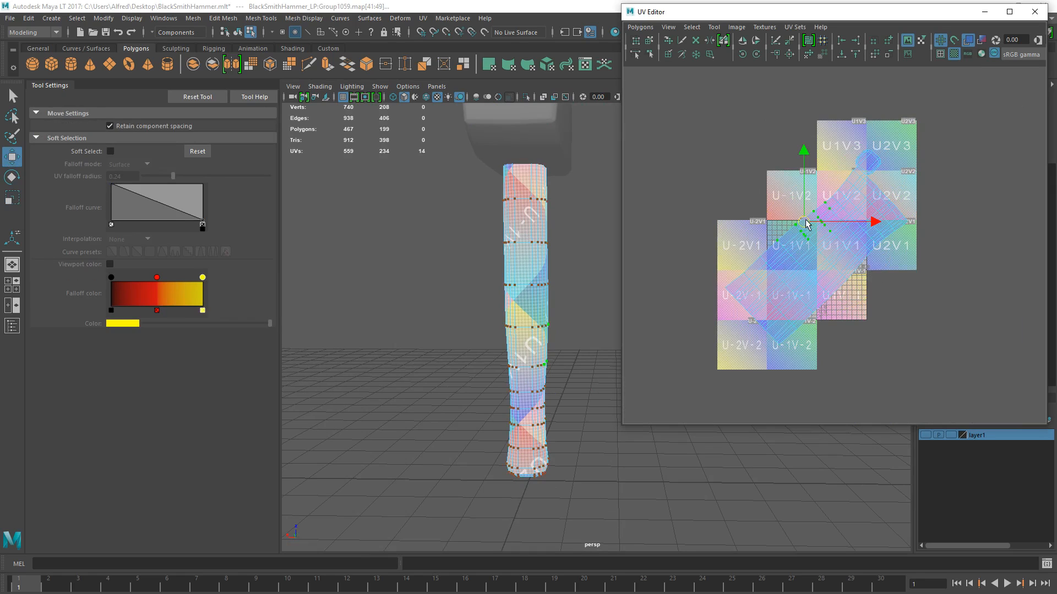
key("ctrl+z")
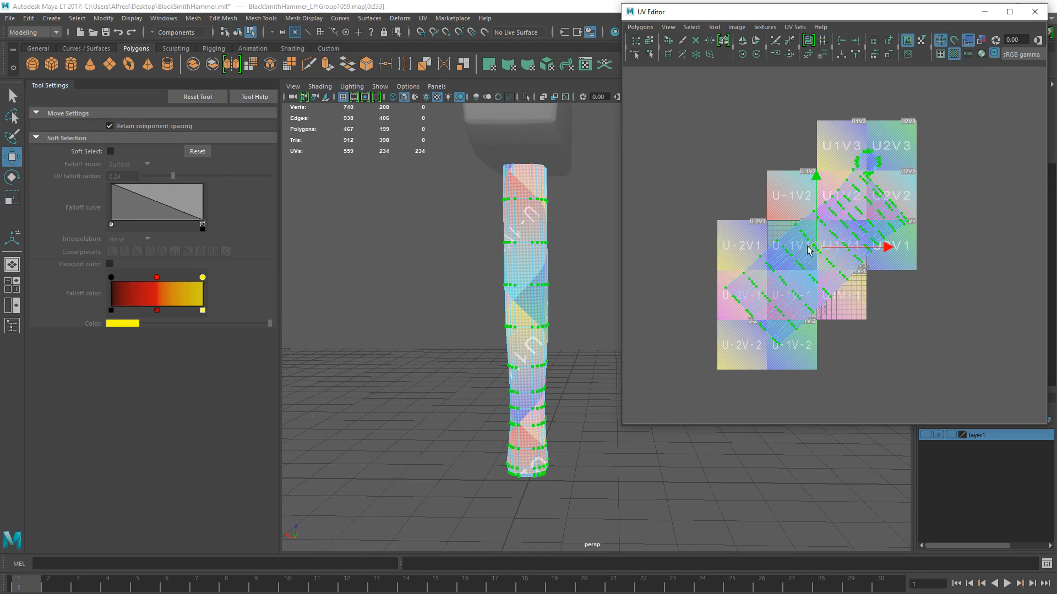
- Move the handle's enlarged UV shell aside and select the hammer head as a whole object
left_click_drag(816, 251, 727, 160)
right_click_drag(533, 237, 571, 205)
left_click(570, 205)
left_click(525, 130)
key("a")
left_click_drag(532, 280, 495, 257, "alt")
middle_click_drag(495, 257, 449, 285, "alt")
scroll(774, 275, "up", 2)
- Unitize the hammer head's UVs and scale the stacked faces down inside the UV tile
left_click(423, 19)
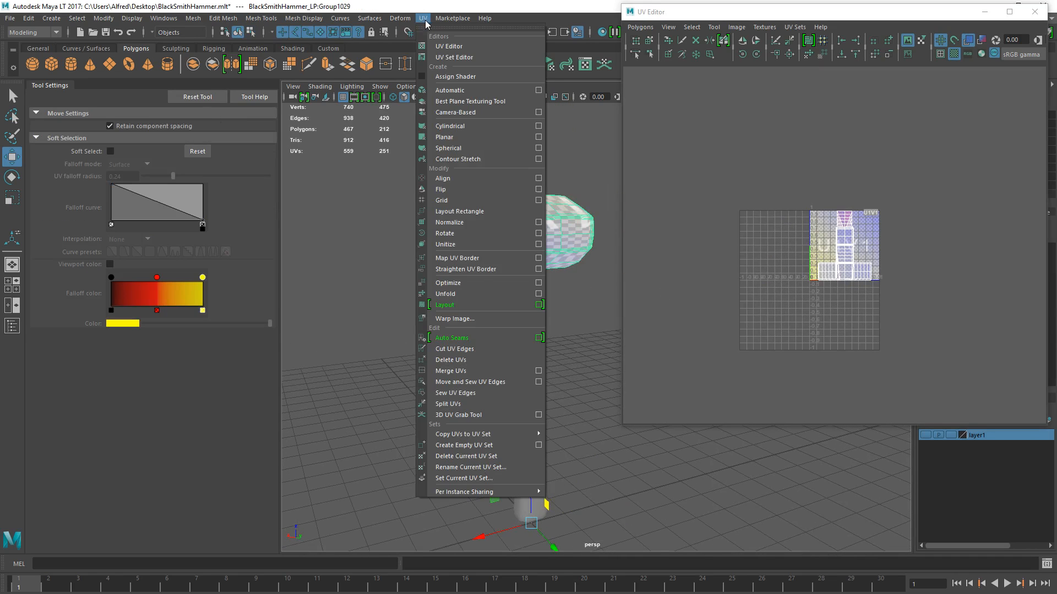
left_click(446, 230)
key("r")
left_click_drag(844, 246, 796, 253)
scroll(474, 297, "up", 5)
- Select all of the hammer head's edges through its stacked UVs and turn off the checker texture display
left_click_drag(407, 291, 441, 286, "alt")
middle_click_drag(441, 286, 475, 398, "alt")
scroll(434, 266, "down", 5)
left_click_drag(441, 265, 483, 248, "alt")
right_click_drag(484, 243, 547, 154)
middle_click_drag(584, 237, 469, 224, "alt")
left_click_drag(383, 205, 463, 220, "alt")
right_click_drag(834, 237, 831, 200)
left_click_drag(883, 212, 803, 278)
left_click(559, 261, "alt")
left_click(953, 54)
left_click_drag(459, 279, 495, 249, "alt")
scroll(494, 272, "up", 3)
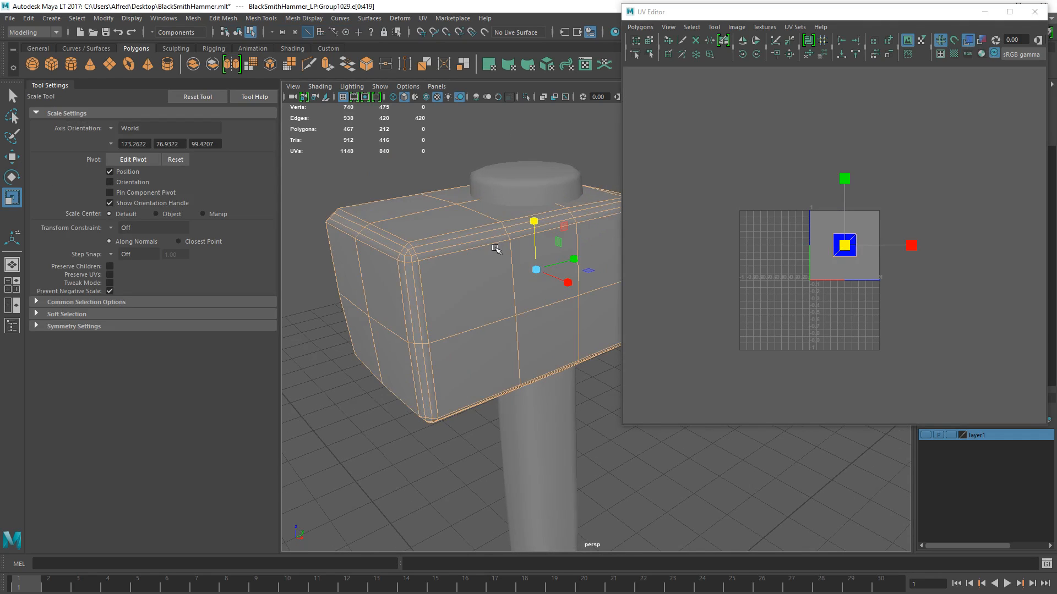
- Try to deselect an edge loop on the head's bevelled side and undo the deselection
double_click(441, 240, "ctrl")
double_click(434, 260, "shift")
key("ctrl+z")
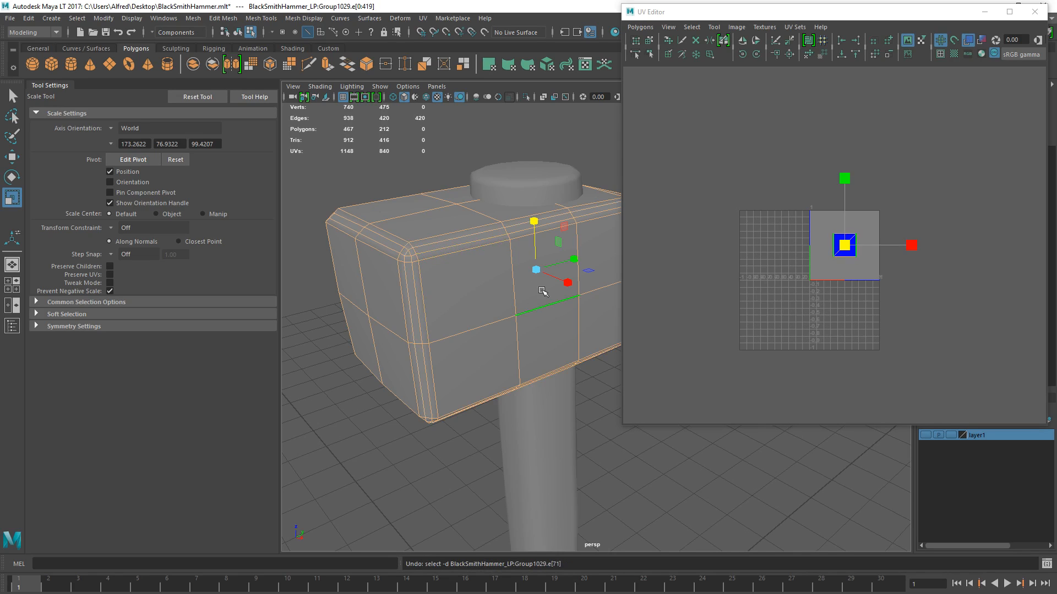
- Deselect the middle bevel edge loop along the head's underside as a seam and adjust the selection at the end corner
left_click_drag(530, 323, 513, 408, "alt")
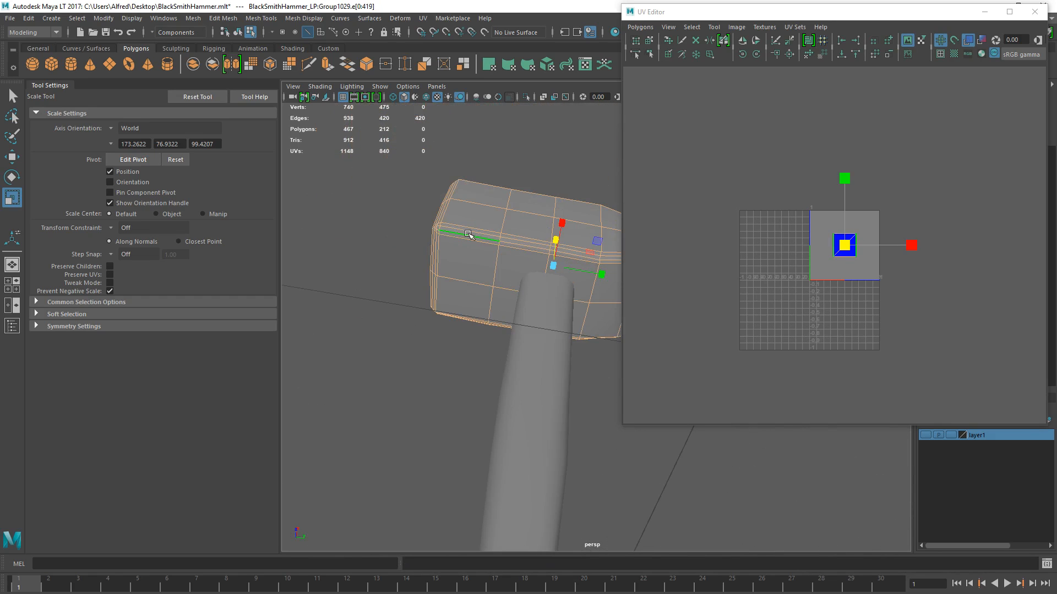
mouse_move(467, 234)
left_mouse_down("alt")
mouse_move(495, 252)
mouse_move(479, 224)
left_mouse_up("alt")
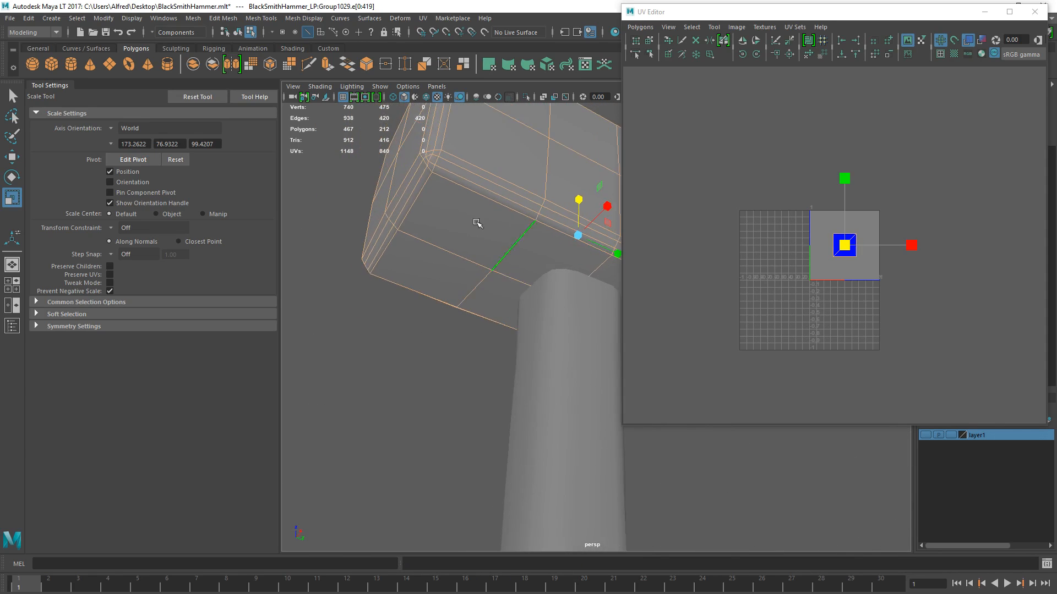
double_click(453, 163, "ctrl")
left_click_drag(491, 204, 566, 238, "alt")
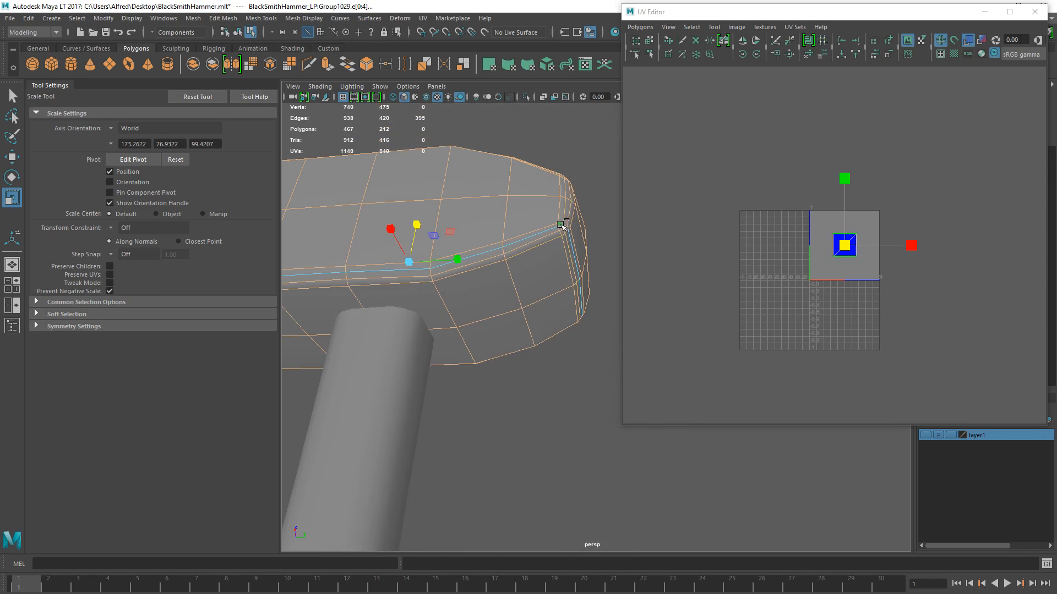
double_click(561, 226, "shift")
left_click_drag(552, 246, 539, 249, "alt")
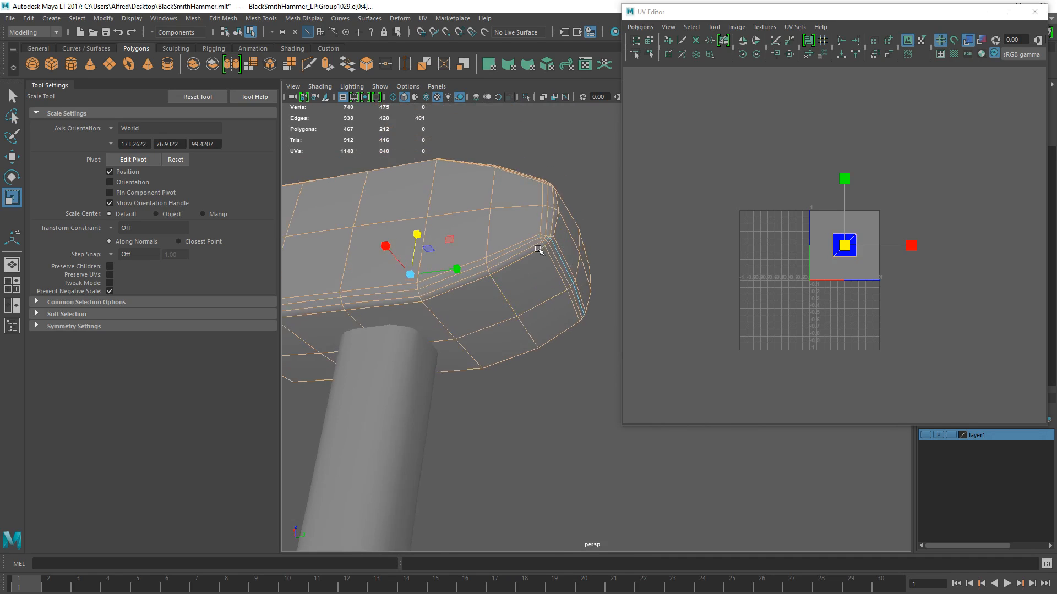
- Deselect the middle bevel edges up one vertical corner of the head's end to extend the seam
scroll(539, 248, "up", 3)
middle_click_drag(539, 248, 533, 296, "alt")
mouse_move(533, 296)
left_mouse_down("alt")
mouse_move(504, 299)
mouse_move(519, 286)
left_mouse_up("alt")
left_click(484, 330, "ctrl")
scroll(518, 285, "up", 2)
right_click_drag(518, 285, 517, 369, "alt")
left_click(433, 311, "ctrl")
left_click_drag(461, 286, 496, 378, "alt")
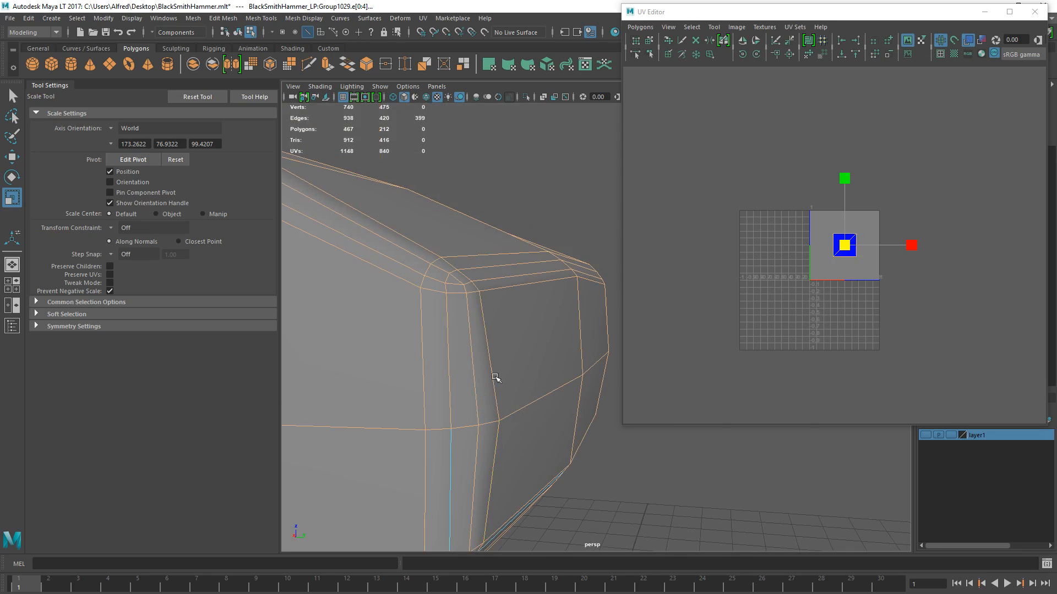
left_click(446, 455, "ctrl")
left_click(443, 375, "ctrl")
left_click(447, 286, "ctrl")
scroll(454, 288, "down", 4)
left_click_drag(454, 288, 506, 336, "alt")
scroll(475, 355, "down", 3)
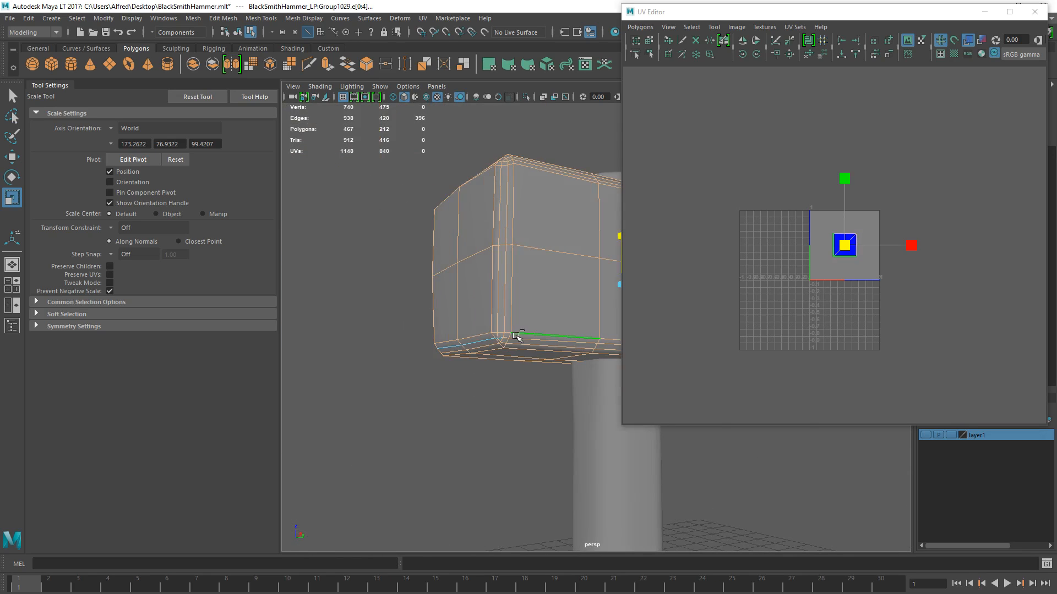
- Deselect the middle bevel edges up the end's other vertical corner and over its top corner
left_click(506, 317, "ctrl")
left_click(512, 223, "ctrl")
left_click_drag(502, 217, 454, 293, "alt")
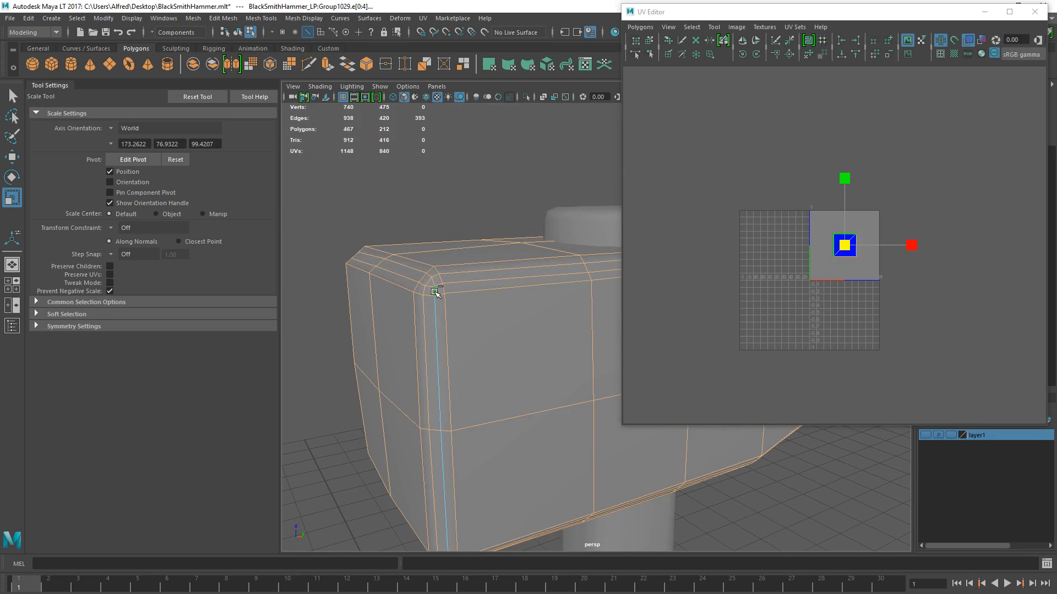
left_click(433, 280, "ctrl")
scroll(433, 280, "down", 5)
middle_click_drag(564, 313, 496, 234, "alt")
left_click_drag(441, 305, 486, 293, "alt")
scroll(520, 281, "up", 4)
left_click_drag(503, 250, 489, 264, "alt")
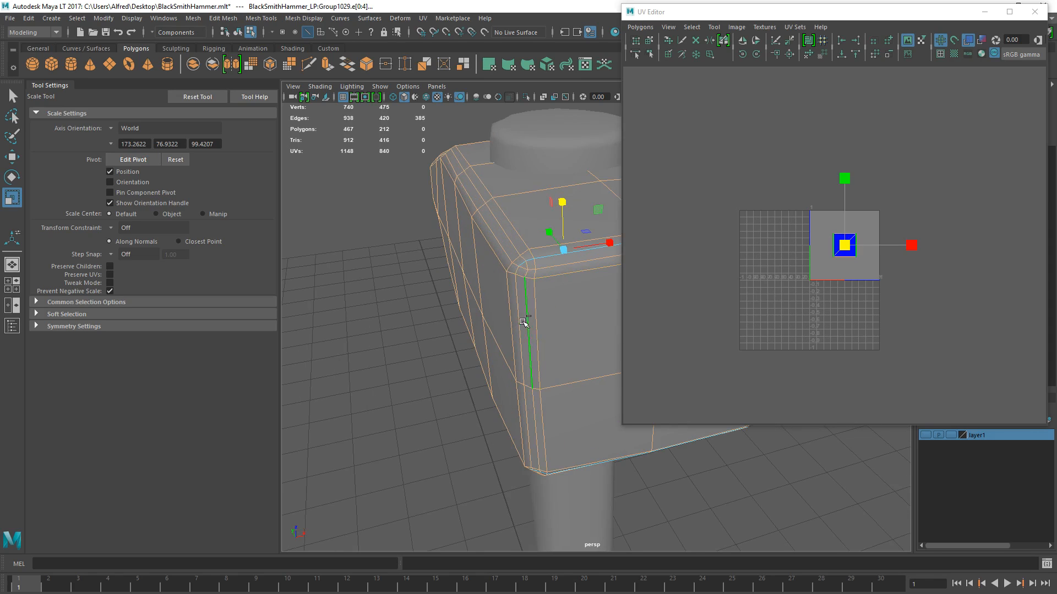
- Deselect the middle bevel edges across the top of the narrow peen end through to its far corner
left_click_drag(527, 265, 466, 212, "alt")
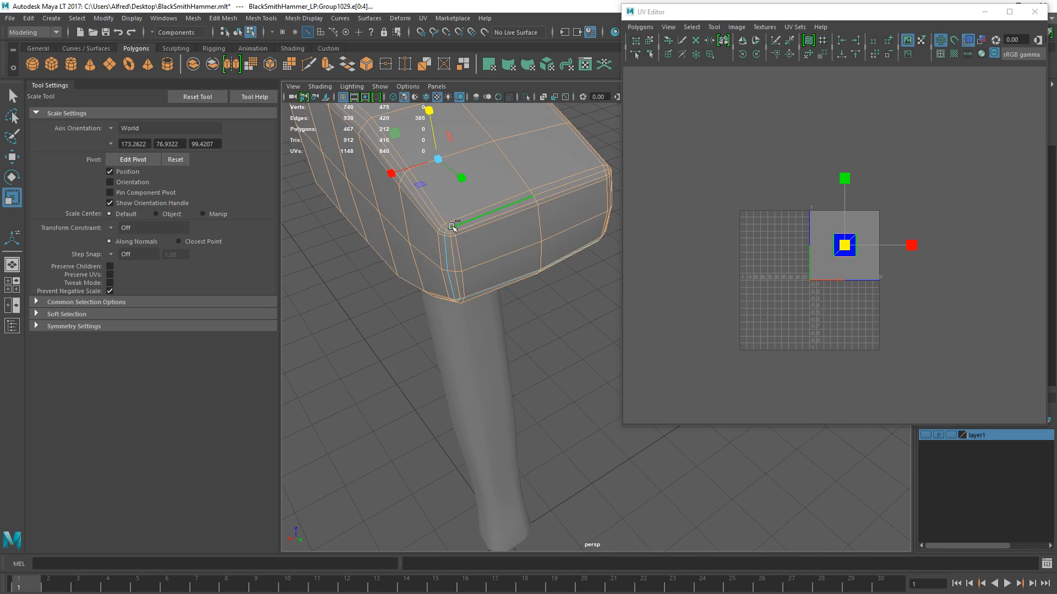
left_click_drag(454, 212, 385, 175, "alt")
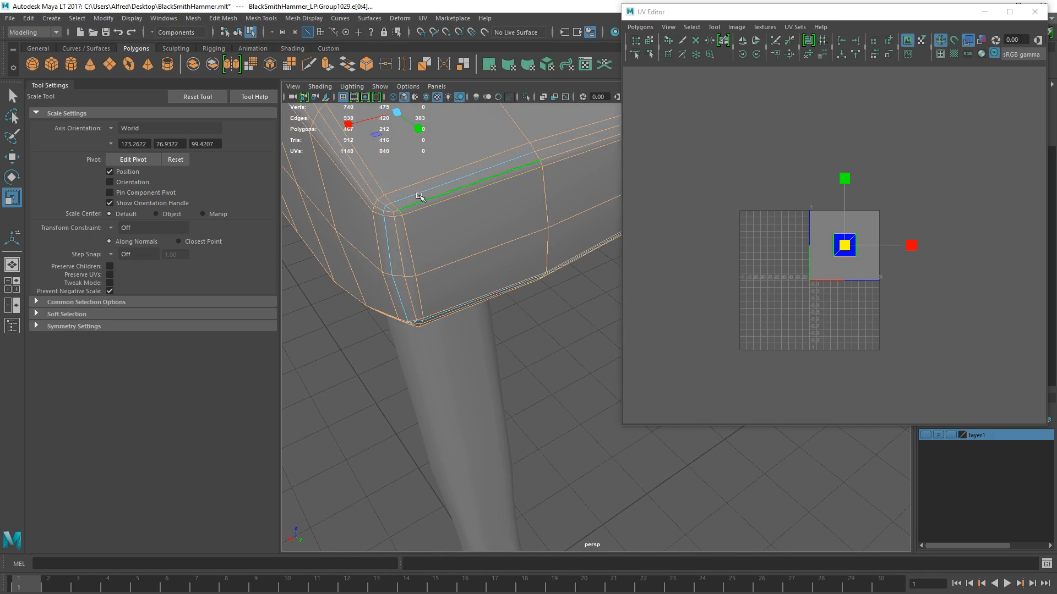
middle_click_drag(424, 200, 397, 226, "alt")
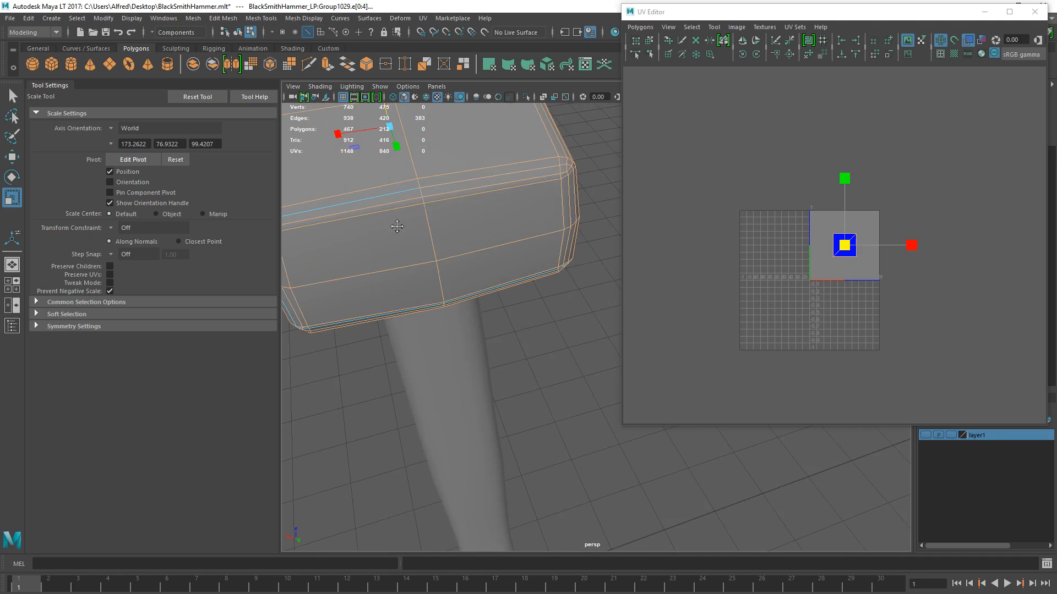
left_click(564, 164, "ctrl")
left_click(573, 163, "ctrl")
- Check the seam edges around the head, and move and sew the remaining selected edges into one connected UV shell
left_click_drag(572, 162, 536, 251, "alt")
left_click_drag(469, 212, 508, 283, "alt")
left_click(506, 329, "ctrl+shift")
left_click_drag(506, 329, 465, 333, "alt")
middle_click_drag(465, 333, 409, 325, "alt")
left_click_drag(409, 325, 547, 243, "alt")
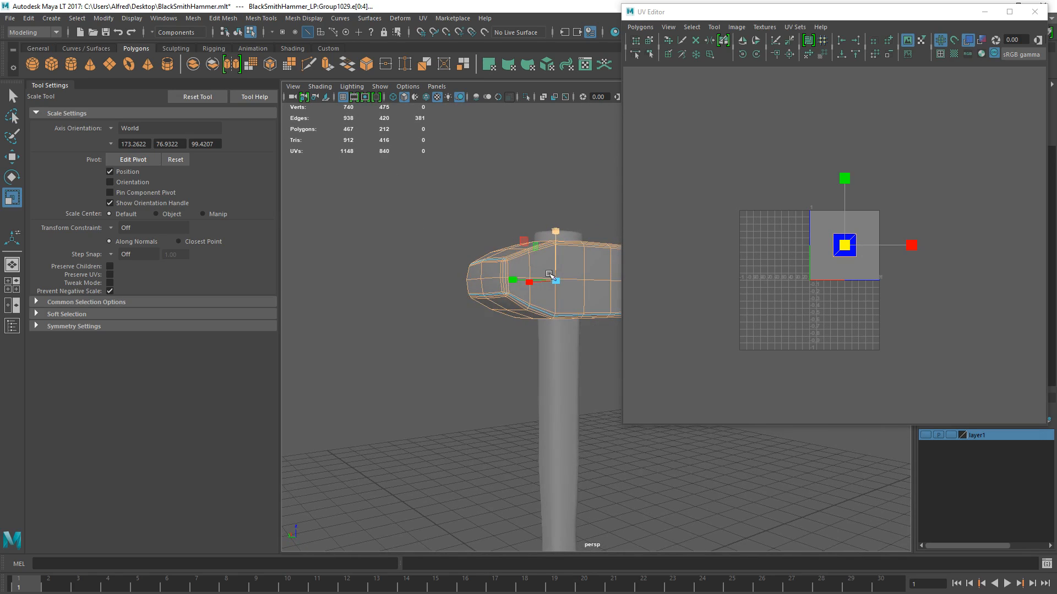
left_click_drag(498, 263, 518, 249, "alt")
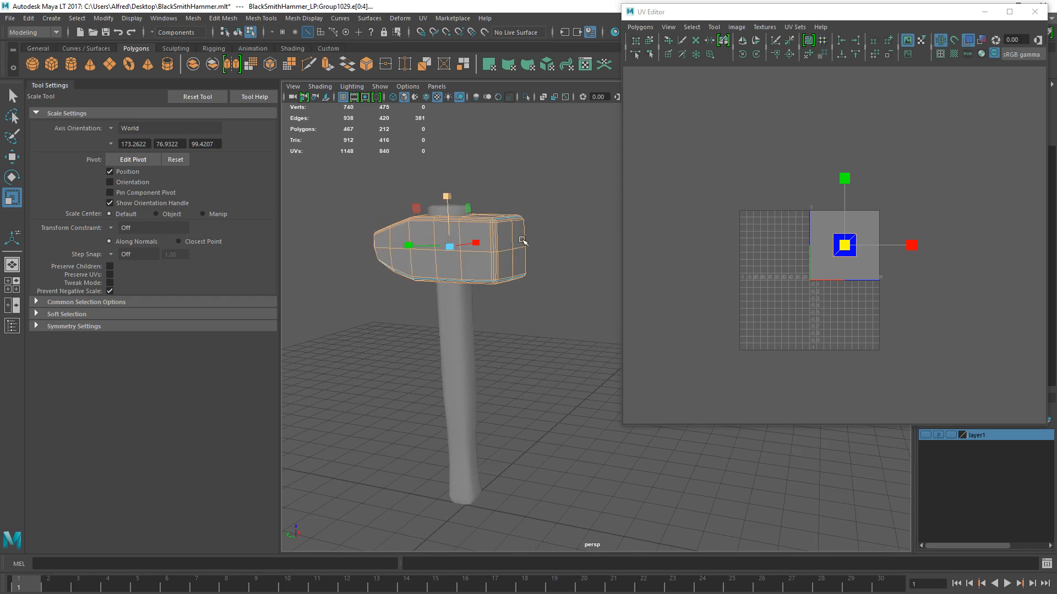
scroll(504, 240, "up", 2)
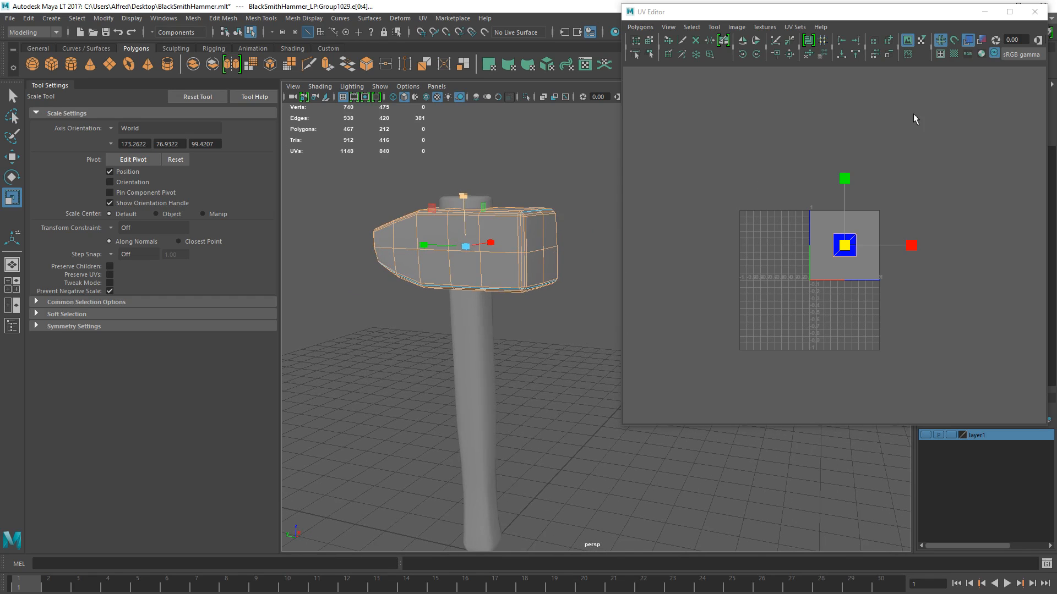
left_click(789, 54)
scroll(821, 307, "down", 4)
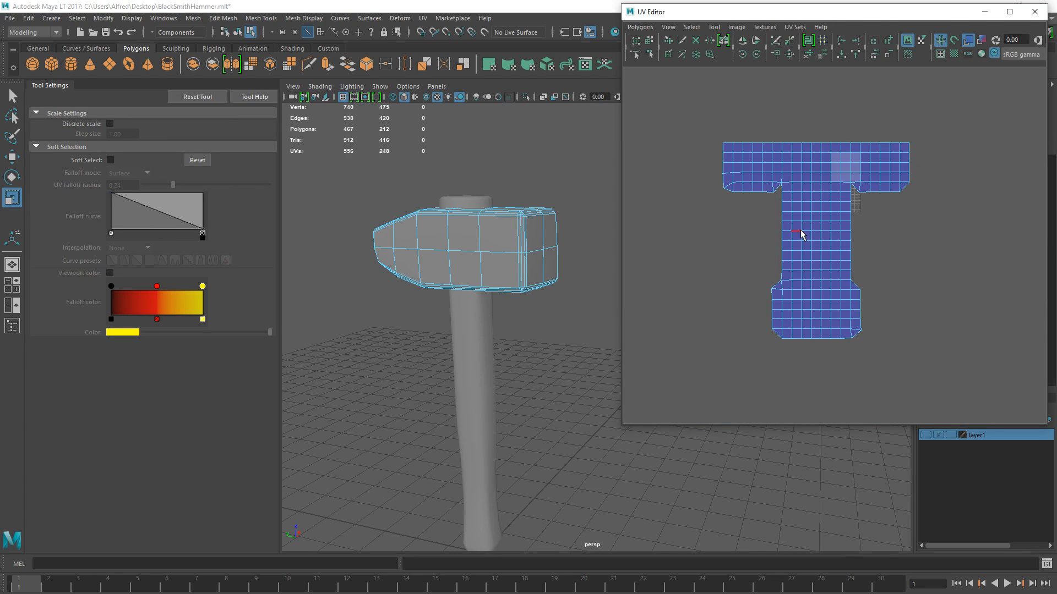
- Select all UVs of the head's sewn shell and try to unfold it
right_click_drag(771, 202, 837, 212)
left_click_drag(736, 113, 811, 222)
right_click_drag(793, 204, 947, 56, "ctrl")
left_click(791, 55)
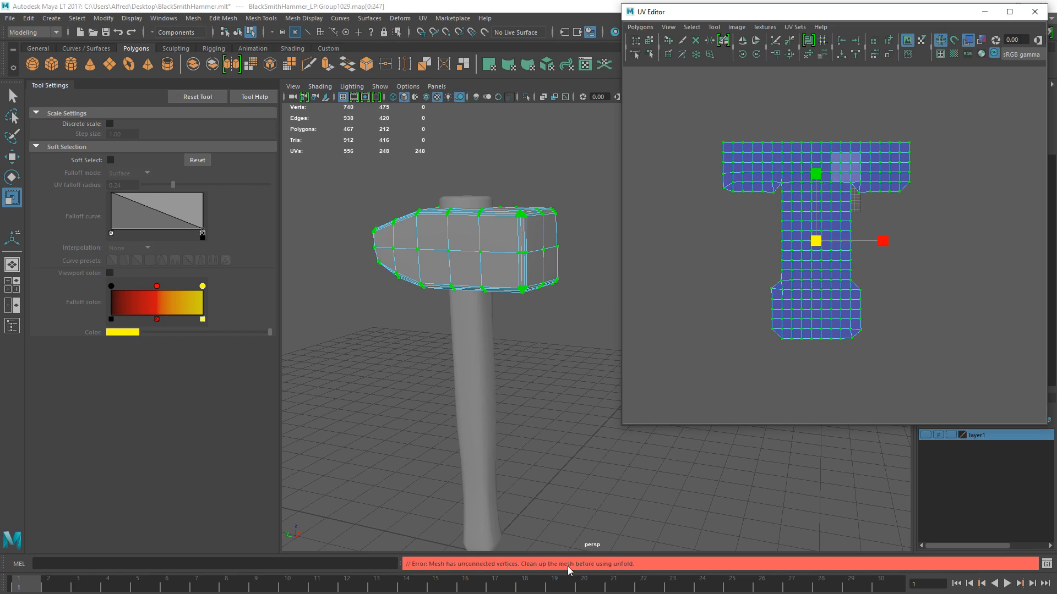
- Return the head to object mode and run mesh Cleanup to remove nonmanifold geometry, using normals and geometry
right_click_drag(545, 268, 513, 239)
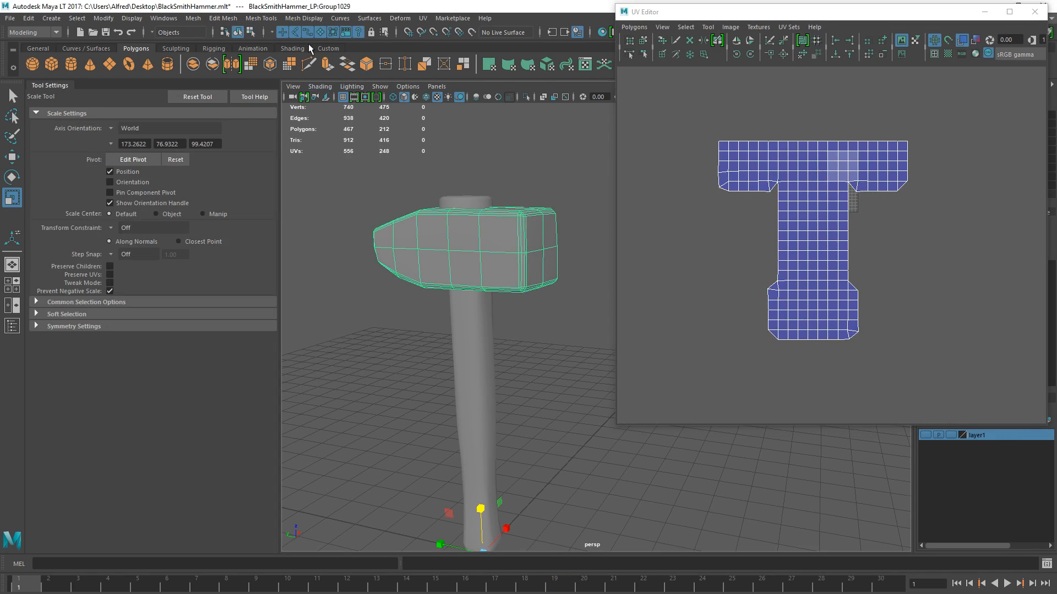
left_click(223, 18)
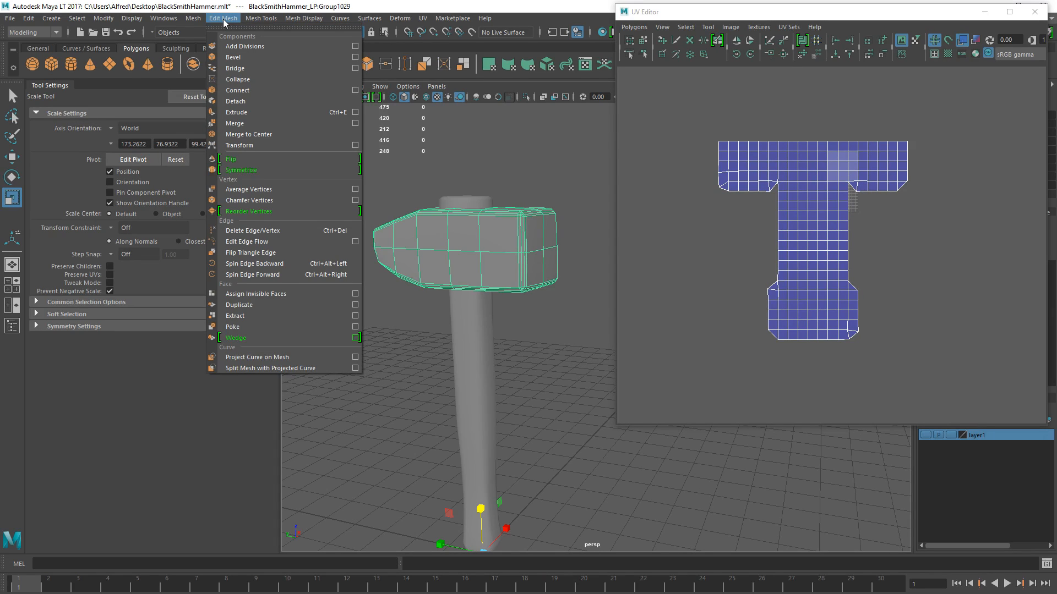
mouse_move(195, 21)
left_click(218, 237)
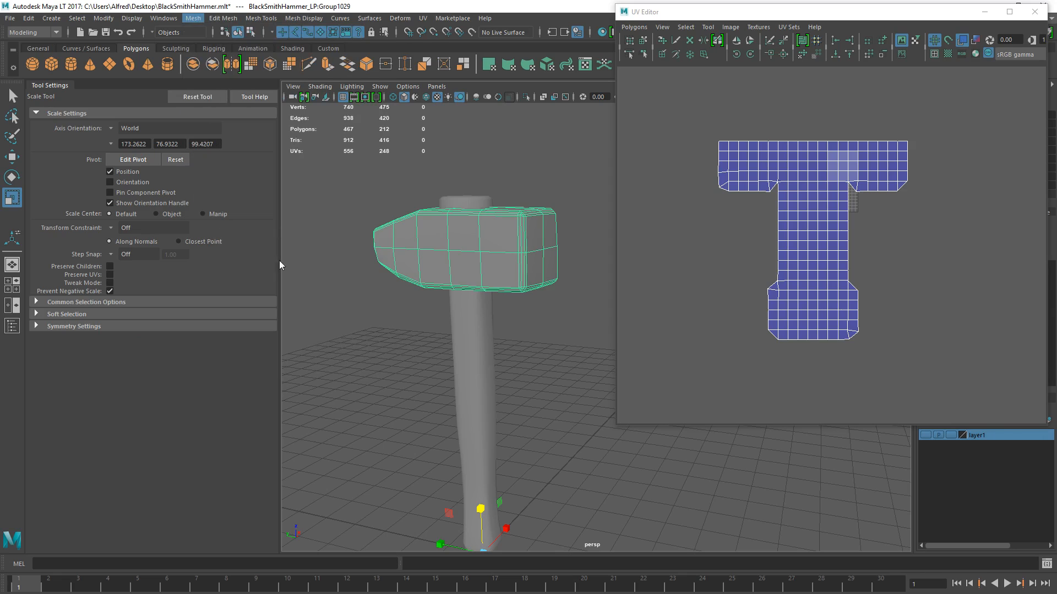
scroll(419, 200, "down", 4)
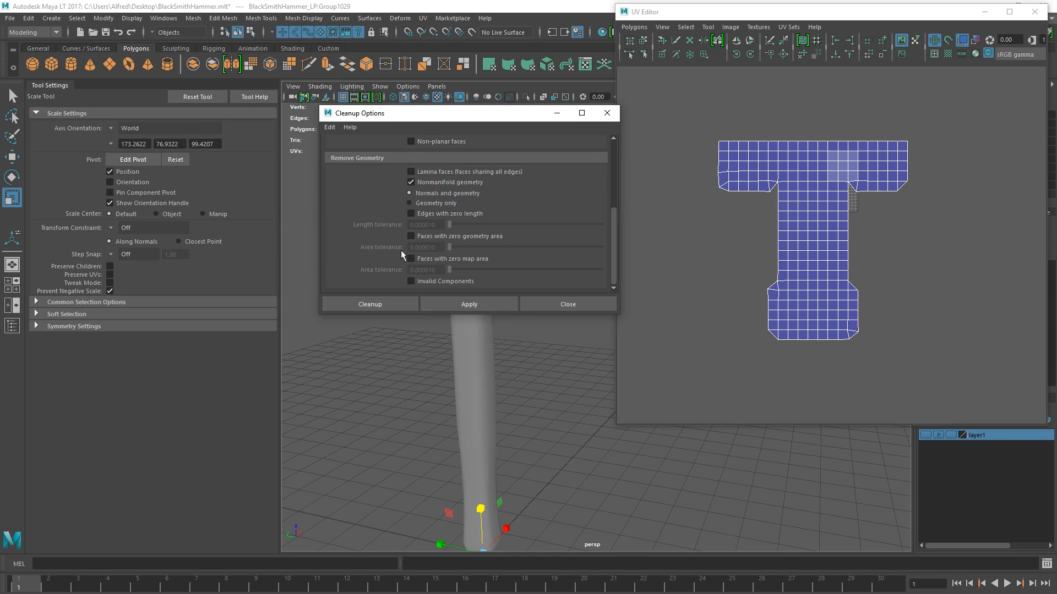
left_click(369, 303)
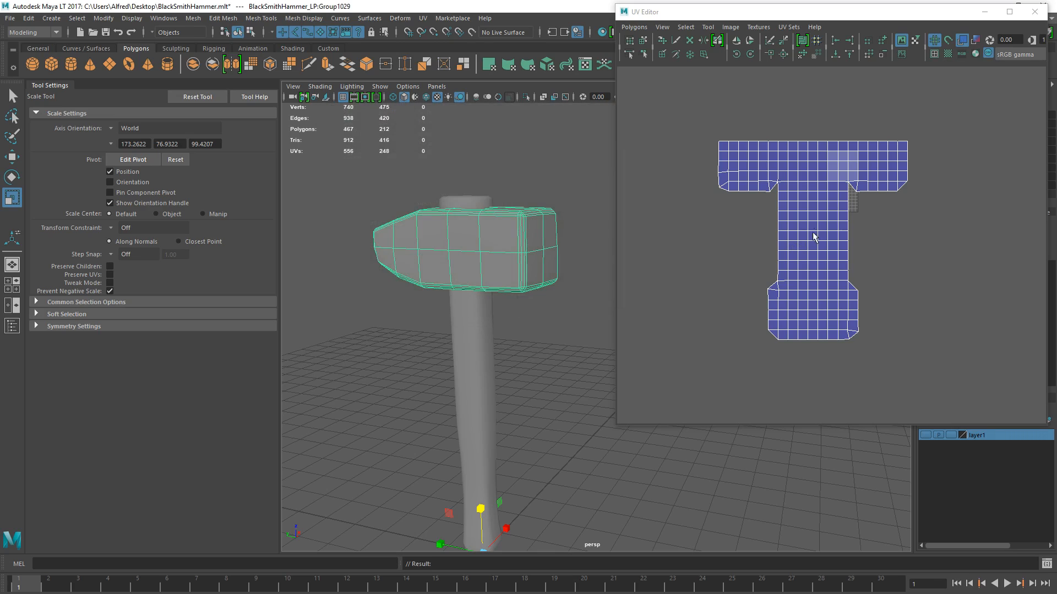
- Select the cleaned-up head's UVs again and retry the unfold
right_click_drag(706, 257, 740, 254)
left_click_drag(772, 165, 833, 260)
right_click_drag(819, 205, 816, 154, "ctrl")
left_click(798, 56)
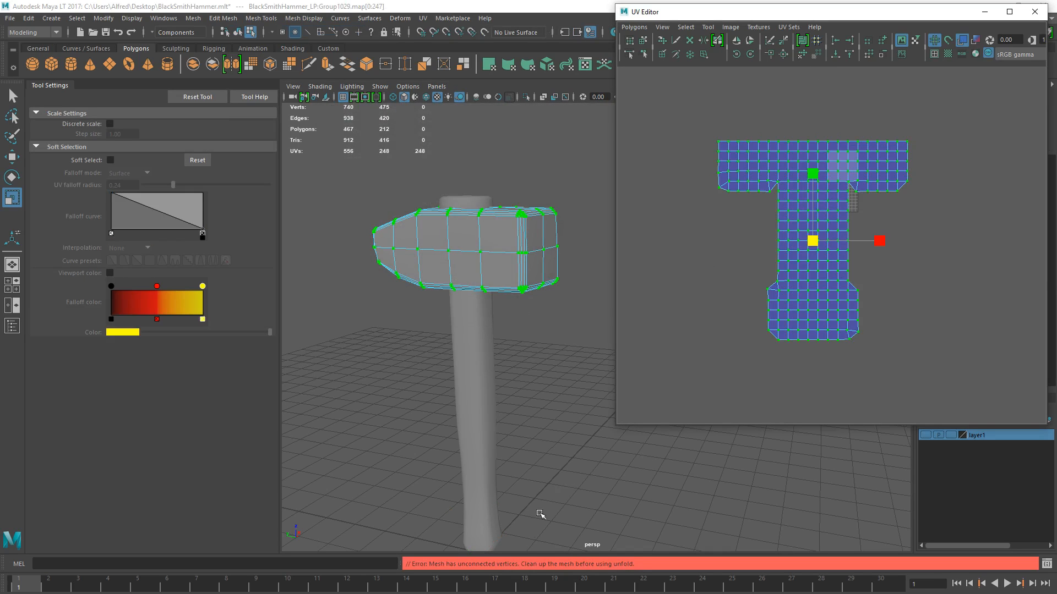
right_click_drag(535, 275, 579, 243)
left_click_drag(595, 244, 611, 274, "alt")
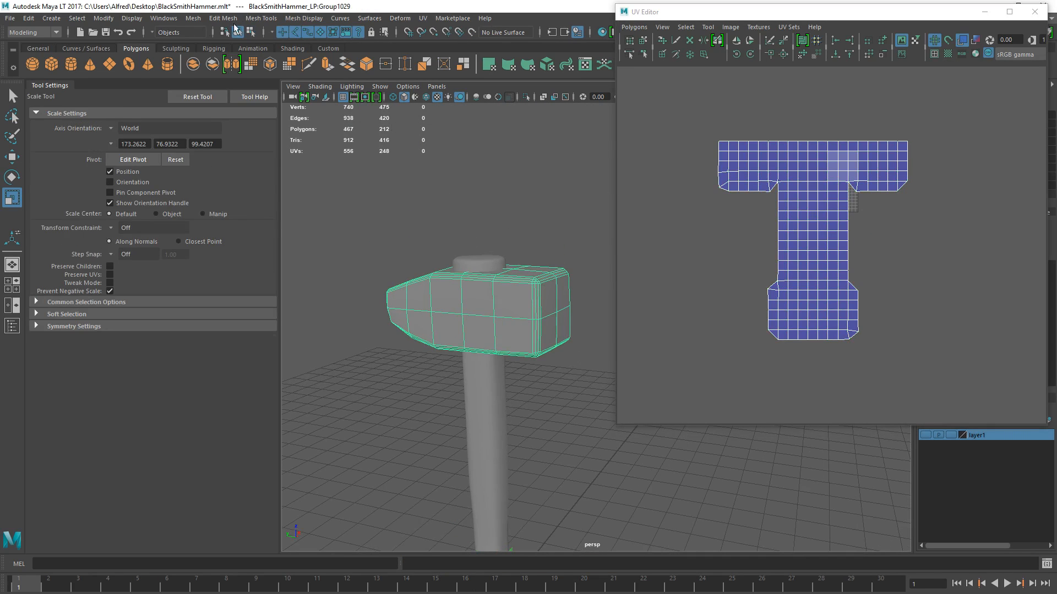
left_click(199, 20)
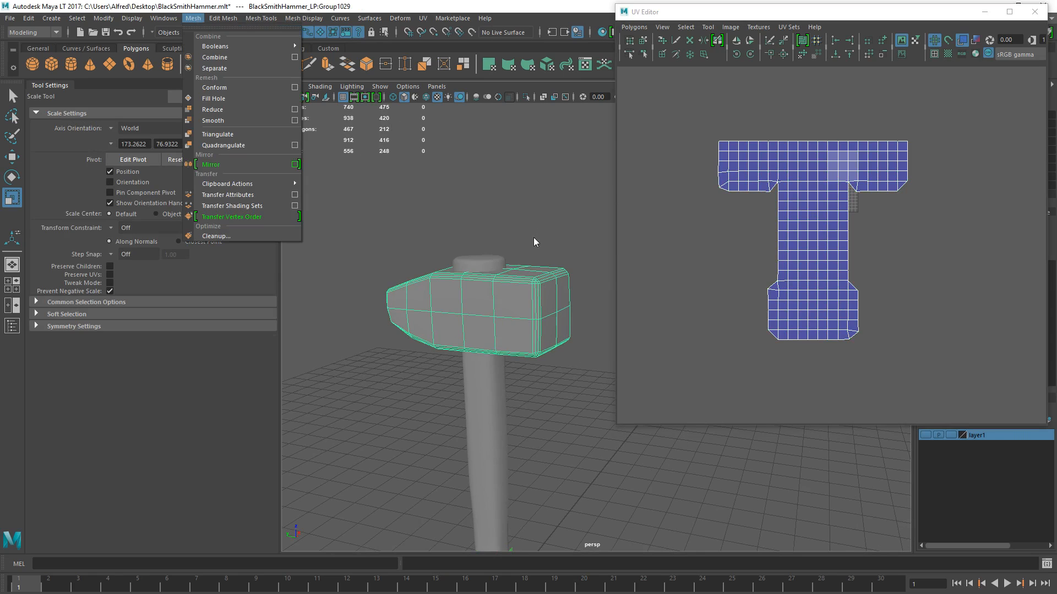
left_click(494, 296)
- Test-move vertices on the head's tapered side to check for disconnected points, undoing each move
right_click_drag(500, 321, 449, 316)
scroll(445, 312, "up", 3)
left_click(453, 313)
middle_click_drag(492, 332, 560, 345, "alt")
scroll(560, 345, "up", 4)
key("w")
left_click_drag(433, 326, 405, 322)
key("ctrl+z")
left_click(403, 321)
key("ctrl+z")
left_click_drag(527, 293, 479, 343, "alt")
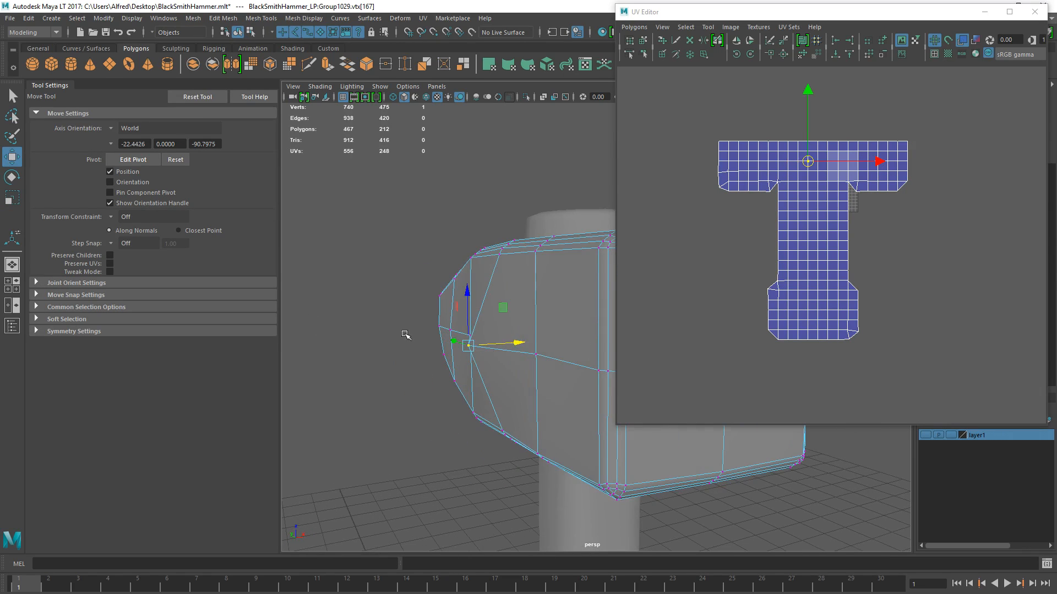
key("ctrl+z")
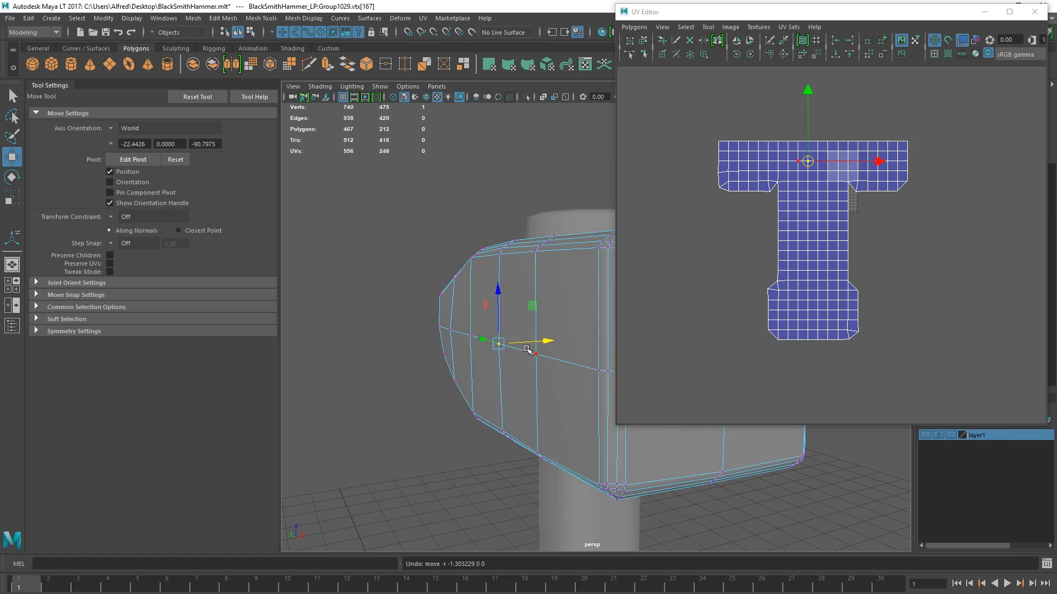
- Merge all of the head's vertices in object mode with a 0.01 distance threshold
key("F8")
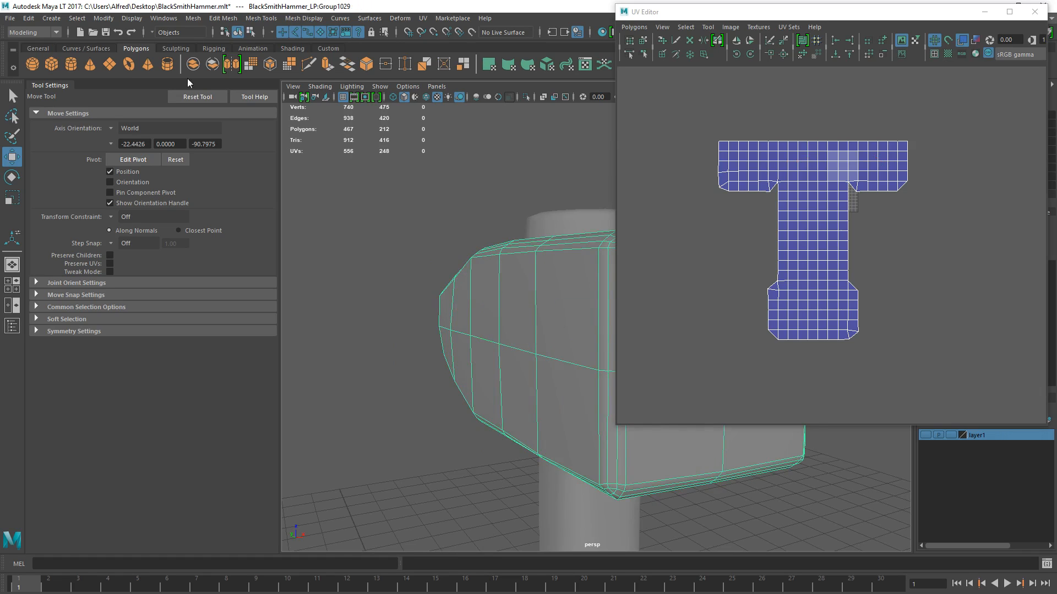
left_click(192, 18)
mouse_move(224, 20)
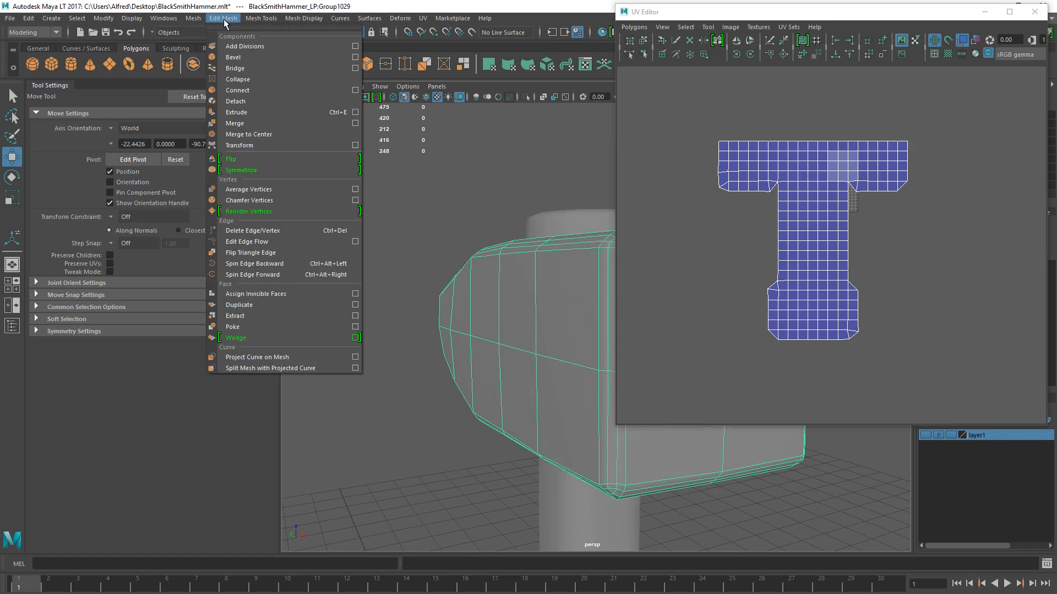
left_click(244, 123)
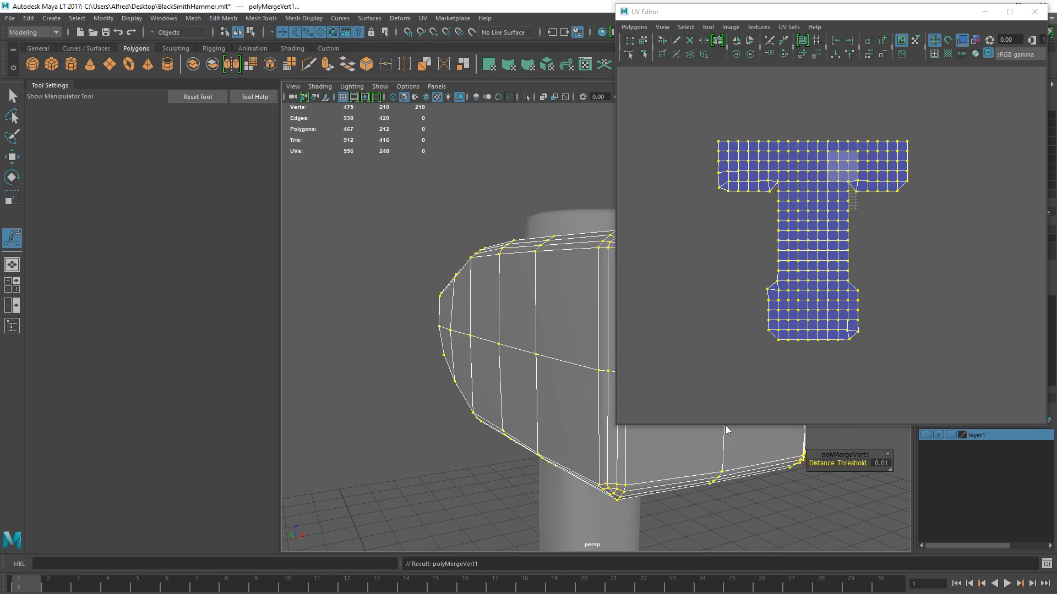
key("q")
- Select every UV of the merged head and unfold its shell
right_click_drag(747, 191, 785, 196, "ctrl")
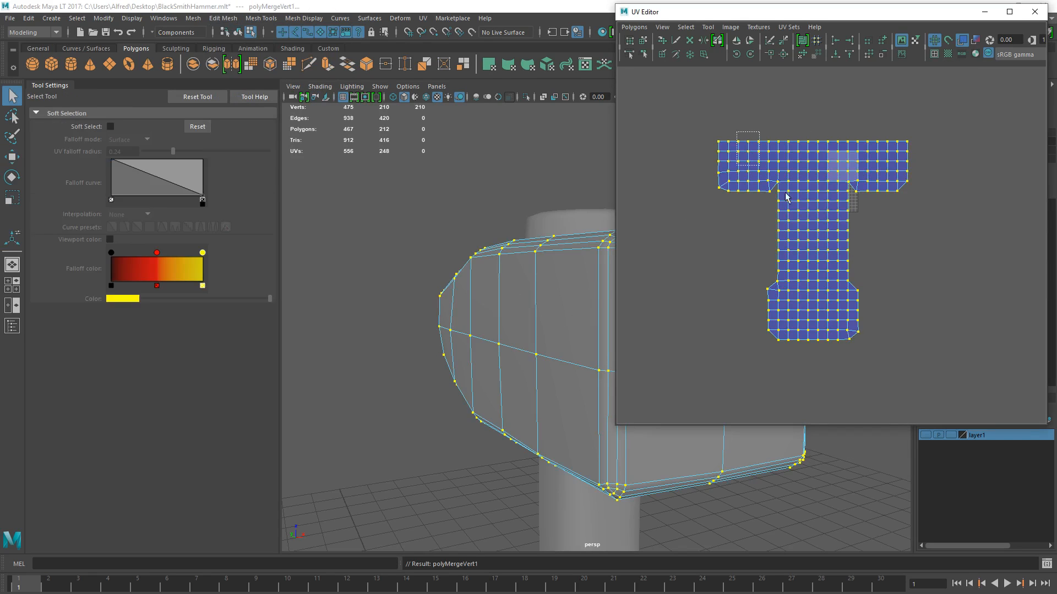
left_click(804, 56)
scroll(847, 171, "up", 3)
- Select the faces of the unfolded shell's narrow arm and examine where they sit on the hammer head
middle_click_drag(889, 155, 843, 172, "alt")
key("F11")
left_click_drag(847, 139, 922, 283)
key("f")
middle_click_drag(782, 186, 764, 229, "alt")
scroll(754, 236, "down", 3)
left_click_drag(443, 322, 536, 328, "alt")
scroll(456, 346, "down", 4)
middle_click_drag(450, 347, 505, 341, "alt")
left_click_drag(504, 341, 592, 338, "alt")
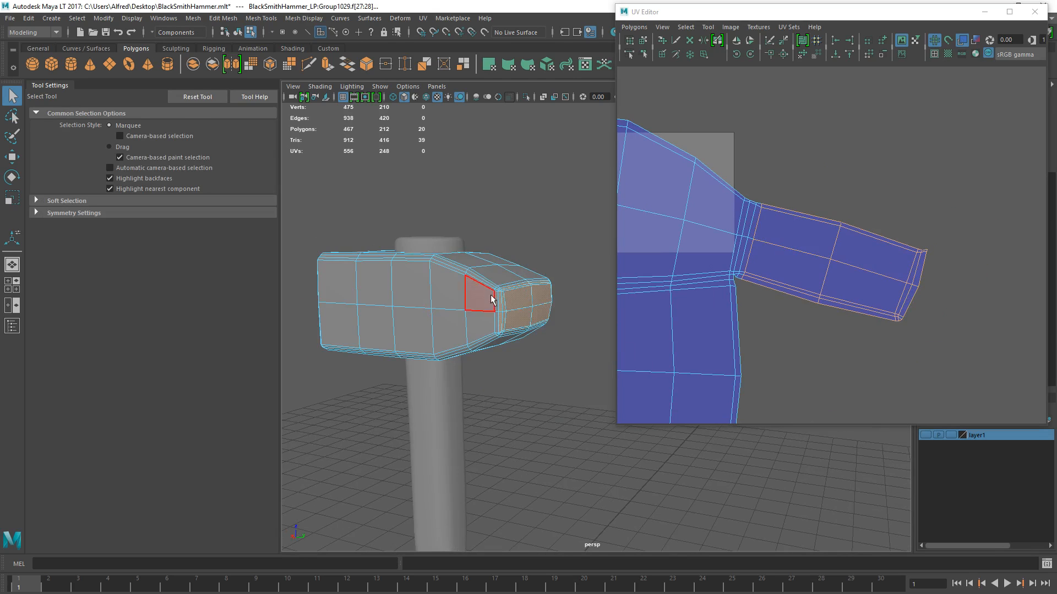
left_click_drag(380, 298, 443, 288, "alt")
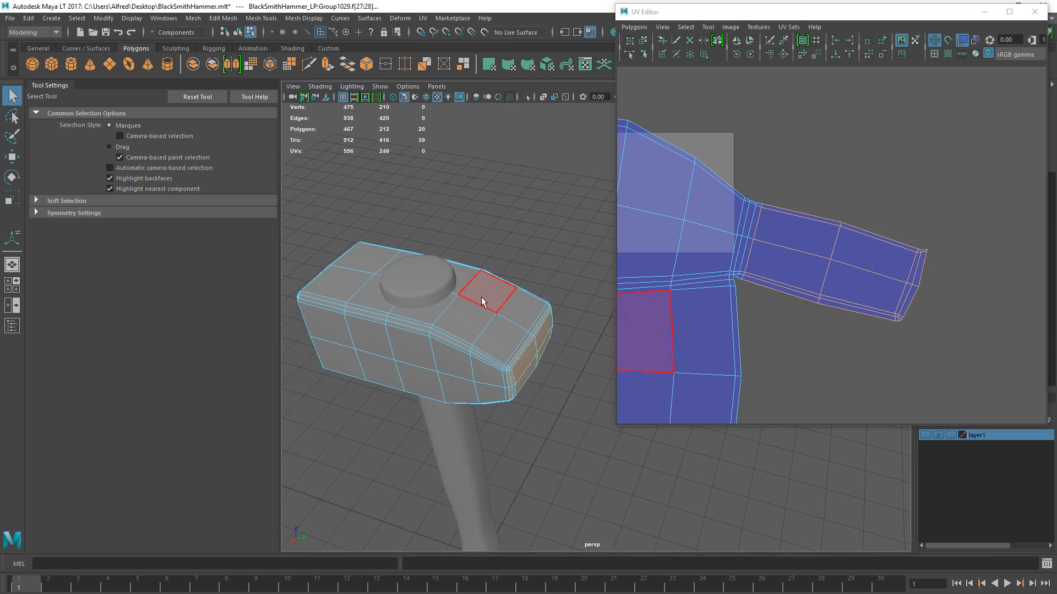
- Select the edge loop where the narrow arm joins the head's UV shell and cut the UVs along it
scroll(732, 234, "up", 6)
right_click_drag(754, 243, 749, 188)
double_click(726, 287)
left_click(769, 42)
scroll(788, 171, "down", 2)
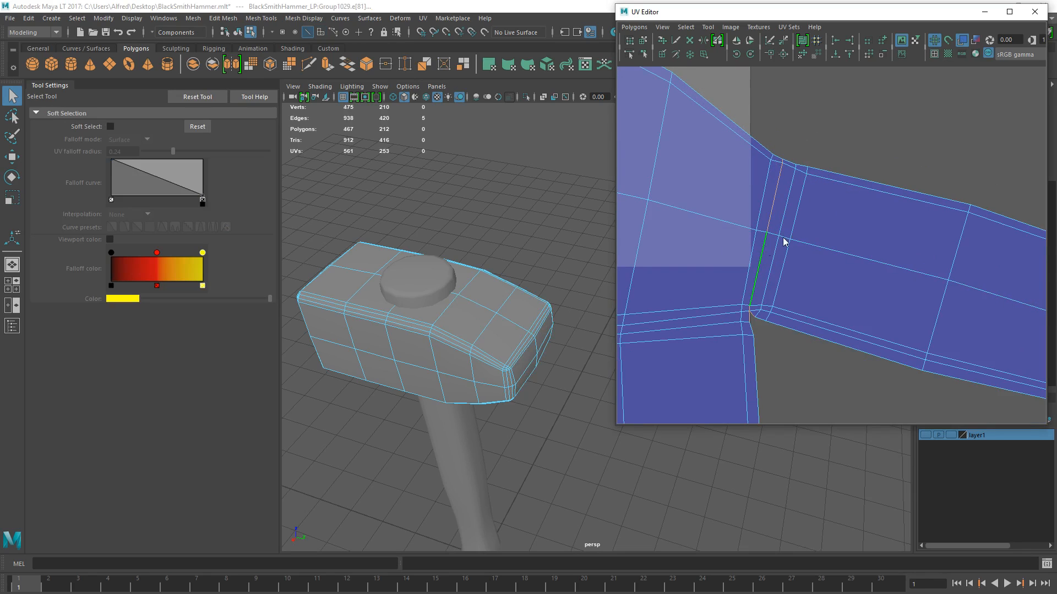
- Select the cut-off narrow arm as a whole UV shell and move it clear of the head's main shell
key("F9")
right_click_drag(804, 162, 860, 158)
left_click_drag(794, 153, 837, 181)
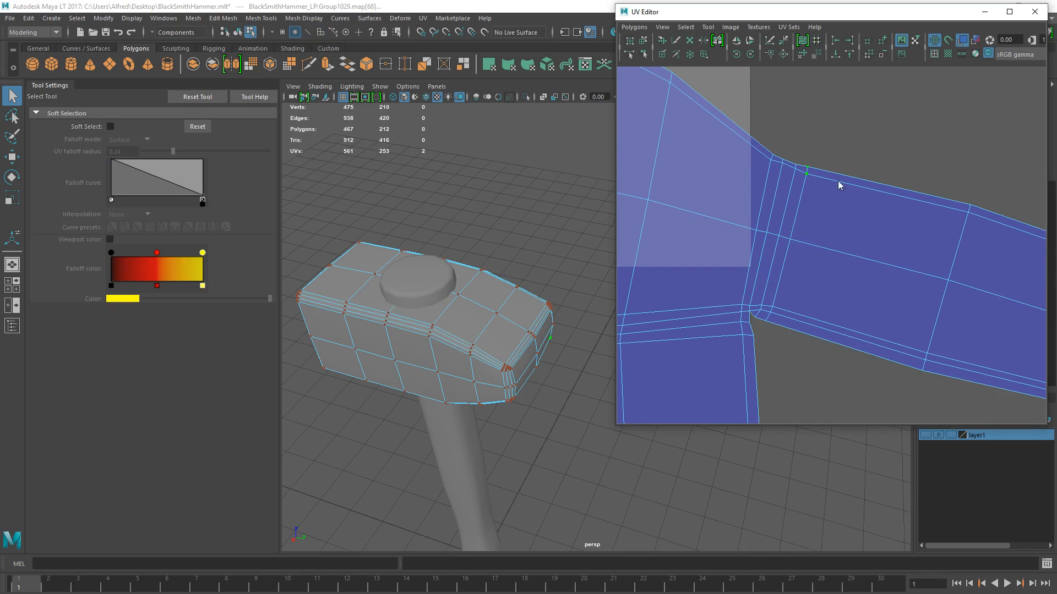
right_click_drag(837, 180, 866, 159, "ctrl")
scroll(860, 209, "down", 4)
key("w")
left_click_drag(883, 275, 939, 300)
scroll(832, 229, "down", 5)
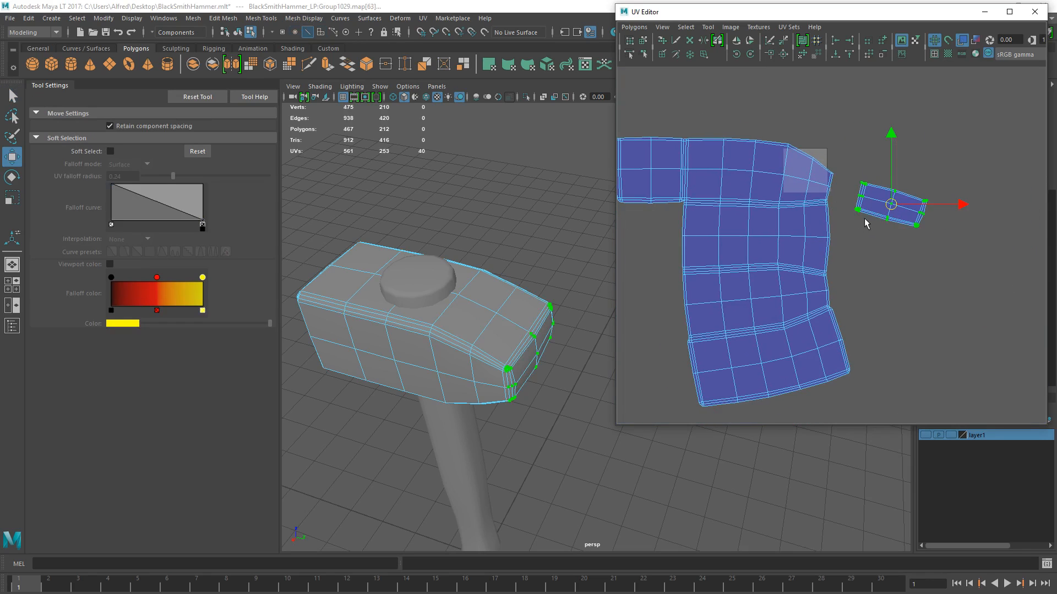
- Move and sew the detached end-face shell onto the matching end edges of the adjoining strip, and unfold the combined head shell
left_click(832, 215)
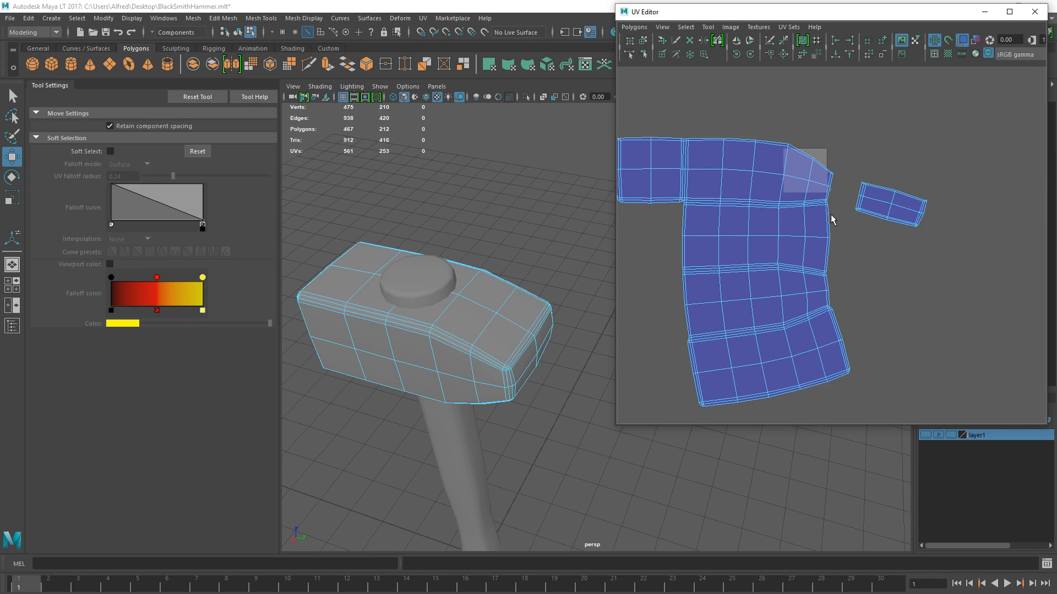
left_click(830, 242)
left_click(780, 54)
right_click_drag(788, 158, 840, 160)
left_click_drag(796, 149, 877, 240)
right_click_drag(877, 238, 881, 182, "ctrl")
left_click(803, 54)
scroll(826, 225, "up", 2)
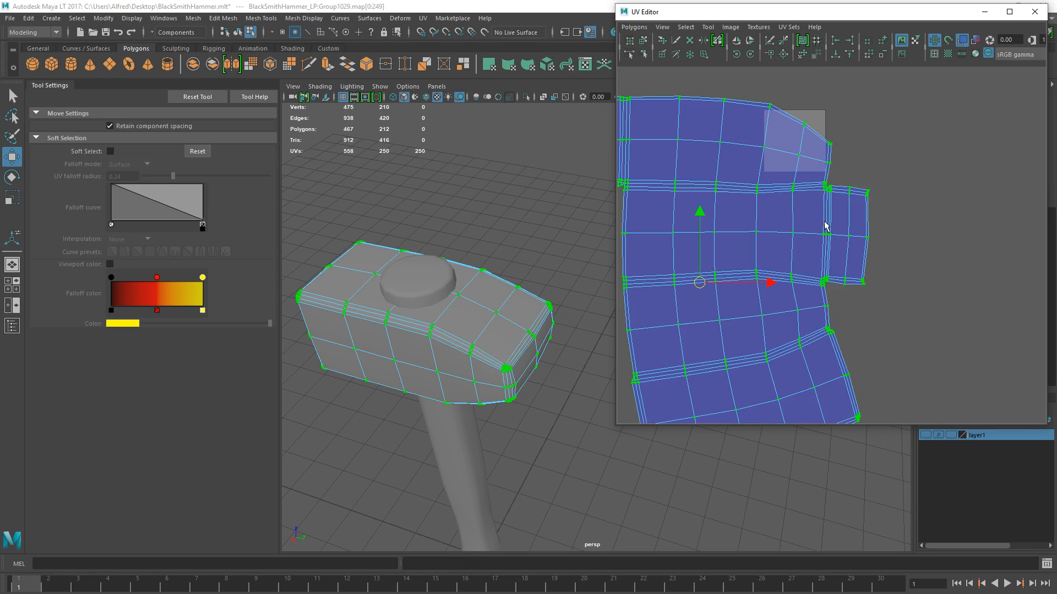
- Return to object mode and display the checkered UV texture on the hammer head
key("F8")
scroll(605, 229, "down", 3)
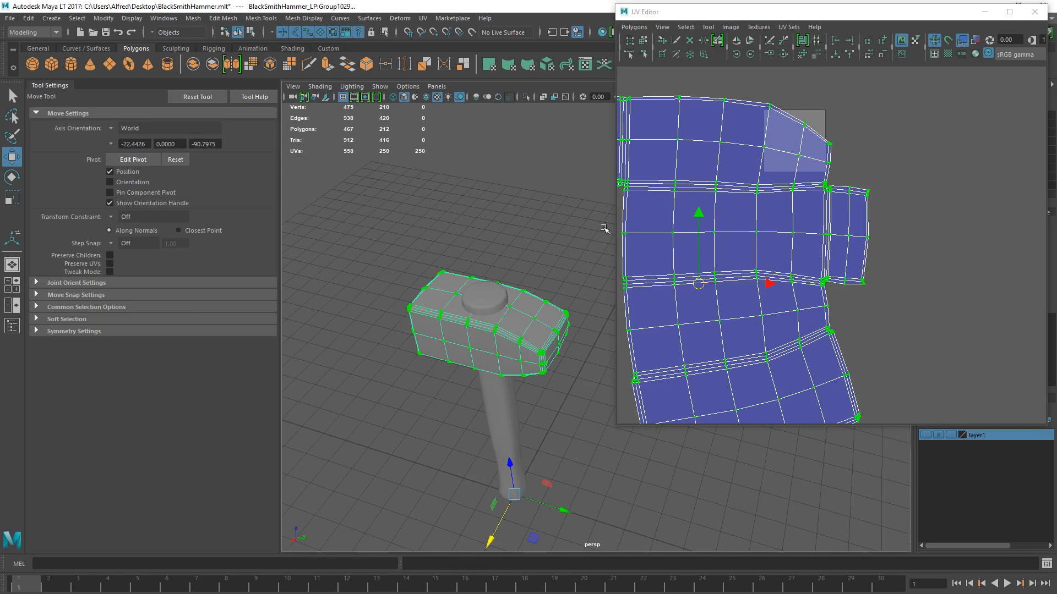
left_click(947, 54)
scroll(526, 274, "up", 5)
left_click_drag(526, 274, 556, 251, "alt")
right_click_drag(734, 196, 793, 201)
- Select the head's whole UV shell, scale it down and place it inside the U1V1 tile
scroll(802, 207, "down", 5)
left_click_drag(713, 157, 898, 353)
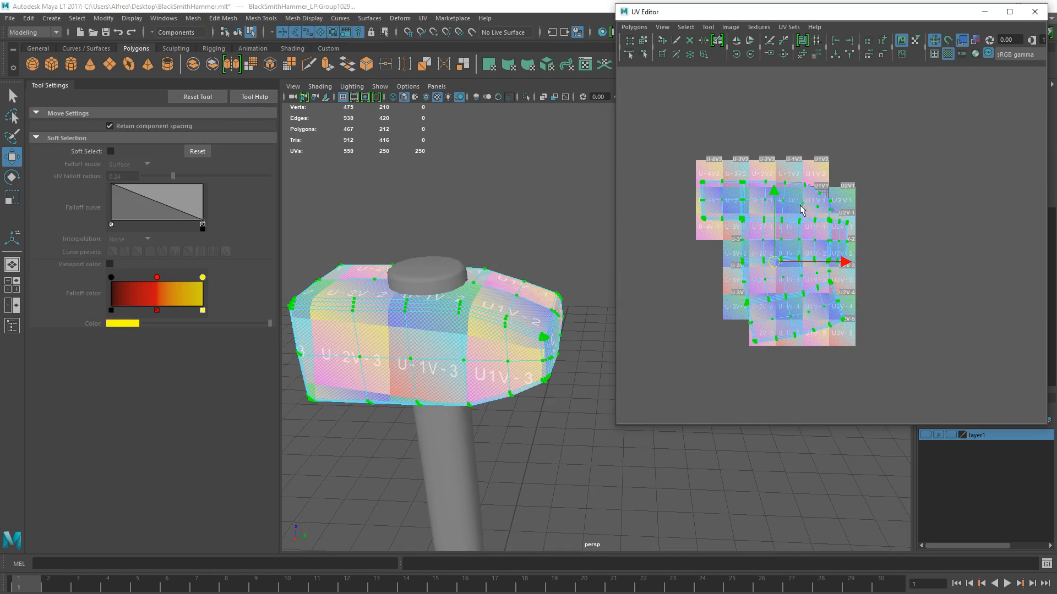
key("r")
left_click_drag(779, 266, 803, 205)
key("w")
key("r")
middle_click_drag(442, 233, 449, 233, "alt")
left_click_drag(449, 233, 486, 269, "alt")
scroll(785, 161, "up", 2)
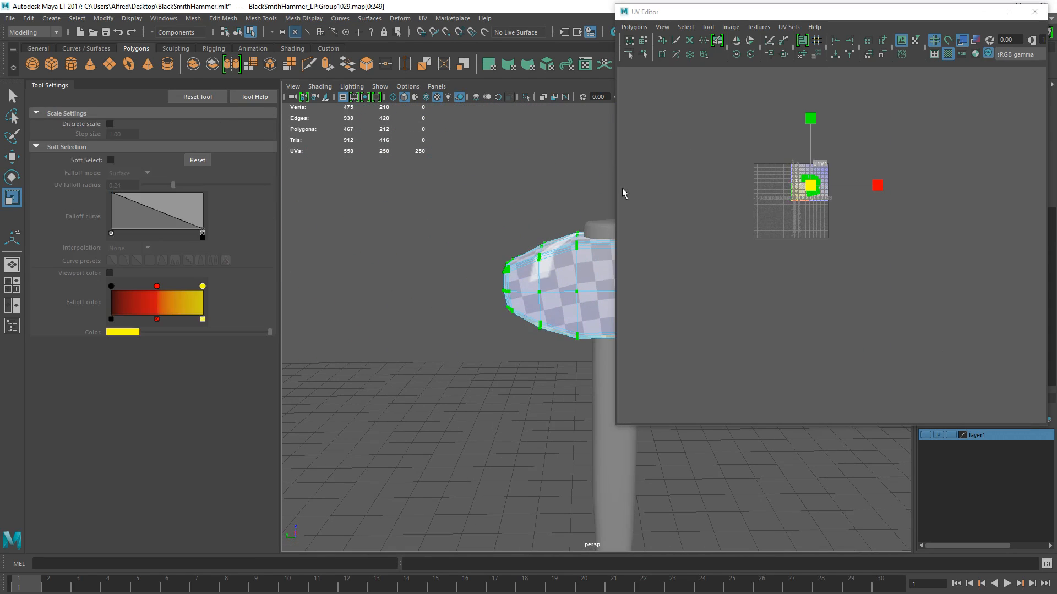
- Select the round cap on top of the head and unitize its UVs
right_click_drag(547, 262, 597, 218)
left_click(594, 228)
key("f")
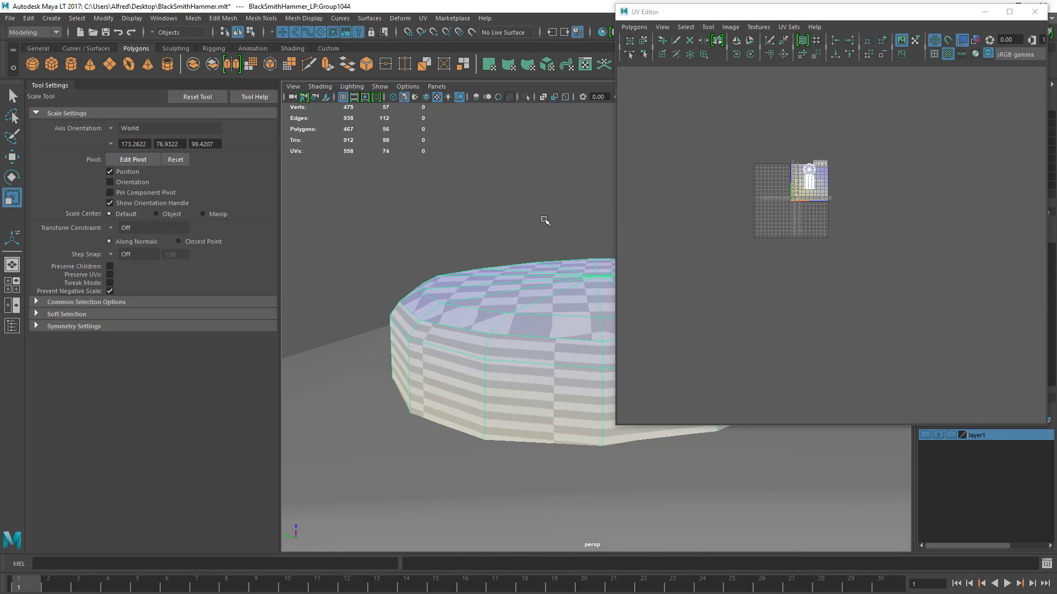
left_click(423, 18)
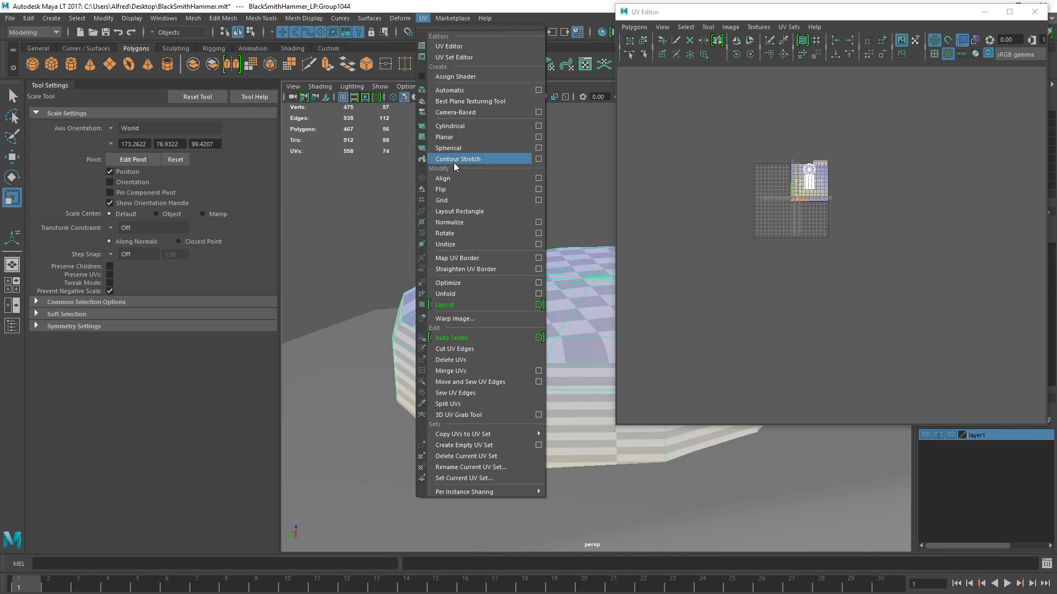
left_click(452, 248)
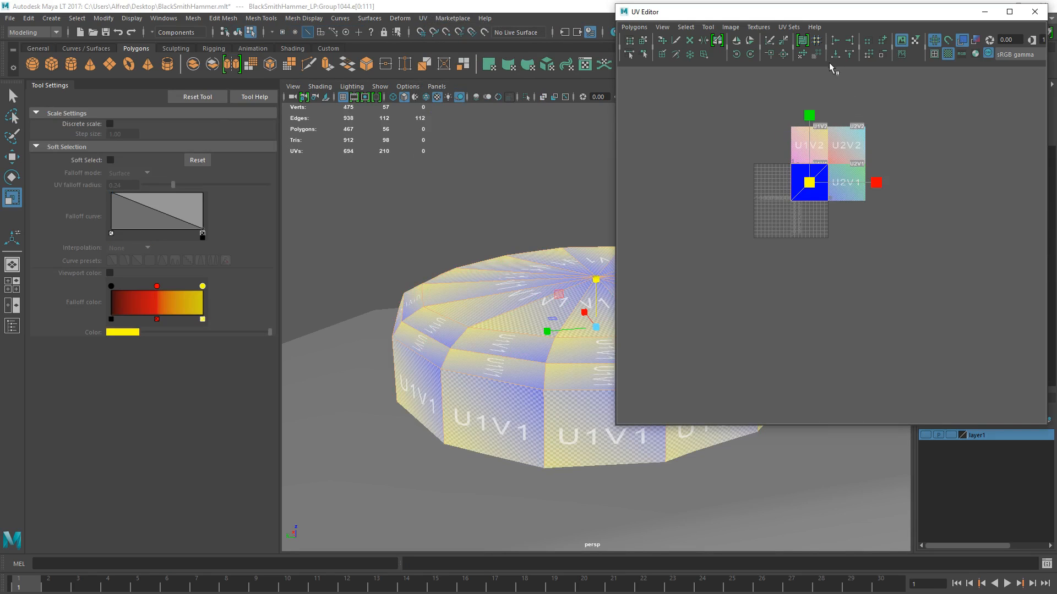
- Move and sew all of the cap's edges together and unfold its UVs into one round shell
left_click(783, 54)
left_click(805, 191)
right_click_drag(806, 192, 836, 199)
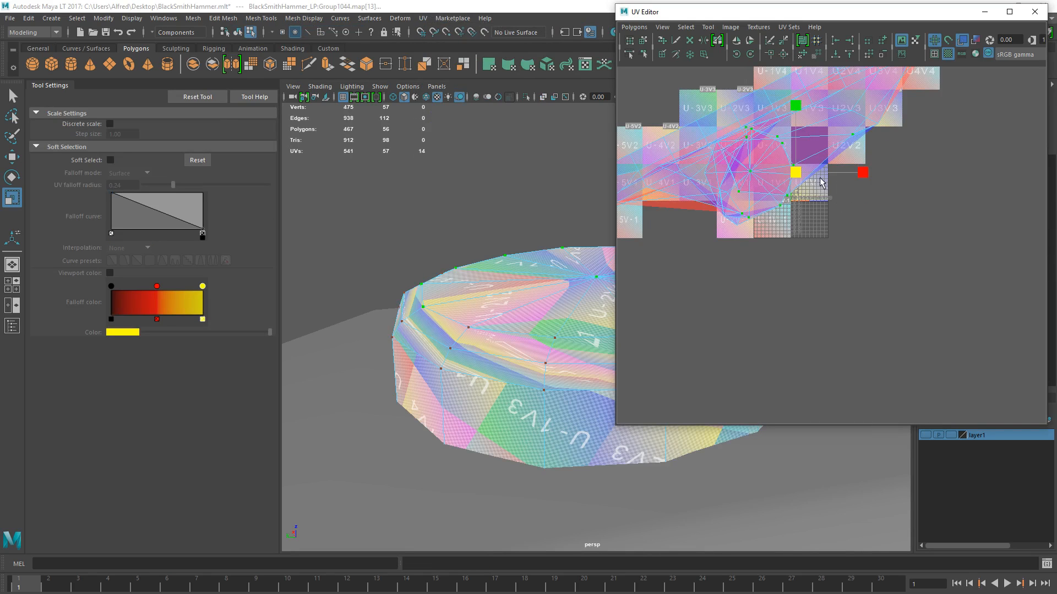
right_click_drag(798, 163, 818, 108, "ctrl")
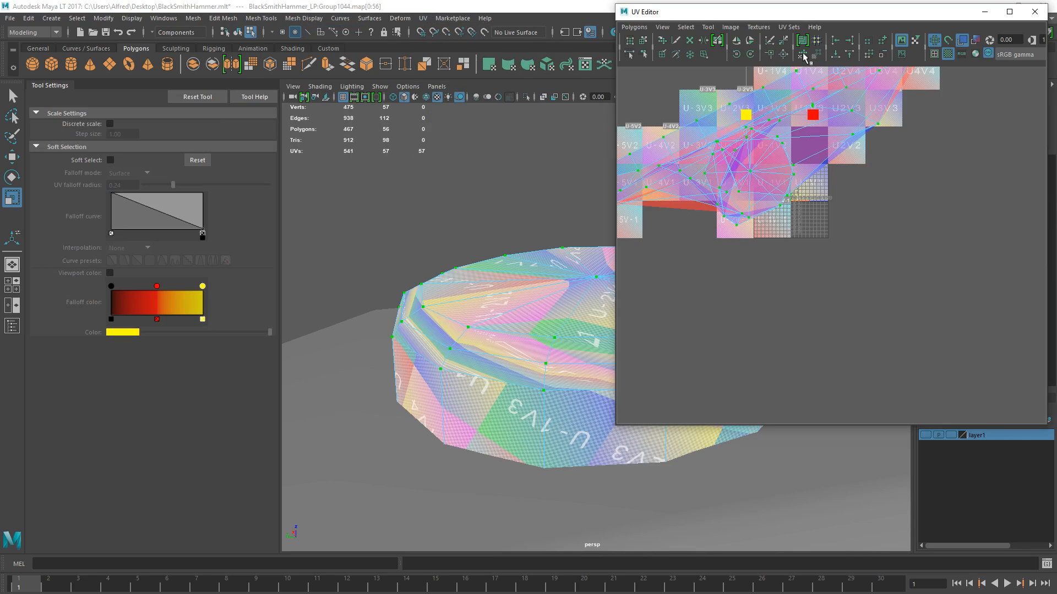
left_click(802, 55)
key("f")
key("e")
key("r")
left_click_drag(793, 193, 764, 195)
right_click_drag(421, 292, 442, 260)
left_click(463, 174)
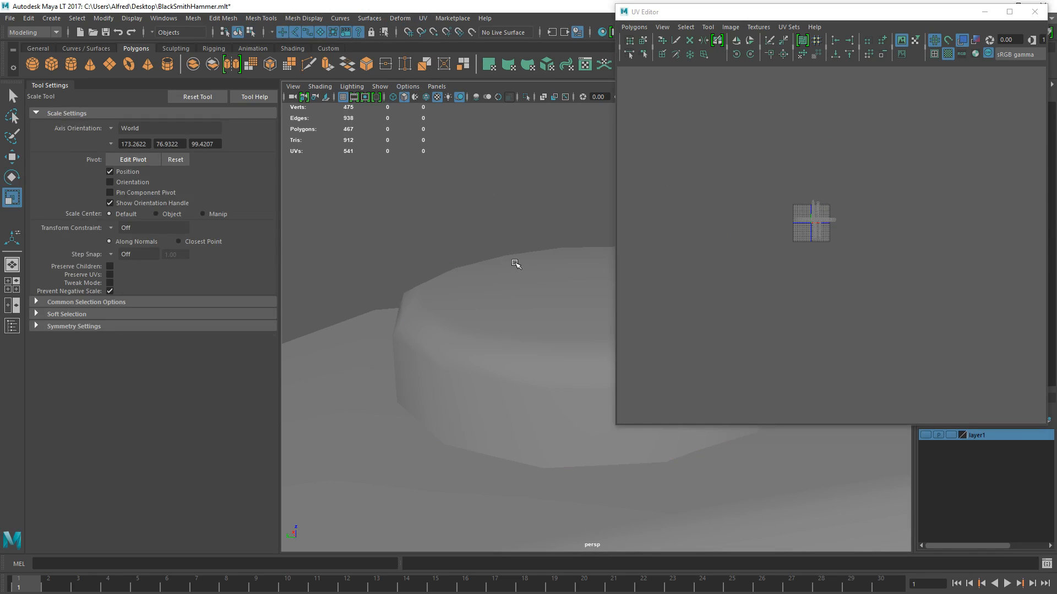
- Select the cap's full UV shell, scale it down and move it into the tile beside the head's shell
scroll(549, 344, "down", 5)
left_click_drag(549, 344, 509, 382, "alt")
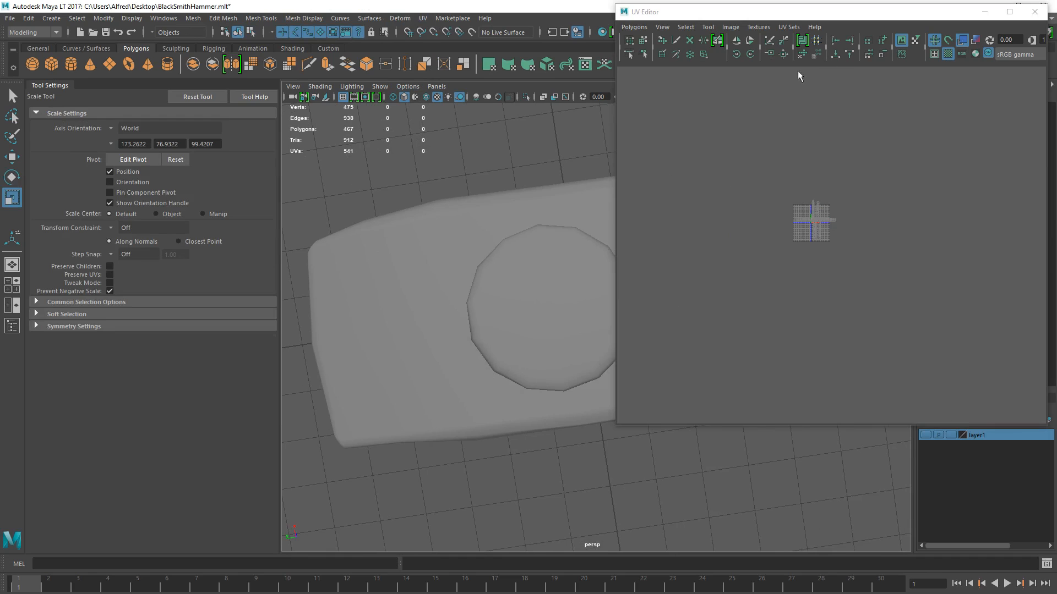
left_click(563, 323)
scroll(778, 155, "up", 2)
right_click_drag(778, 156, 816, 160)
left_click(833, 153)
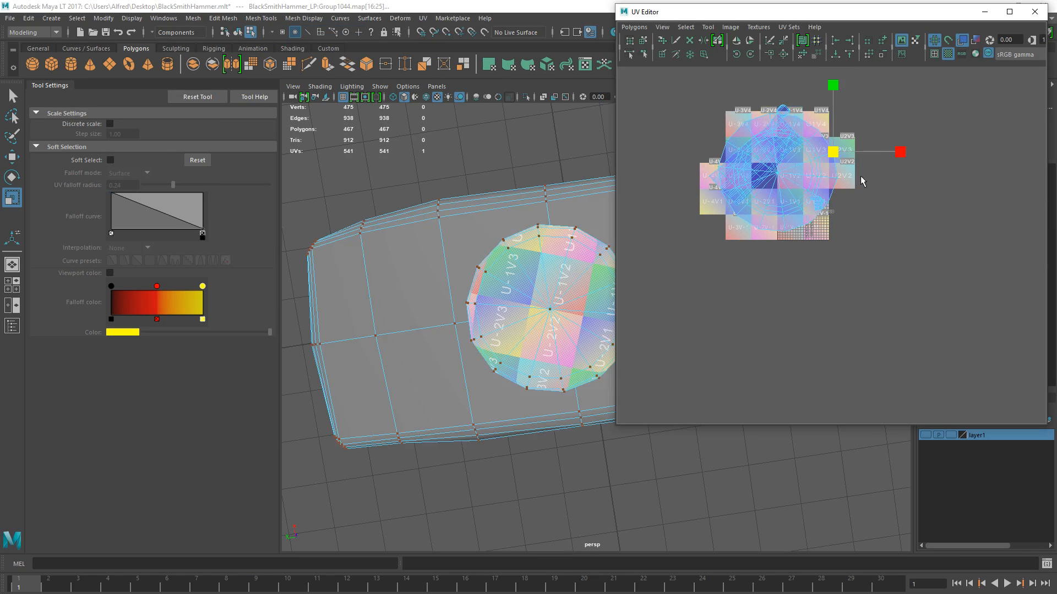
right_click_drag(819, 167, 883, 140, "ctrl")
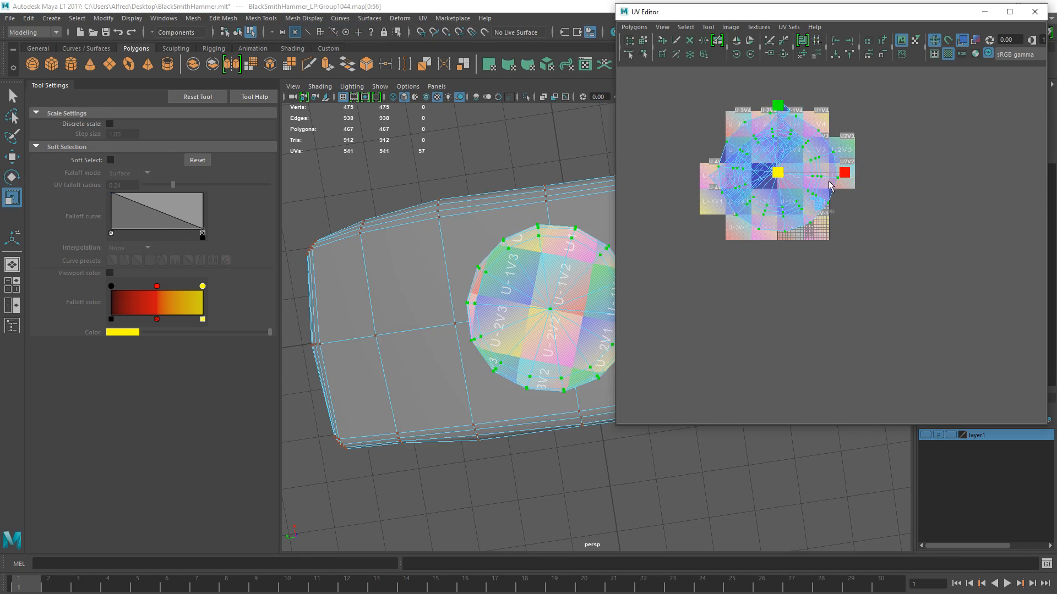
left_click_drag(777, 172, 715, 192)
key("w")
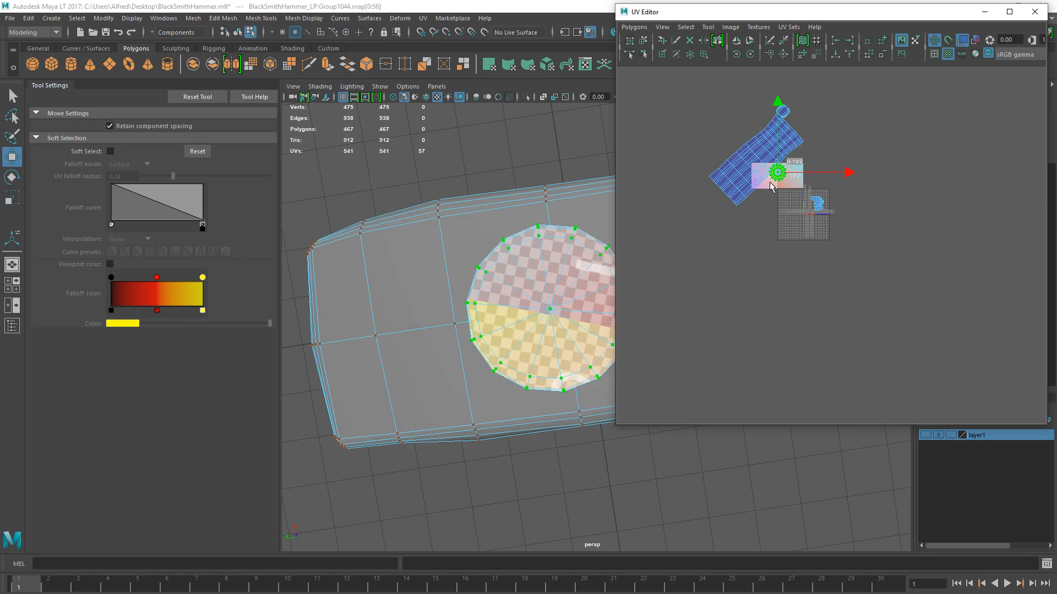
left_click_drag(777, 172, 790, 202)
scroll(597, 187, "up", 2)
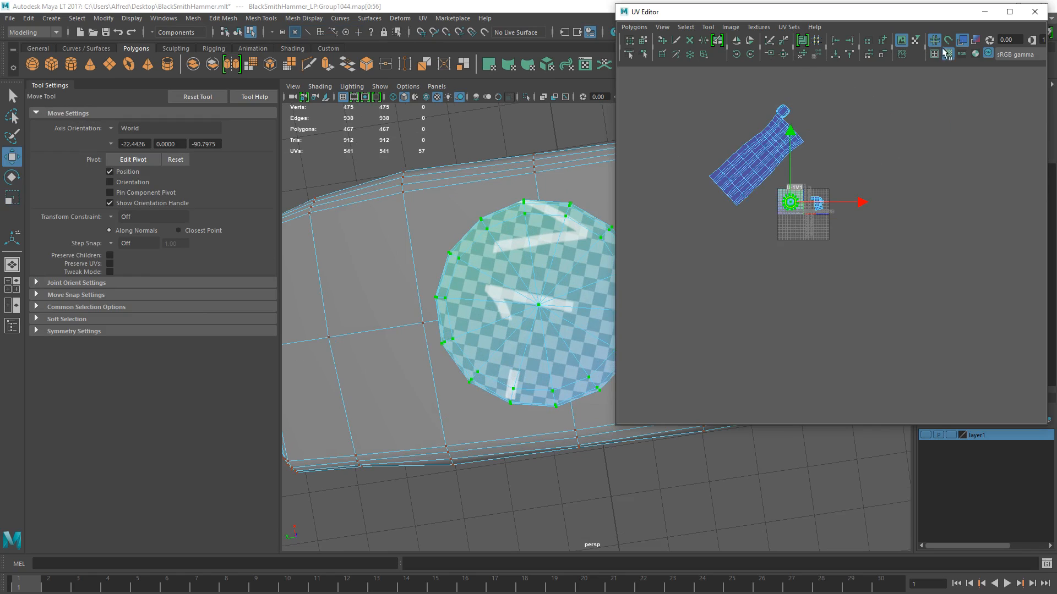
- Select the edge loop along the top of the cap's side wall and cut the UVs there
left_click_drag(530, 228, 498, 294, "alt")
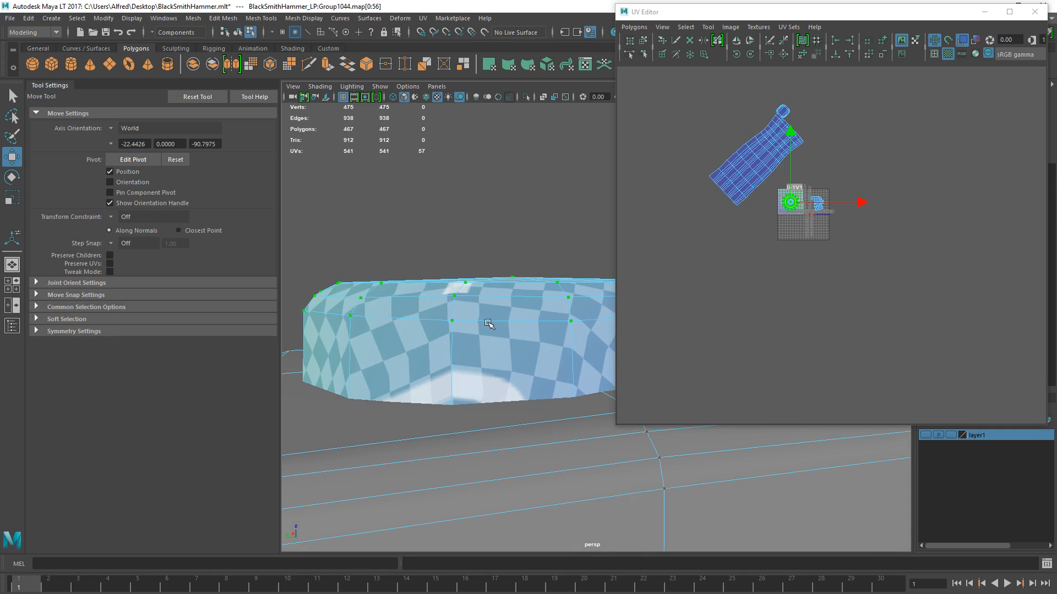
key("F10")
double_click(493, 311)
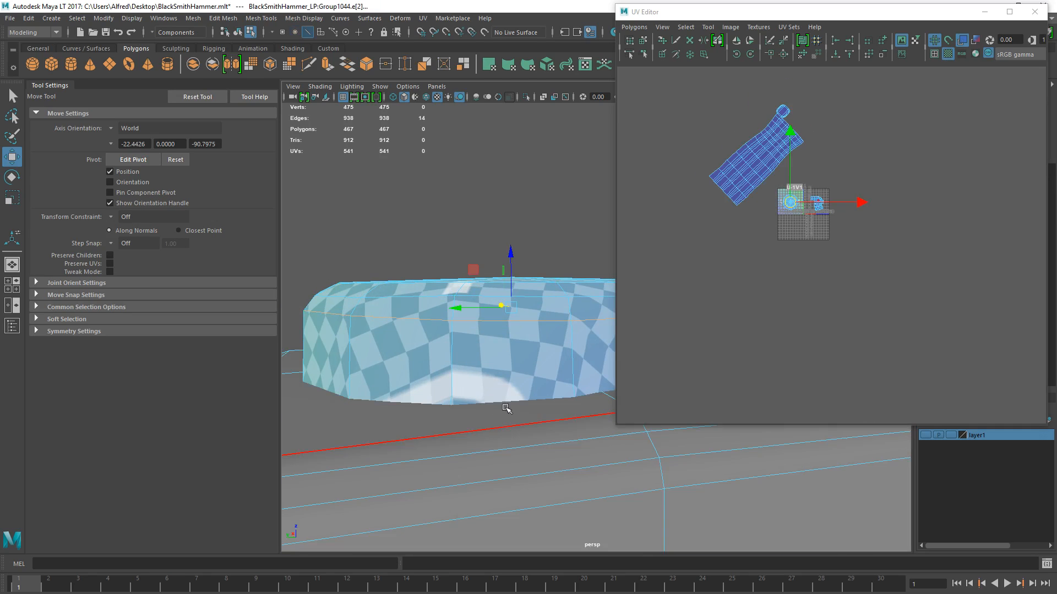
left_click(770, 42)
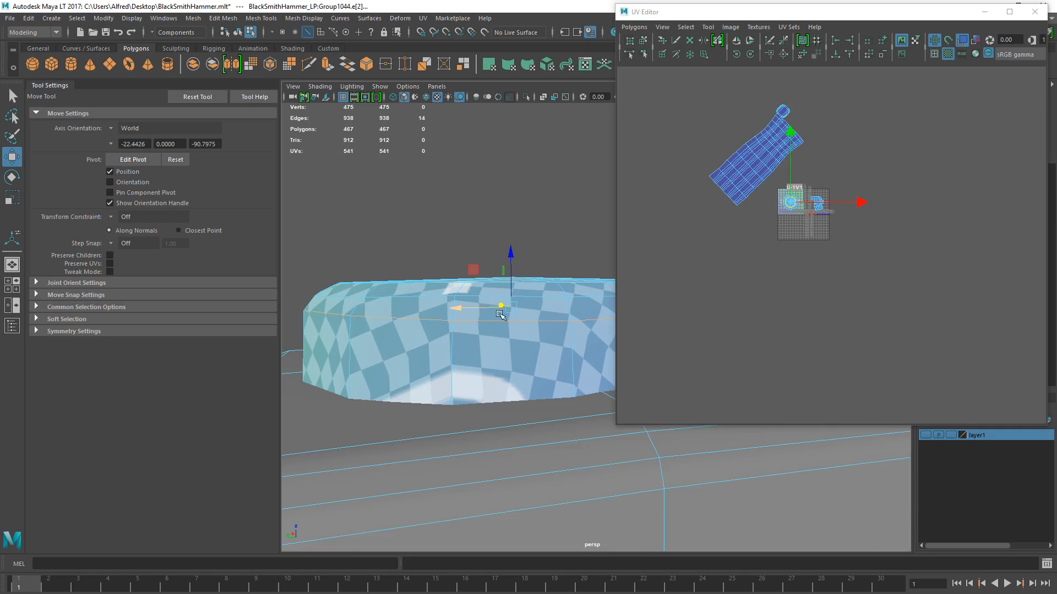
left_click(770, 41)
- Select the cap's top and side-wall UVs and unfold them as separate disc and ring shells
key("F12")
scroll(773, 209, "up", 5)
middle_click_drag(773, 210, 804, 239, "alt")
scroll(804, 239, "up", 5)
double_click(810, 192)
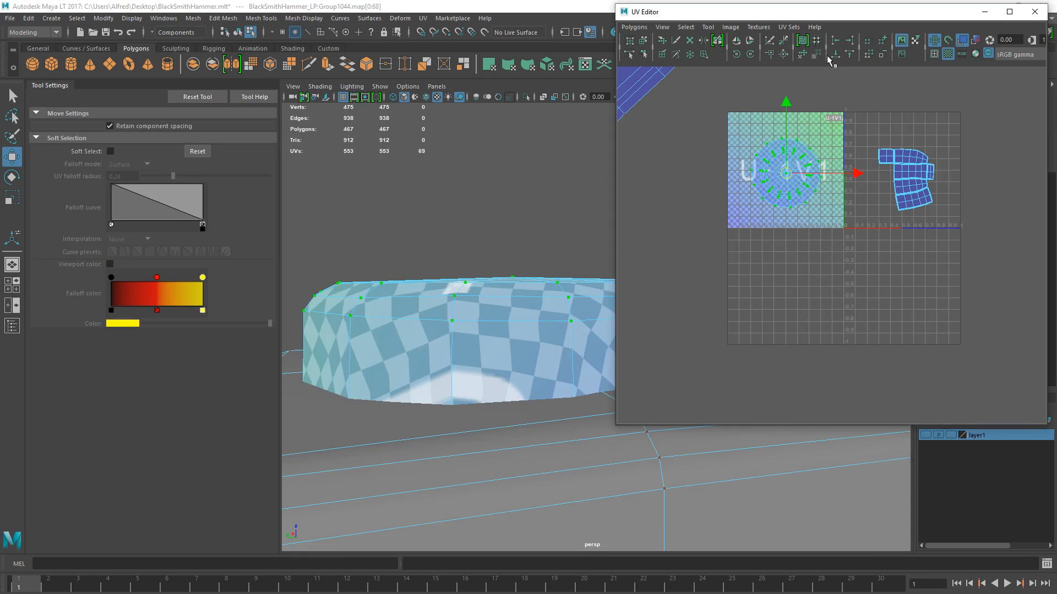
left_click(802, 55)
middle_click_drag(788, 205, 807, 237, "alt")
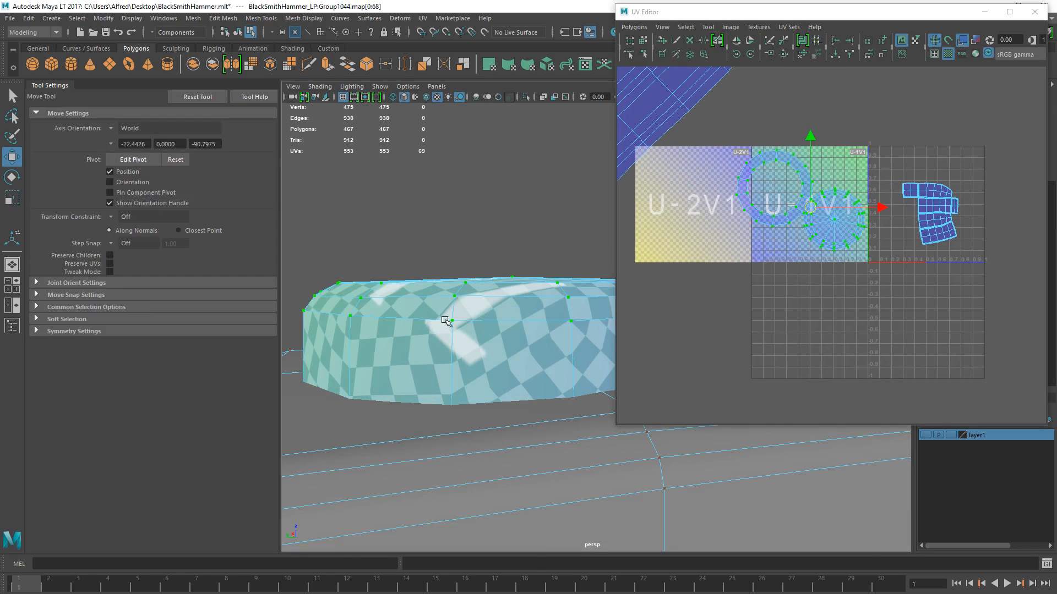
- Cut one cross edge of the cap's ring shell and unfold the ring into an open strip
scroll(749, 193, "up", 3)
scroll(751, 193, "up", 2)
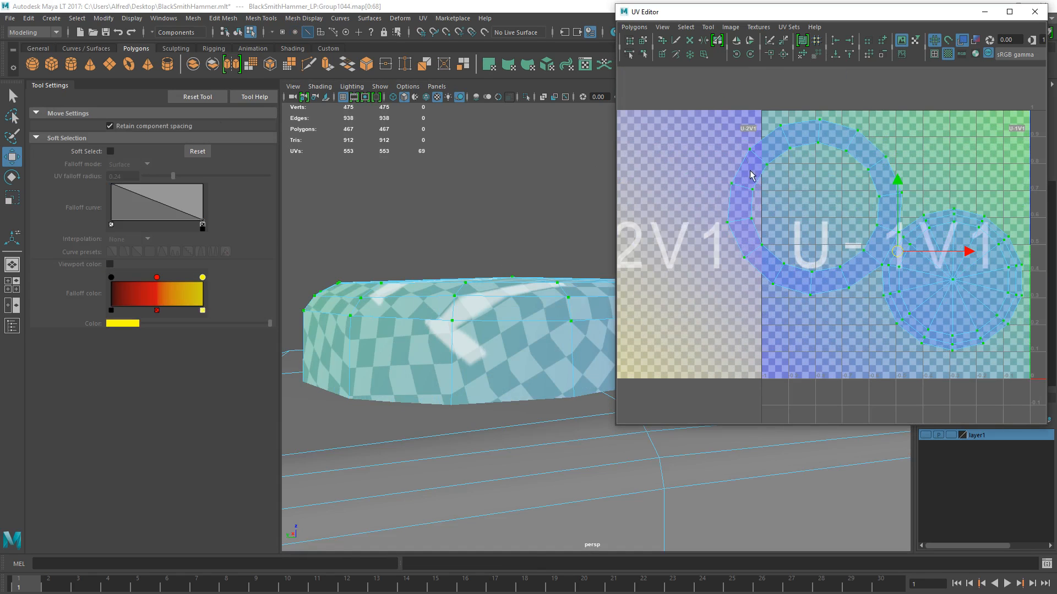
left_click(758, 157)
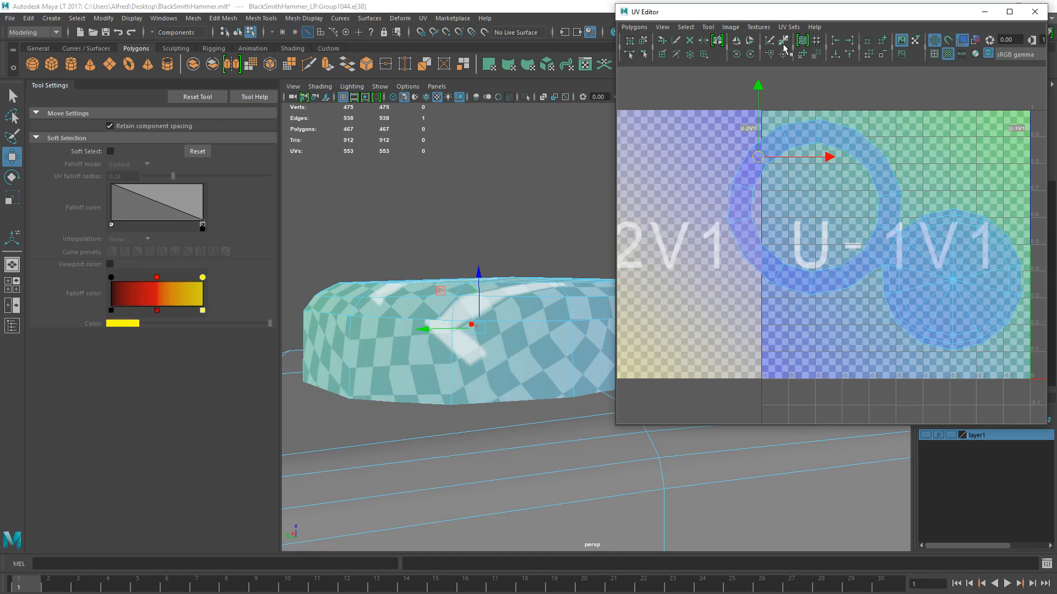
left_click_drag(934, 276, 862, 179)
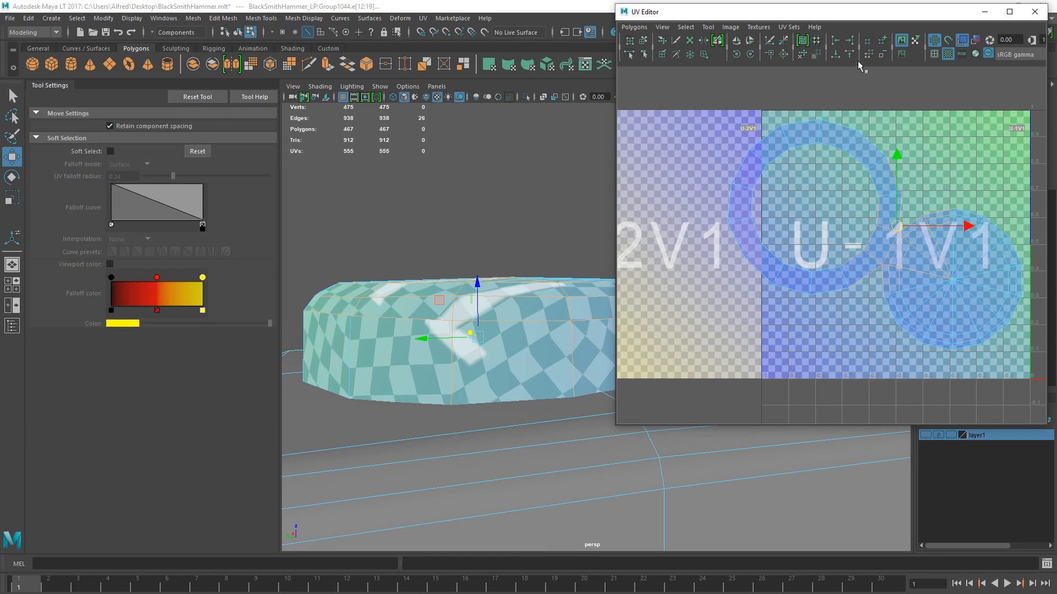
left_click(803, 55)
right_click_drag(793, 152, 854, 83, "ctrl")
left_click(800, 56)
scroll(855, 214, "down", 6)
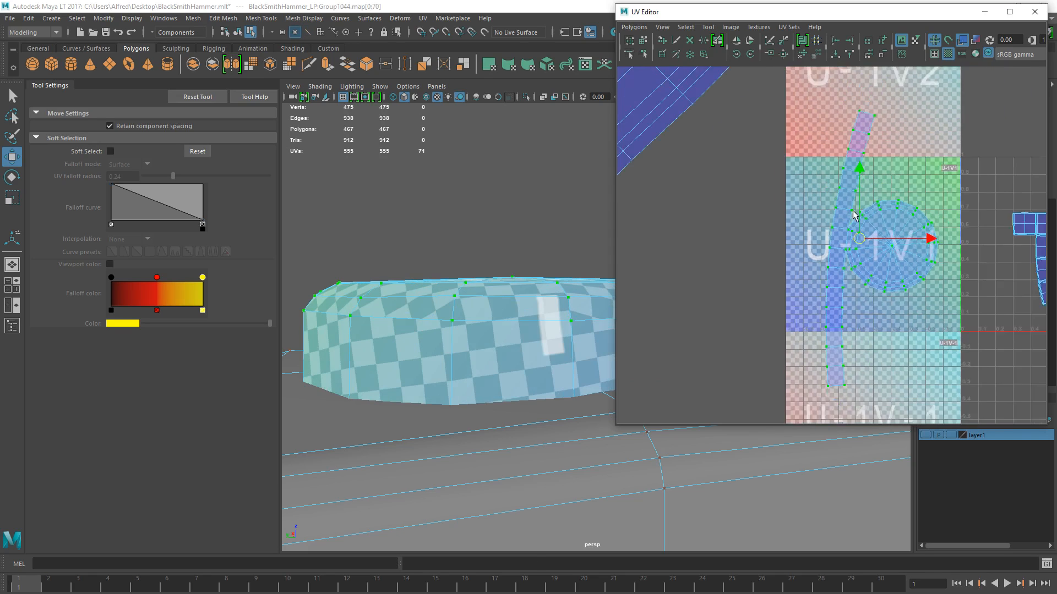
- Undo the ring shell's seam cut and the unfolding of the cap's disc and side-wall shells
left_click_drag(427, 323, 462, 302, "alt")
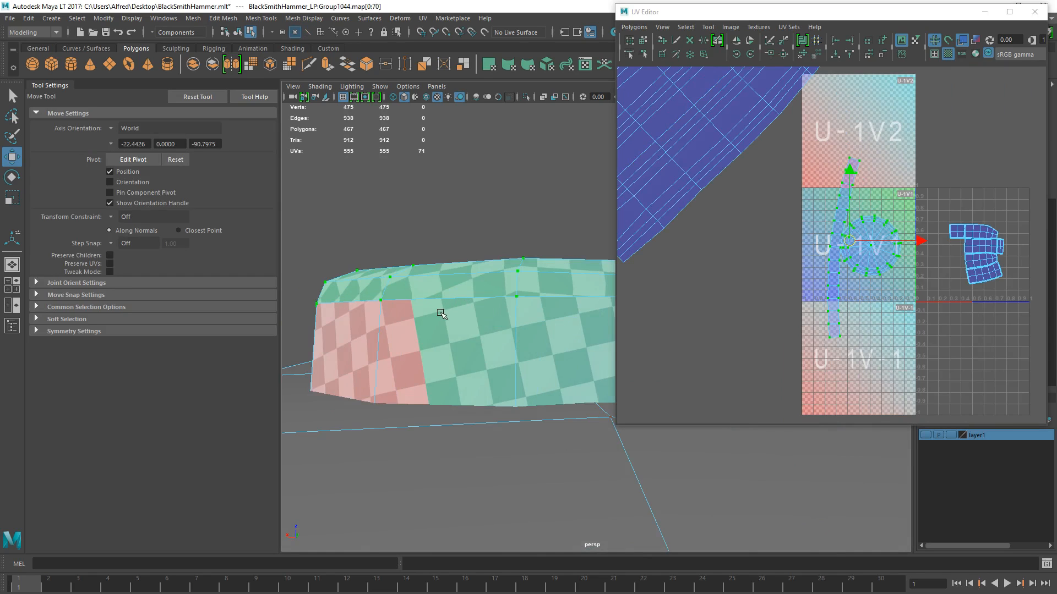
key("ctrl+z")
key("ctrl+z")
key("ctrl+z")
key("ctrl+z")
key("ctrl+z")
key("ctrl+z")
key("ctrl+z")
key("ctrl+z")
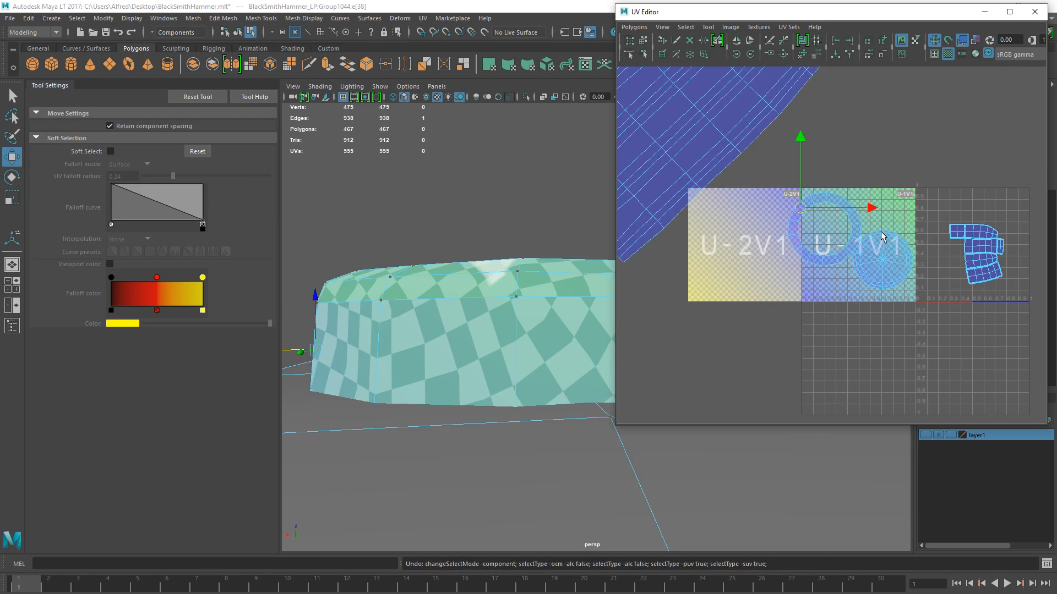
key("ctrl+z")
key("ctrl+z")
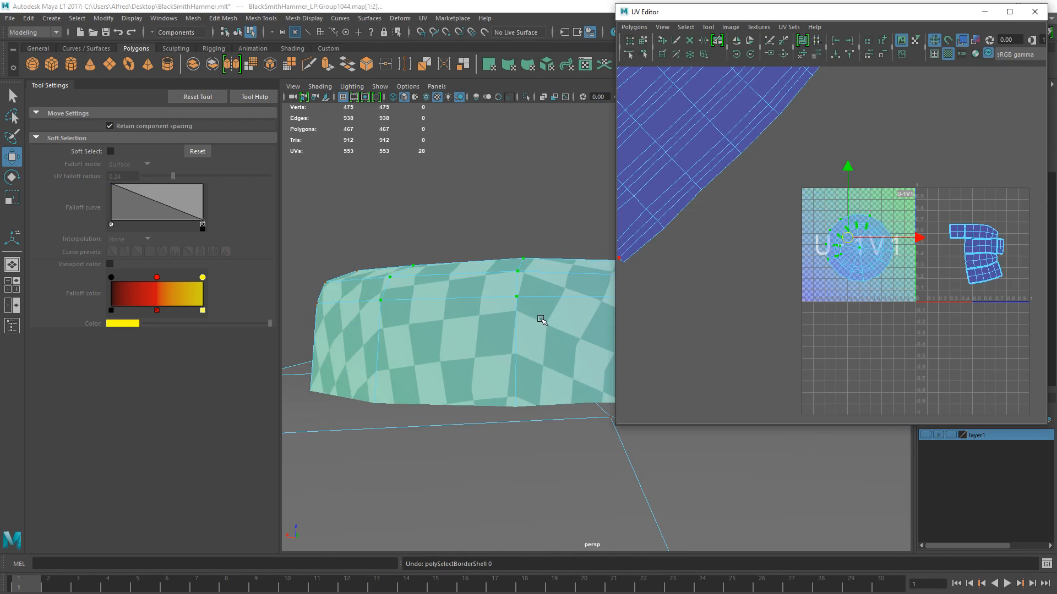
- Select the UVs of the cap's round shell in the UV layout
scroll(901, 184, "down", 2)
left_click_drag(794, 211, 883, 285)
right_click_drag(478, 330, 478, 377)
right_click_drag(831, 204, 866, 204)
left_click_drag(818, 212, 880, 289)
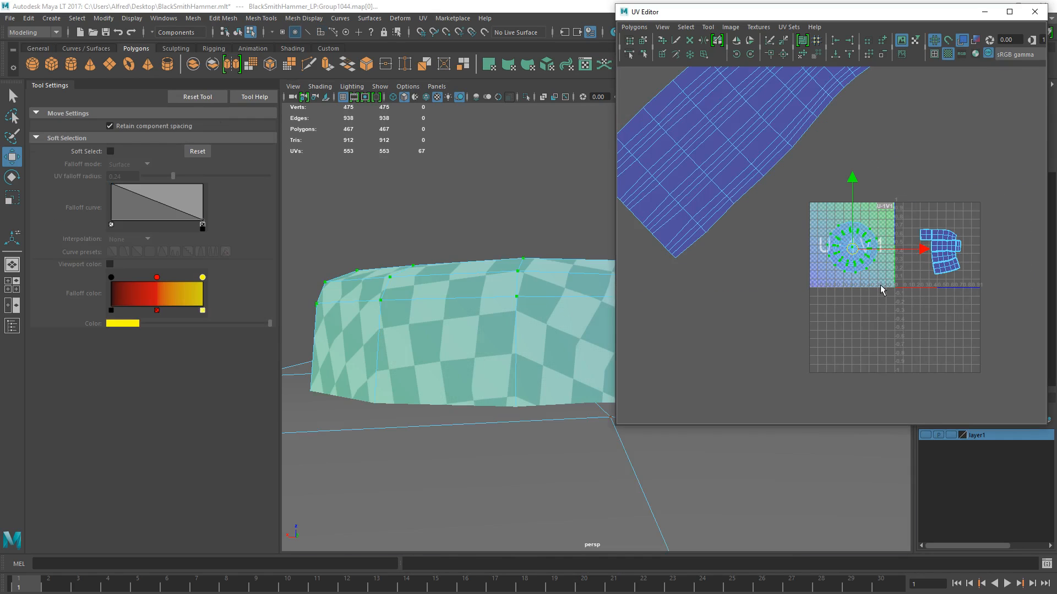
left_click_drag(846, 209, 889, 242)
- Clear the UV selection and compare the checker pattern across the cap, head and handle
scroll(889, 242, "down", 3)
left_click(891, 196)
middle_click_drag(891, 196, 859, 207, "alt")
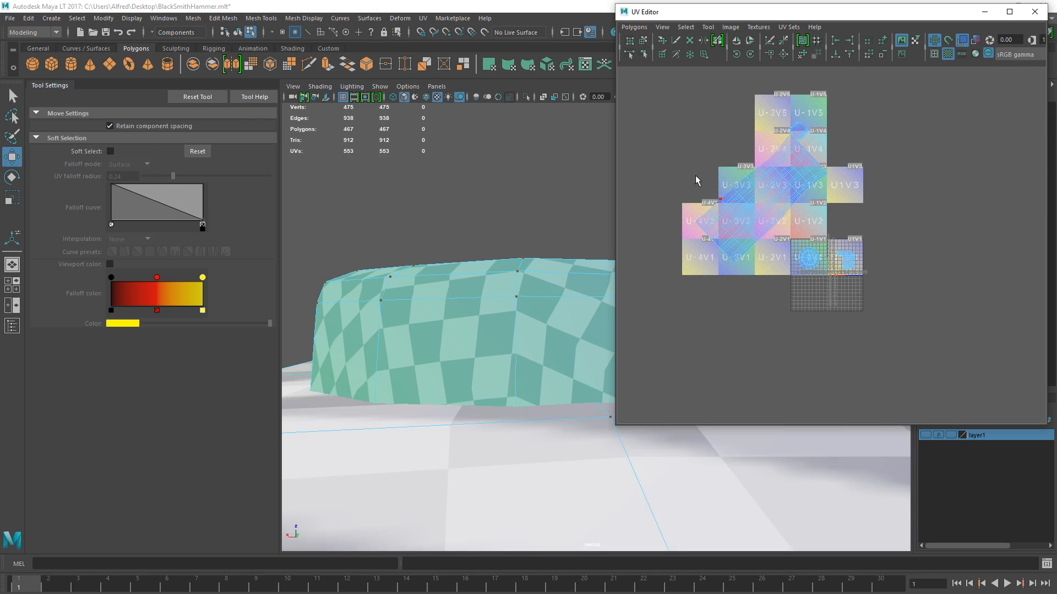
scroll(722, 268, "down", 3)
scroll(573, 306, "down", 10)
left_click_drag(573, 306, 452, 376, "alt")
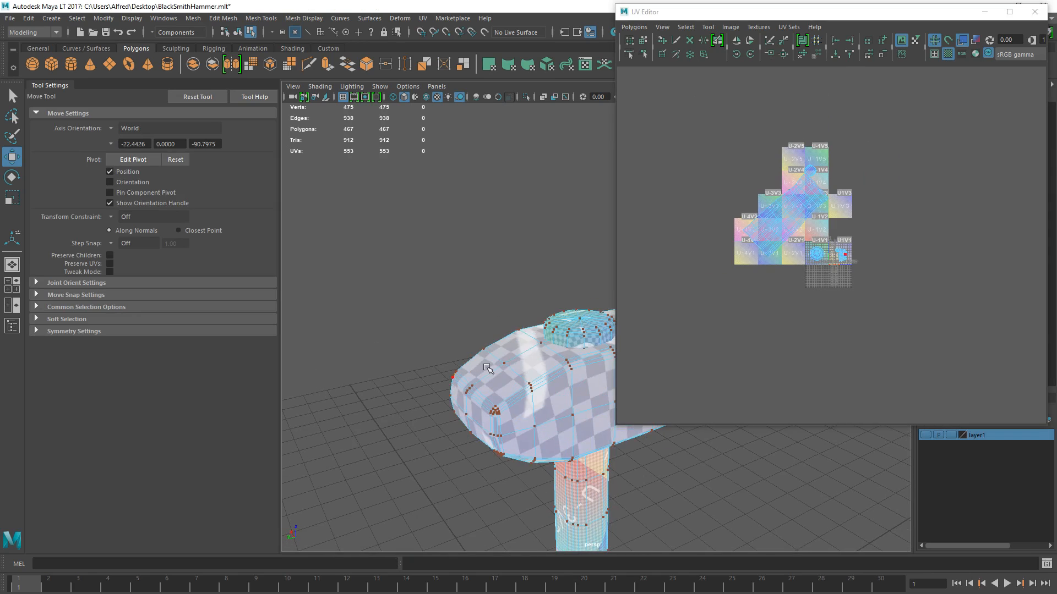
left_click_drag(542, 344, 503, 266, "alt")
scroll(512, 256, "up", 5)
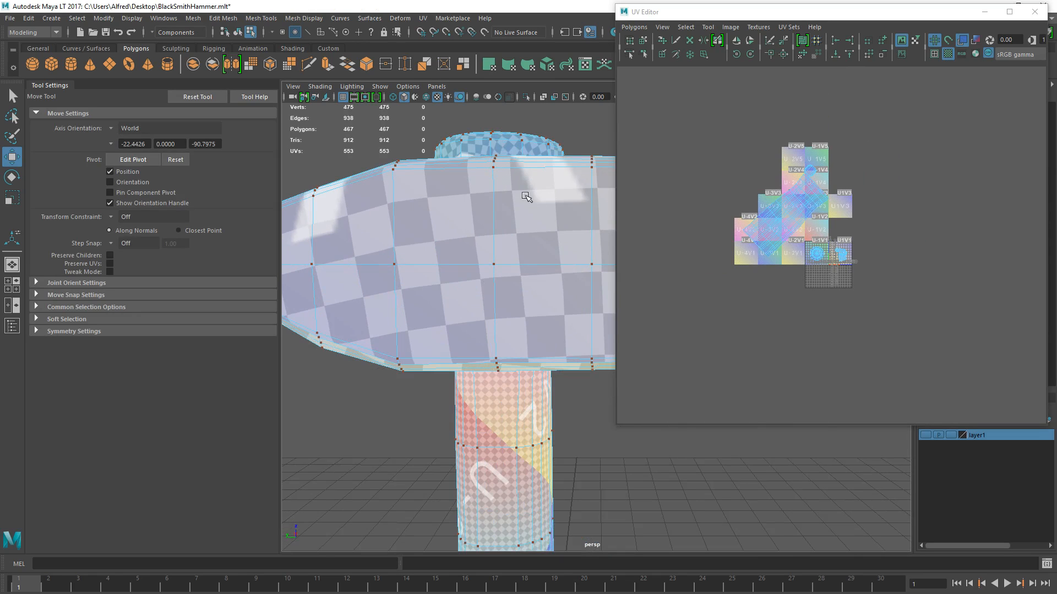
- Select all of the hammer's UVs in the UV layout
left_click_drag(487, 128, 486, 153, "alt")
middle_click_drag(505, 438, 495, 191, "alt")
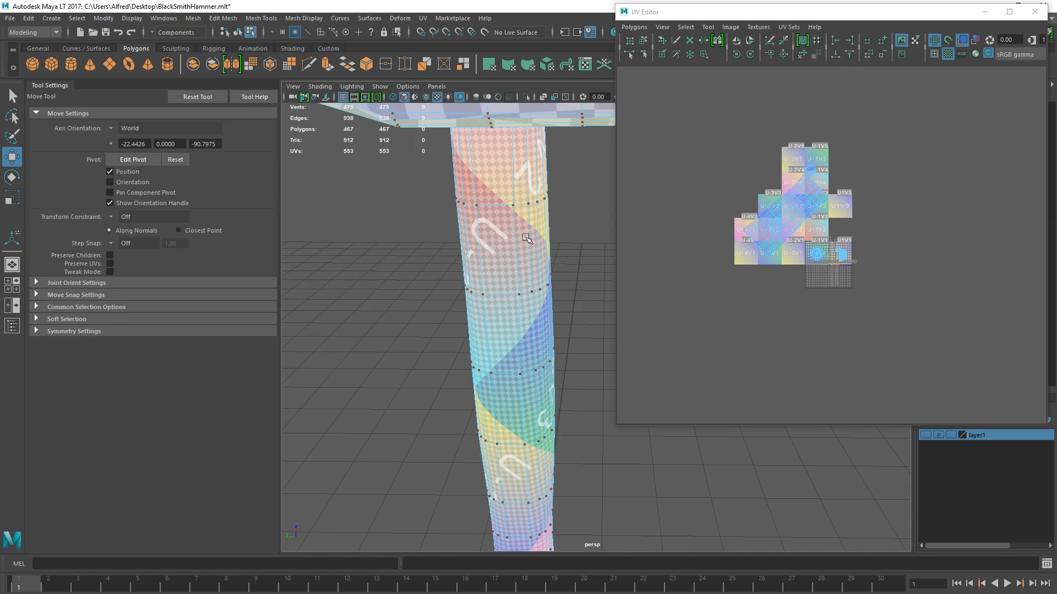
scroll(831, 223, "down", 1)
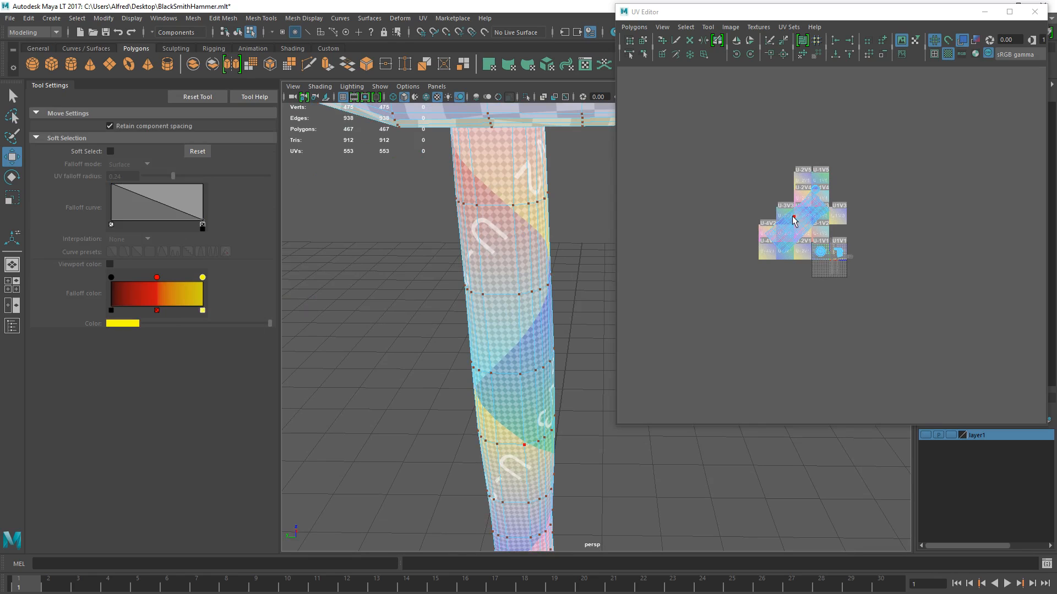
left_click_drag(725, 148, 883, 300)
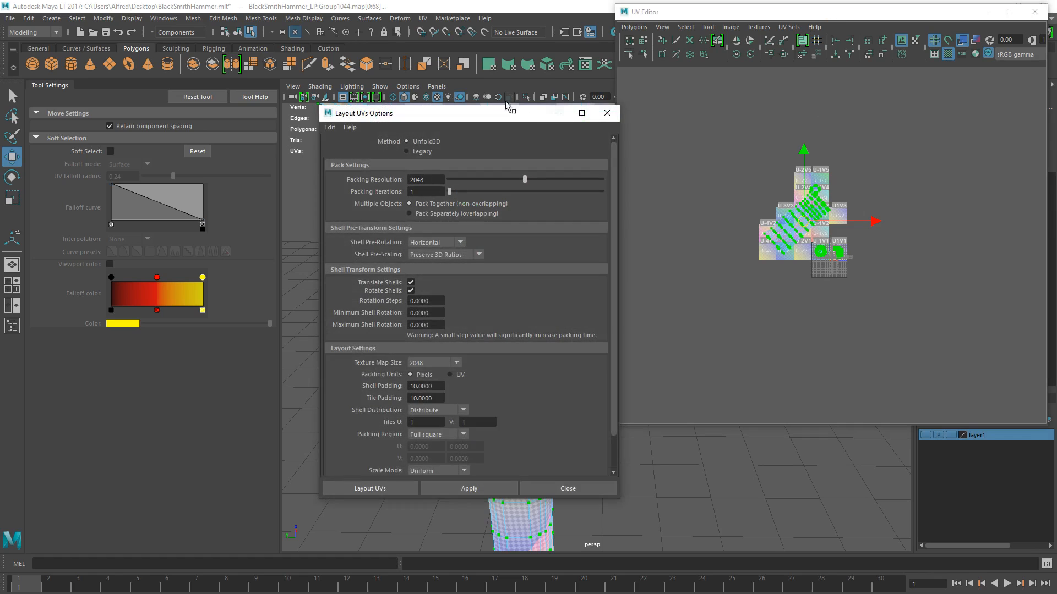
- Lay out the selected UV shells with Unfold3D, Horizontal shell pre-rotation and Preserve 3D Ratios pre-scaling
left_click_drag(507, 119, 559, 62)
left_click(510, 187)
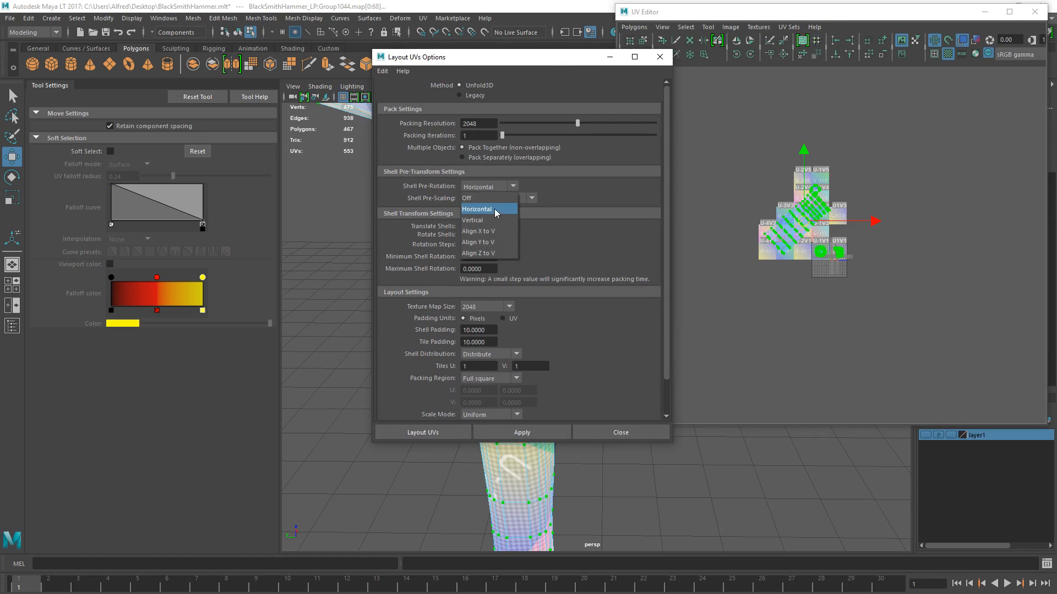
left_click(494, 209)
left_click(509, 201)
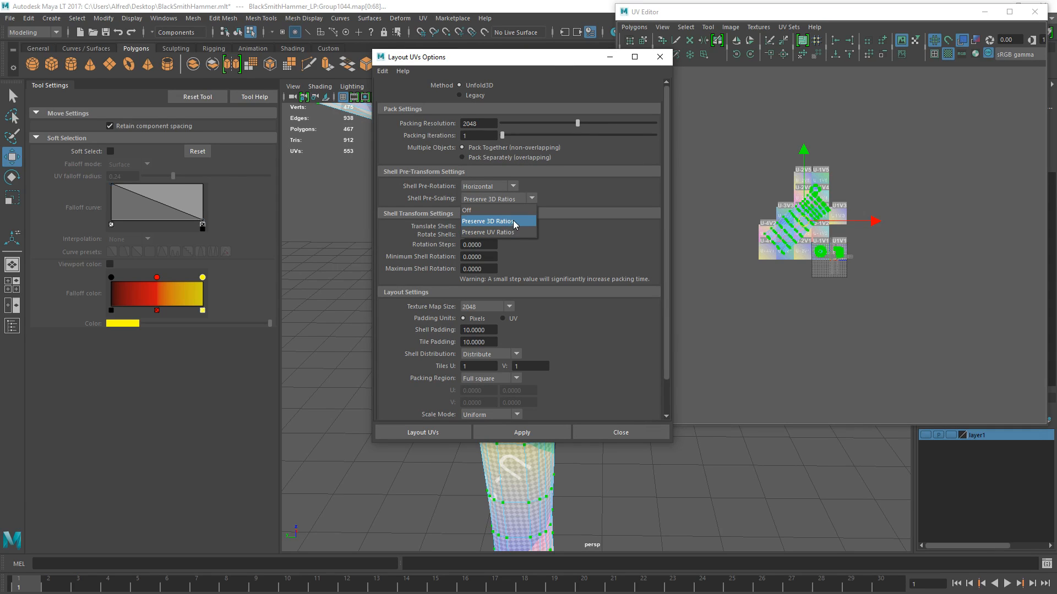
left_click(515, 224)
left_click_drag(486, 127, 439, 132)
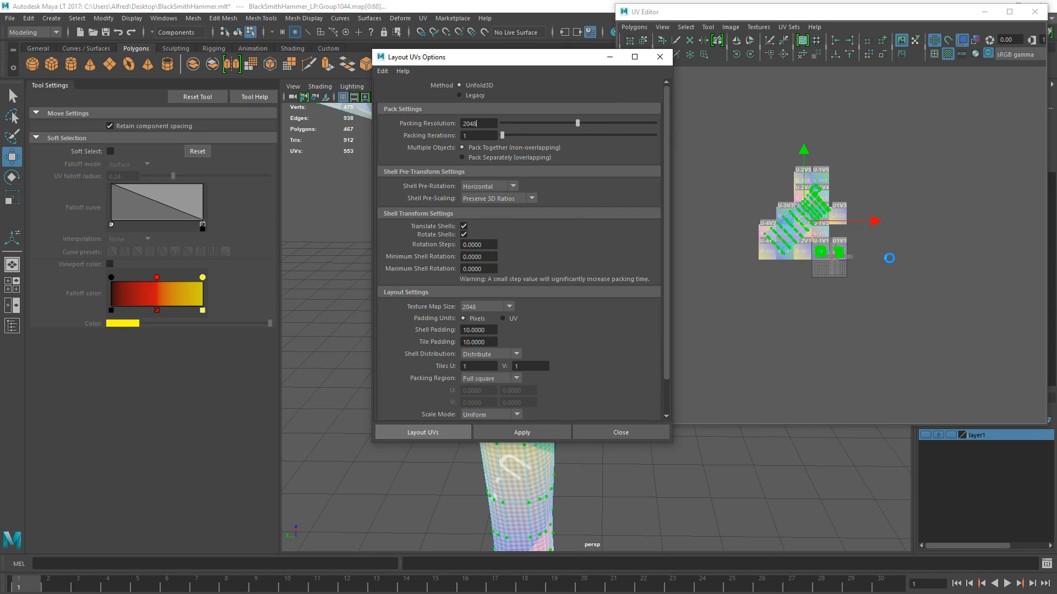
scroll(890, 258, "up", 13)
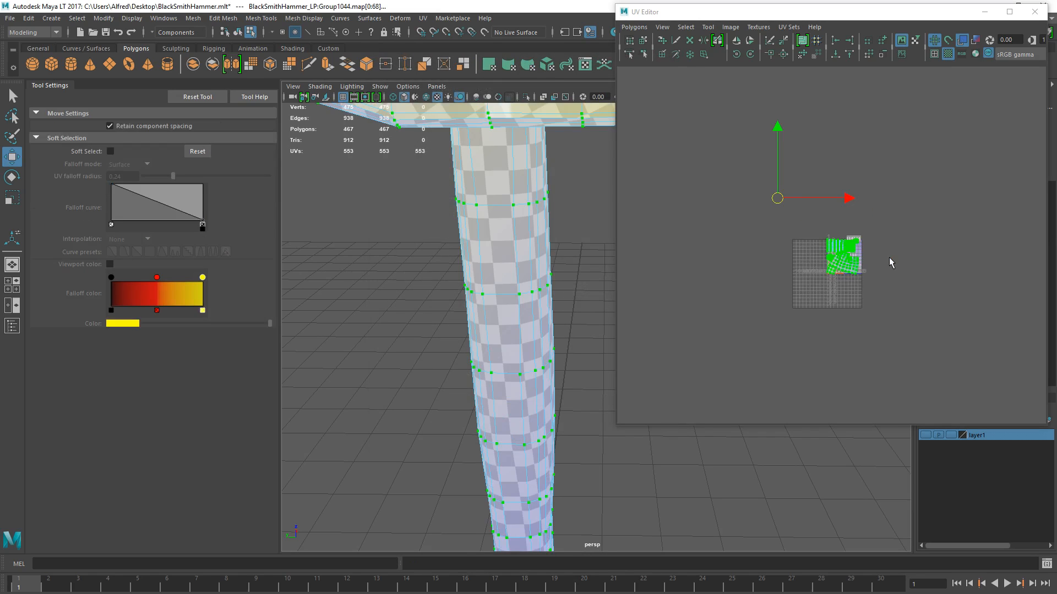
scroll(886, 313, "up", 5)
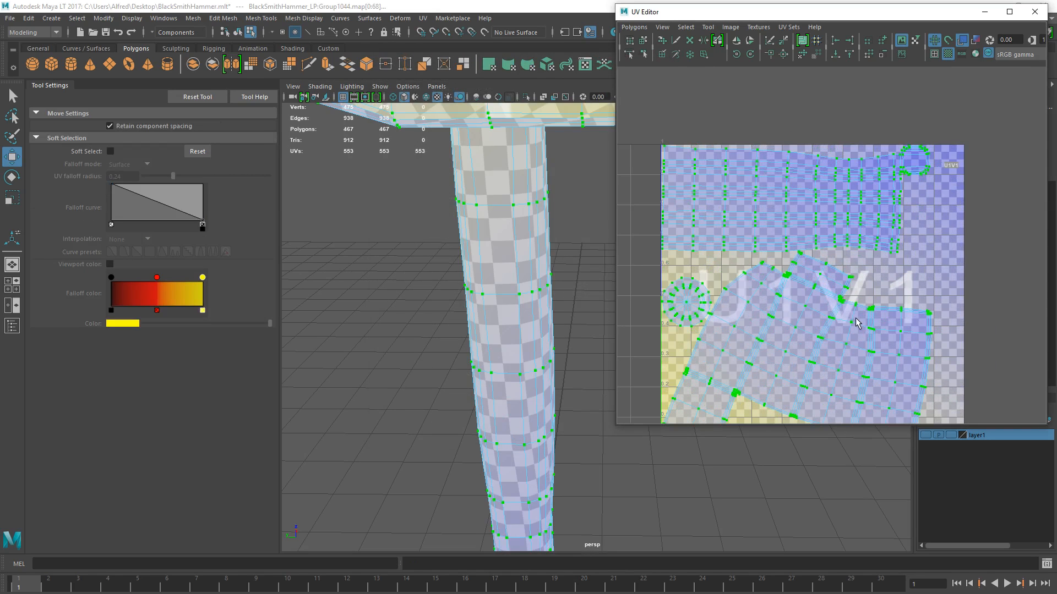
right_click_drag(567, 310, 502, 319, "alt")
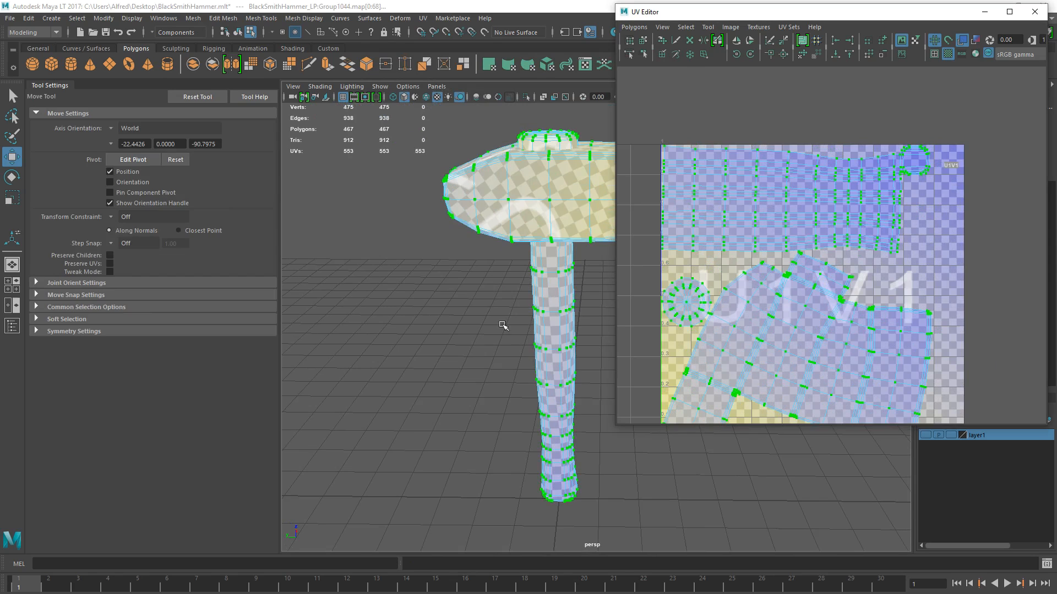
middle_click_drag(802, 289, 781, 248, "alt")
left_click_drag(847, 255, 943, 254)
key("ctrl+z")
key("ctrl+z")
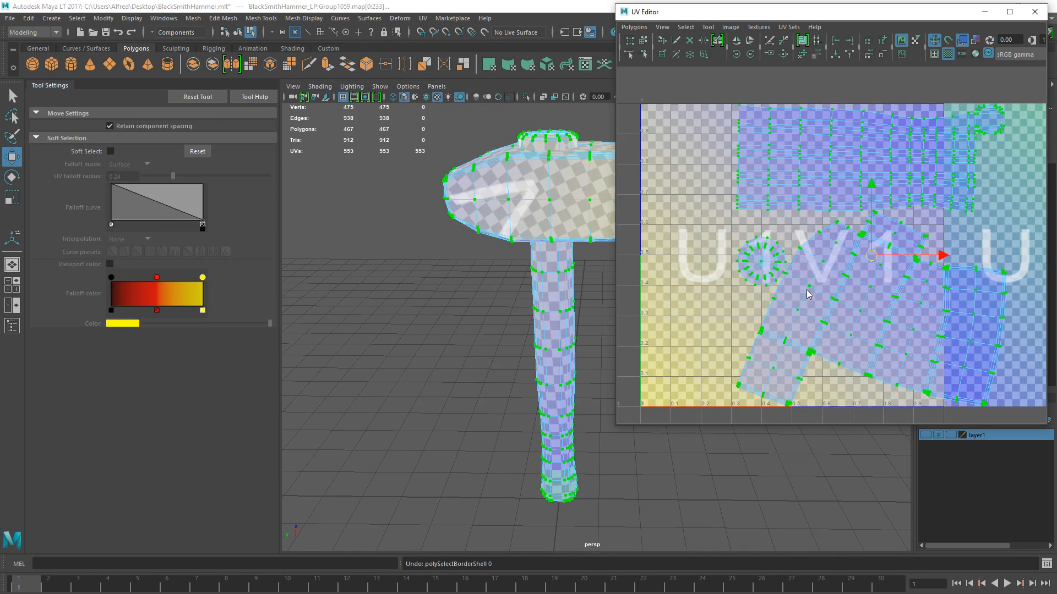
- Rotate the hammer head's UV shell until it stands upright and move it up into the U1V1 tile
left_click(854, 314)
right_click_drag(855, 314, 831, 283, "ctrl")
key("e")
left_click_drag(823, 260, 802, 243)
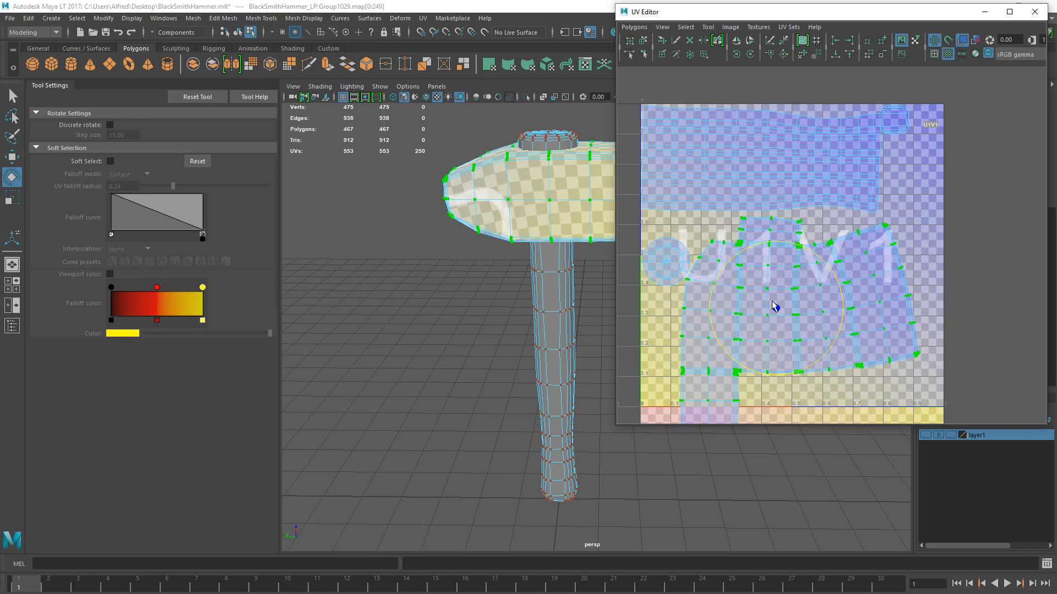
key("w")
middle_click_drag(820, 319, 821, 289)
- Select every shell in the UV layout and scale them down slightly together
scroll(794, 261, "down", 4)
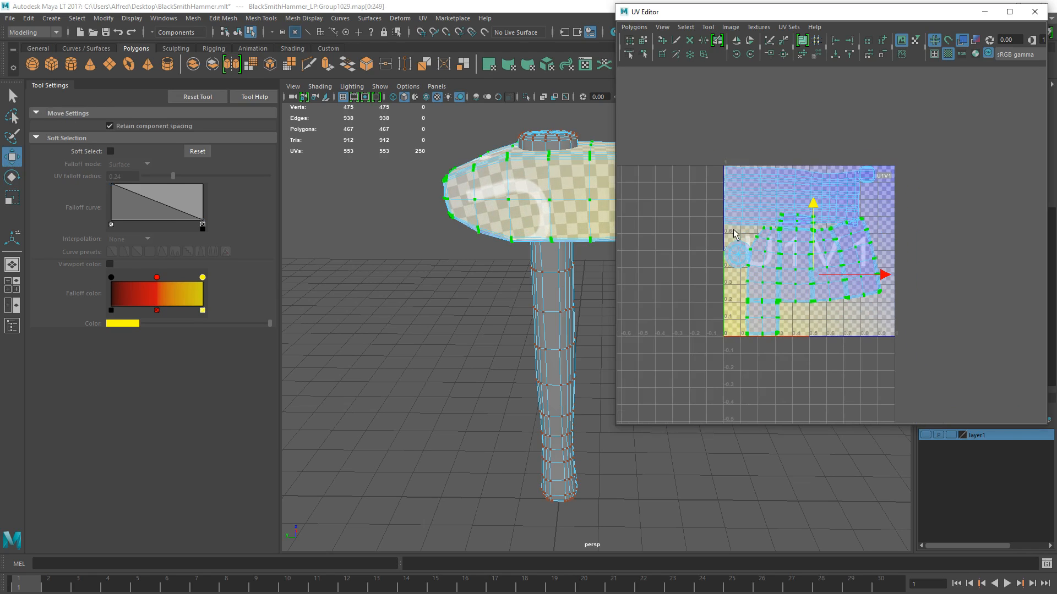
left_click_drag(686, 141, 908, 359)
scroll(810, 302, "up", 3)
key("r")
left_click_drag(785, 252, 780, 249)
key("w")
- Select the hammer head's shell and shift it within the tile, away from the handle shell
left_click_drag(730, 284, 856, 362)
right_click_drag(794, 311, 788, 310, "ctrl")
left_click_drag(792, 290, 798, 303)
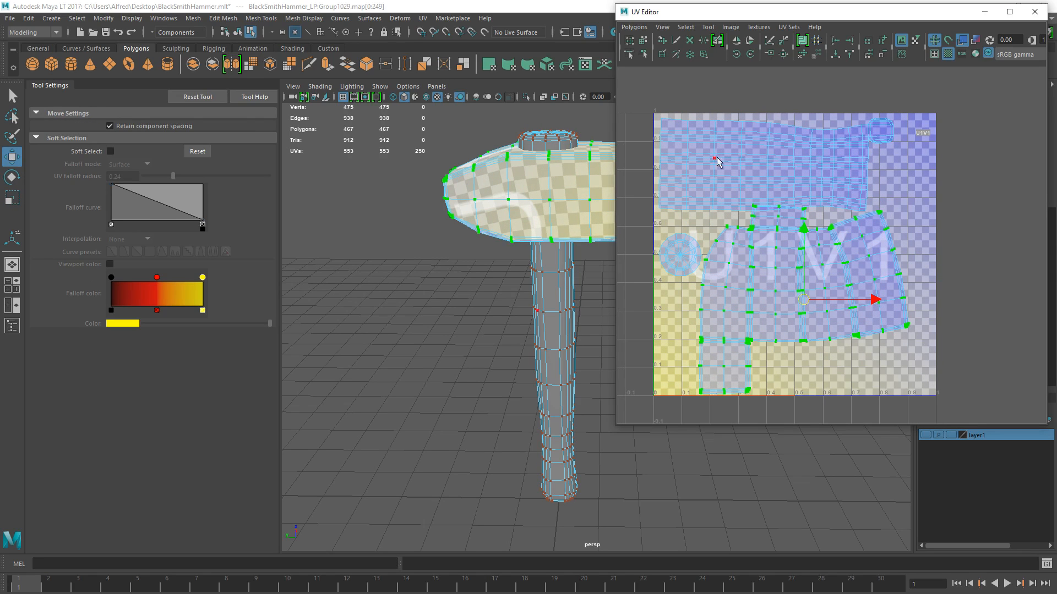
- Select the handle and cap shells along with the head and shrink them slightly to widen the tile margins
double_click(716, 159, "shift")
key("r")
double_click(692, 255, "shift")
key("e")
key("r")
left_click_drag(784, 255, 783, 253)
key("w")
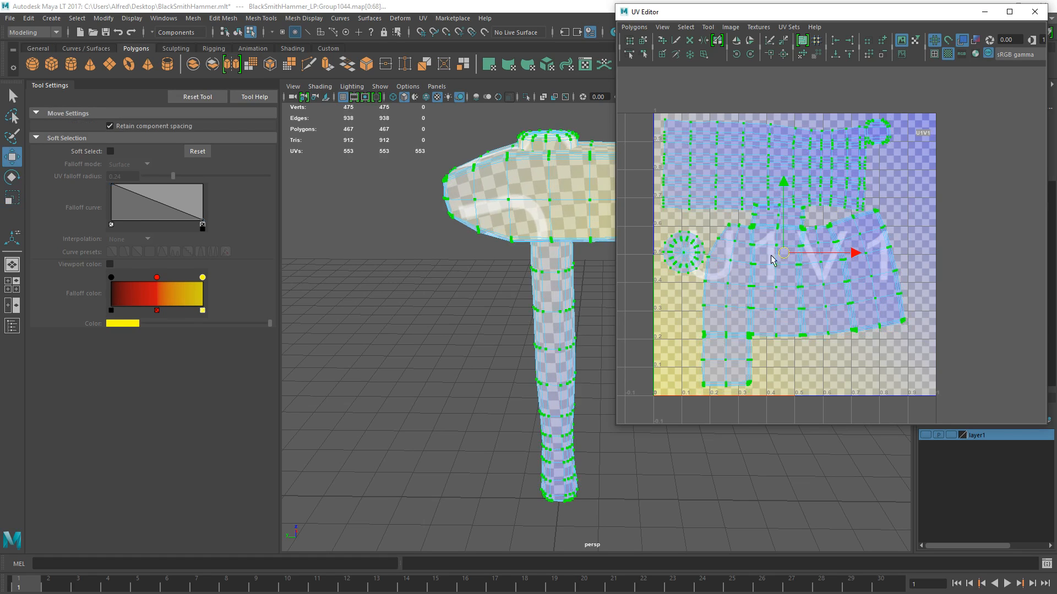
- Reselect the head's UV shell, move it slightly down to clear the handle shell, and clear the selection
double_click(825, 298)
left_click_drag(794, 296, 809, 306)
scroll(809, 306, "up", 8)
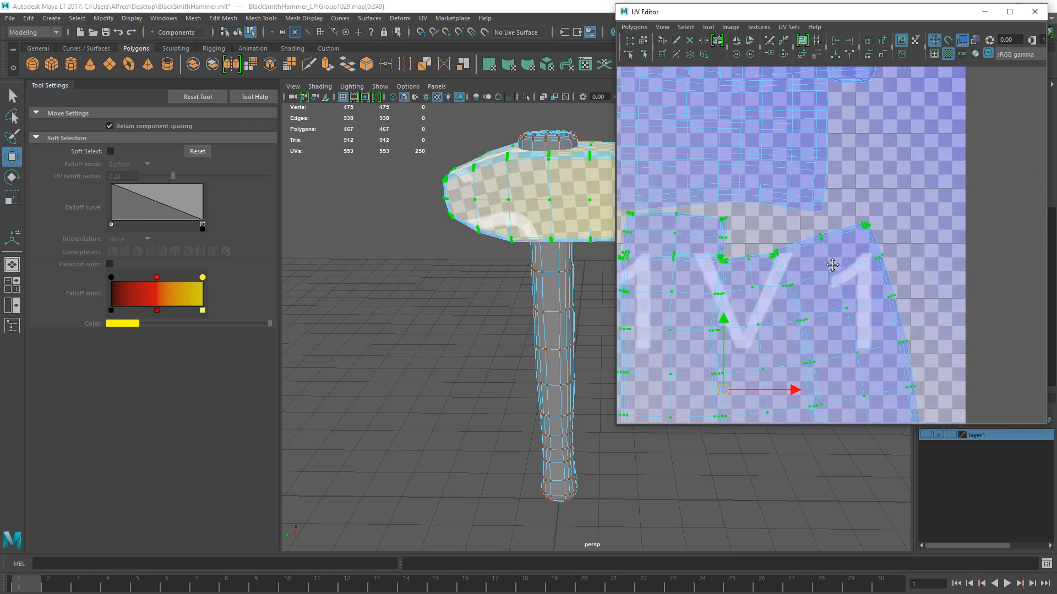
middle_click_drag(694, 281, 823, 268, "alt")
left_click(898, 256)
- Turn off the checker map on the hammer and its UV layout
scroll(890, 289, "down", 6)
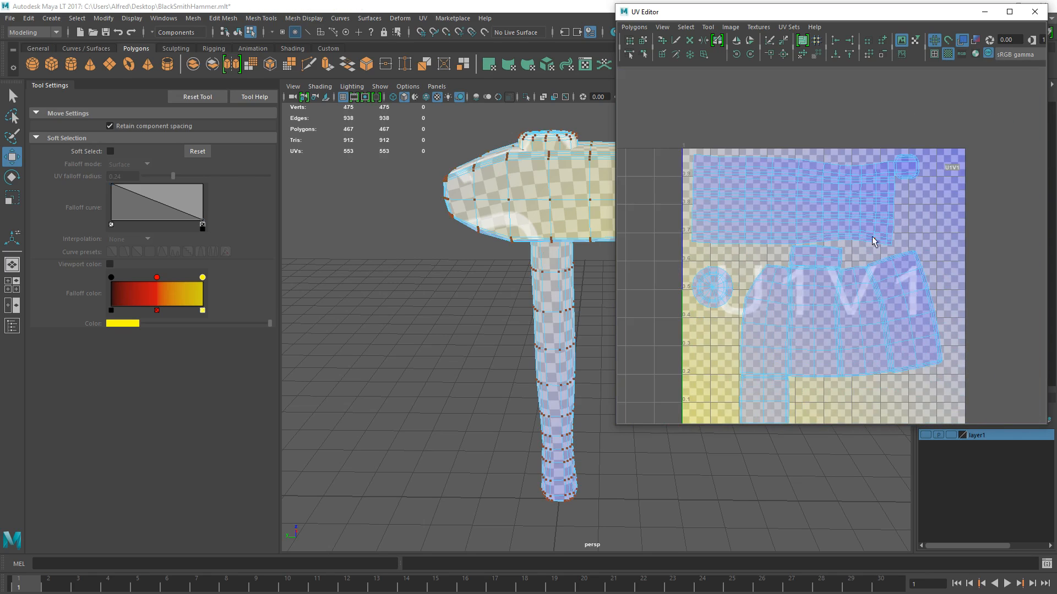
scroll(833, 249, "down", 2)
left_click_drag(513, 270, 519, 235, "alt")
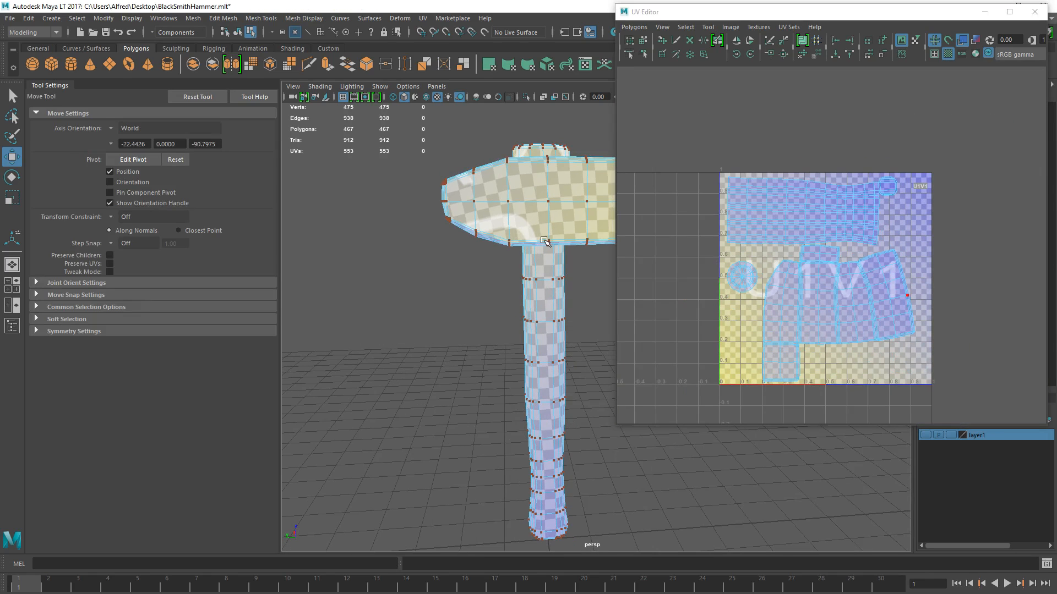
left_click(945, 57)
- Select all the hammer's mesh parts, combine them into one object and select the combined hammer
right_click_drag(499, 194, 600, 158)
scroll(483, 249, "down", 6)
left_click_drag(483, 250, 786, 562)
scroll(517, 380, "up", 4)
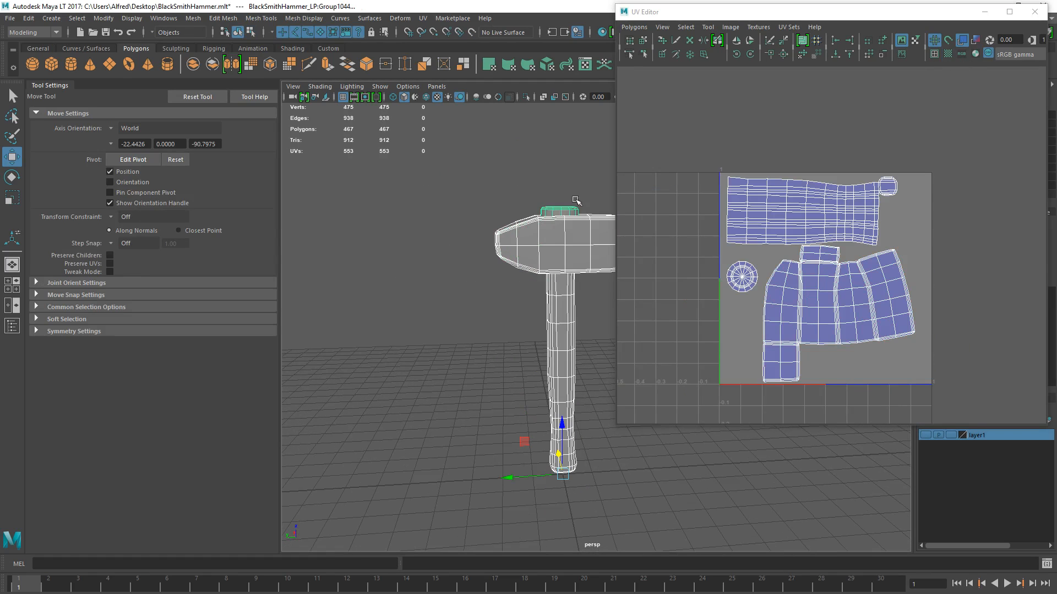
left_click(193, 18)
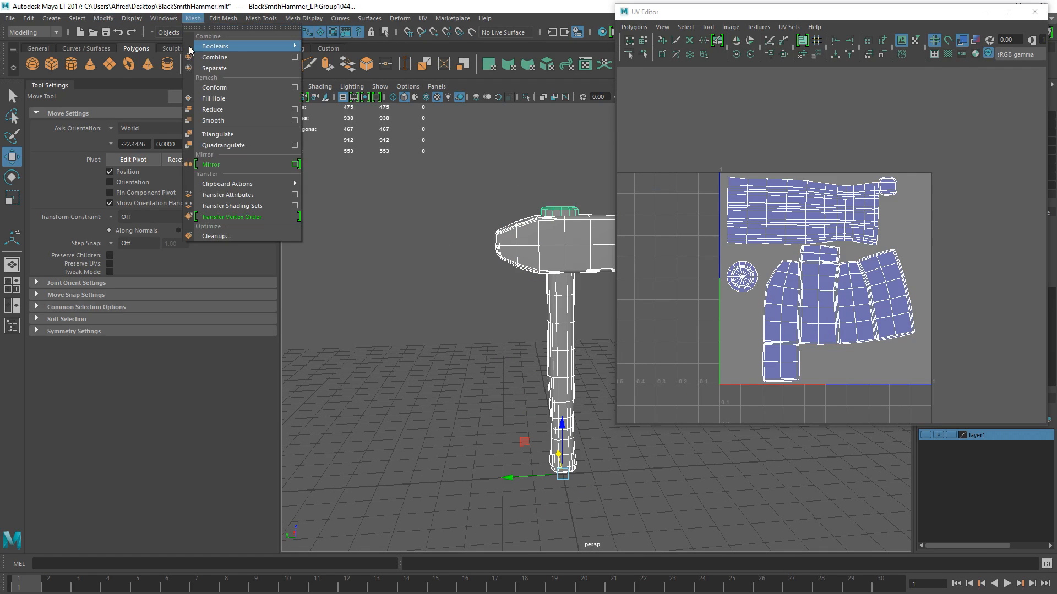
left_click(221, 59)
left_click(453, 238)
left_click(565, 245)
- Export the selected hammer as OBJ to the Meshes folder, replacing BlackSmithHammer_LP.OBJ
left_click(29, 18)
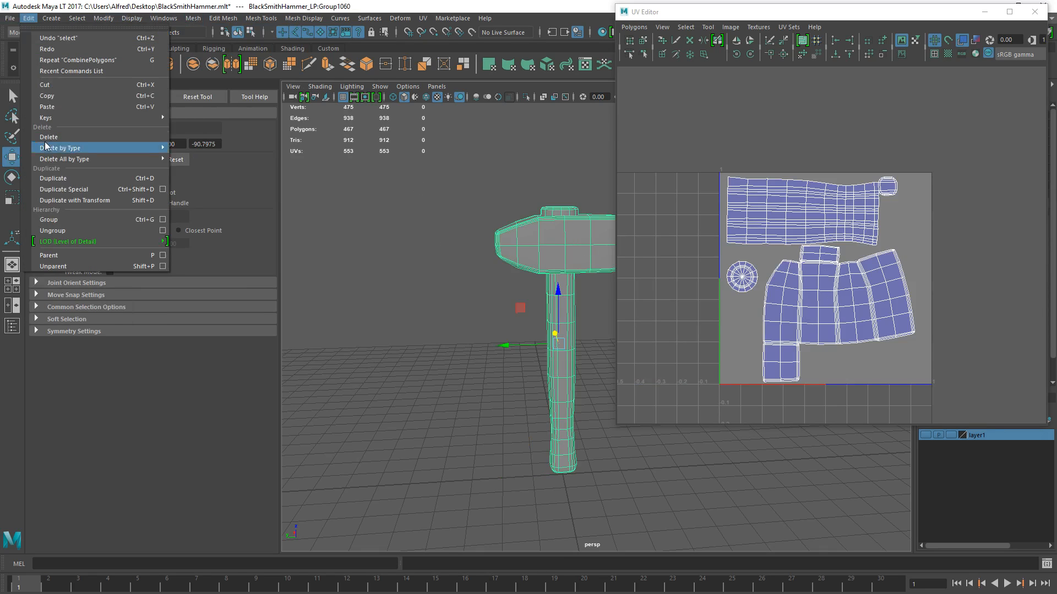
left_click(10, 18)
left_click(35, 151)
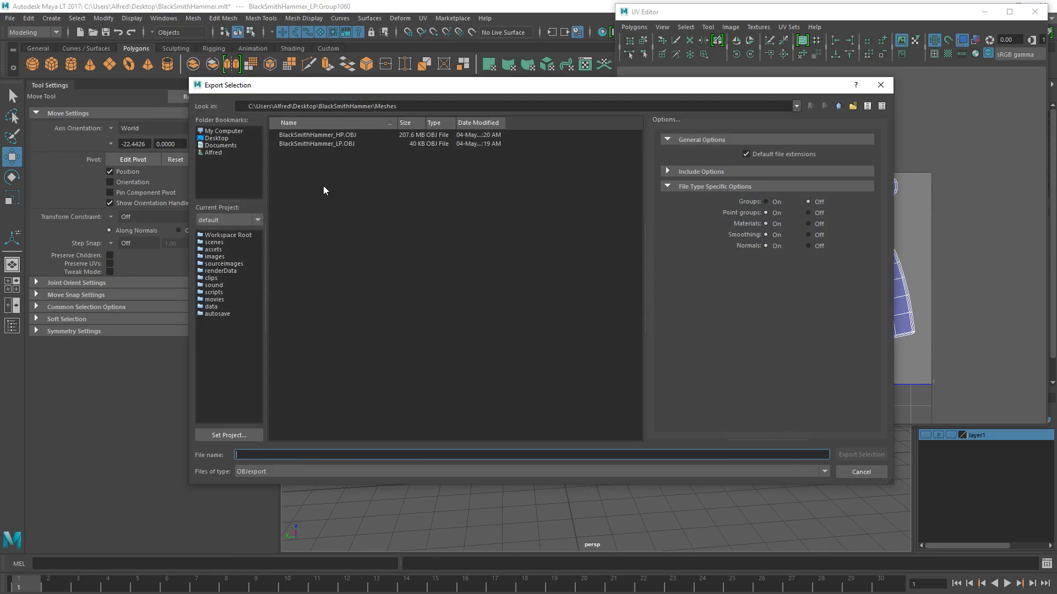
double_click(350, 145)
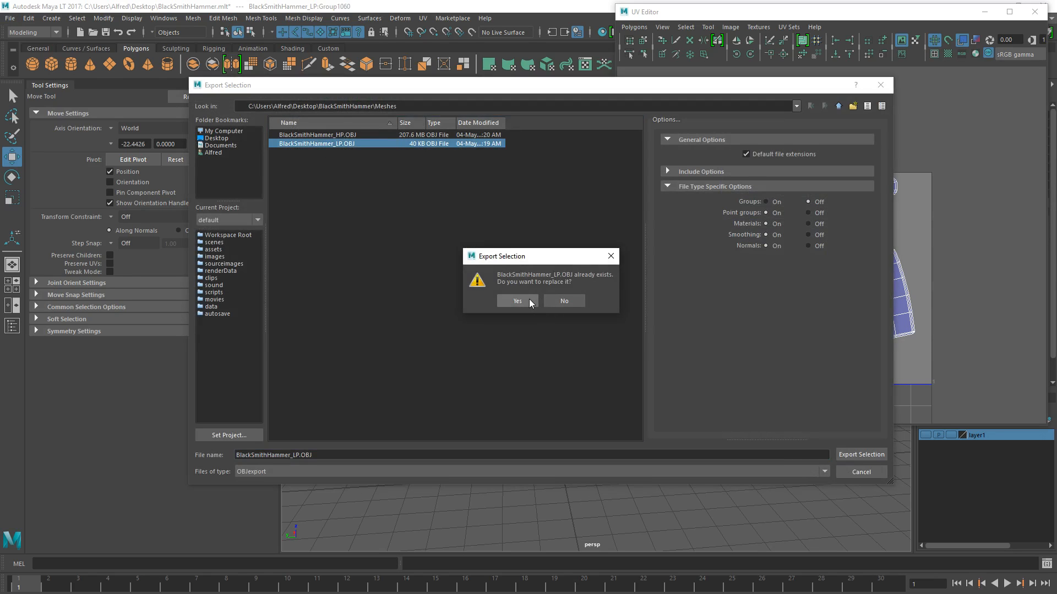
left_click(517, 302)
- Export the selected hammer as FBX to the Meshes folder under the name BlackSmithHammer_LP.fbx
left_click(10, 18)
left_click(35, 152)
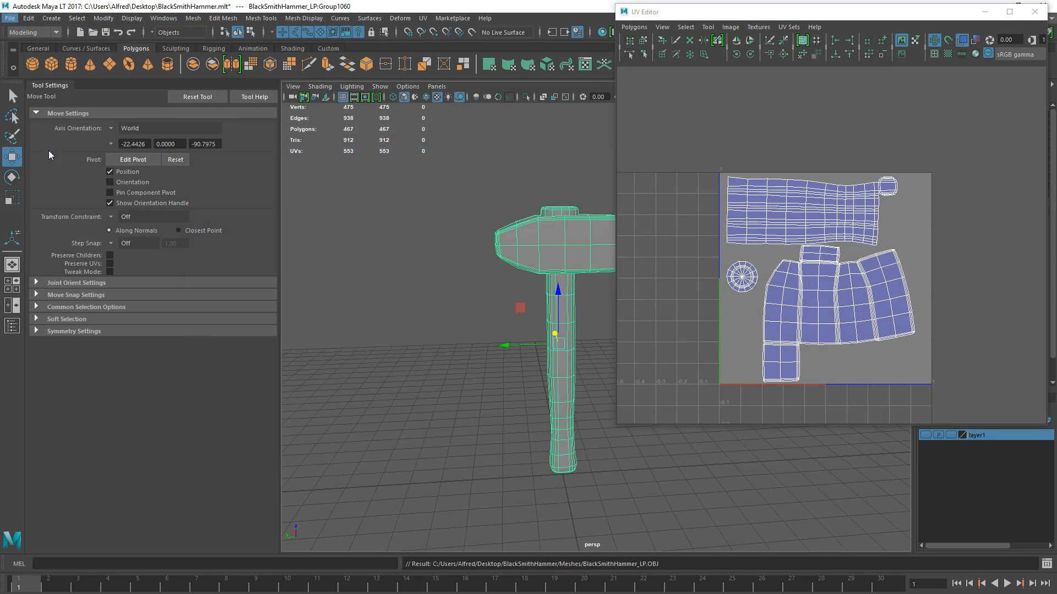
left_click(399, 472)
left_click(356, 495)
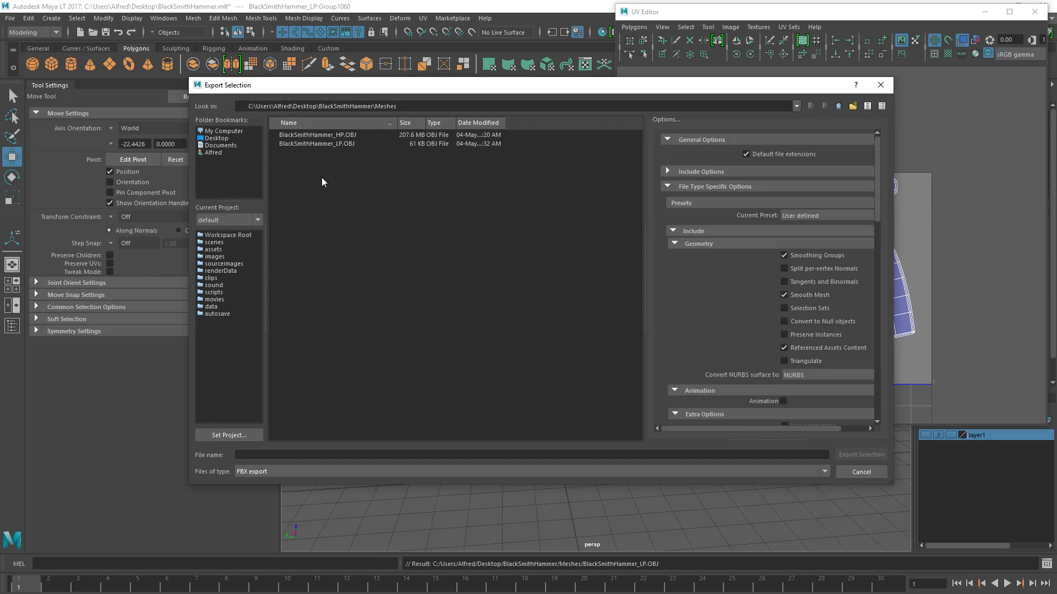
left_click(277, 472)
left_click(268, 483)
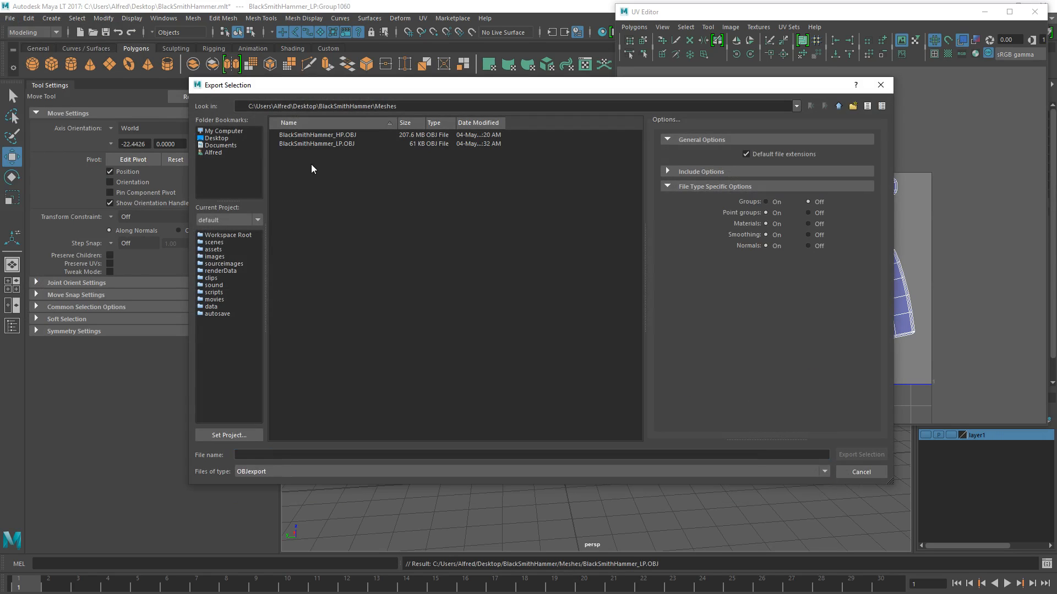
left_click(325, 144)
left_click(273, 472)
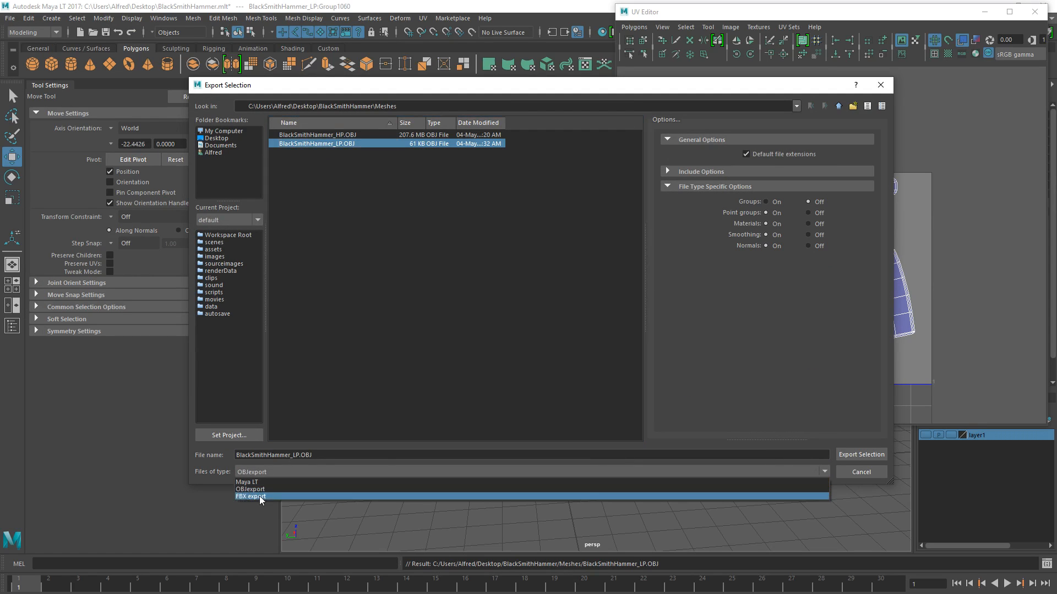
left_click(259, 496)
left_click(353, 455)
double_click(353, 451)
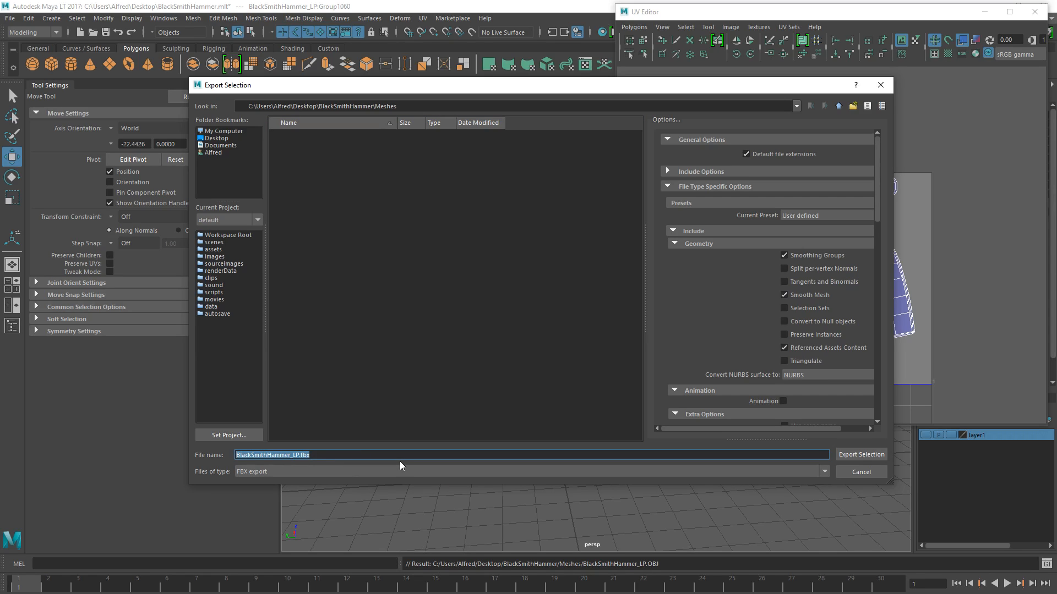
left_click(494, 413)
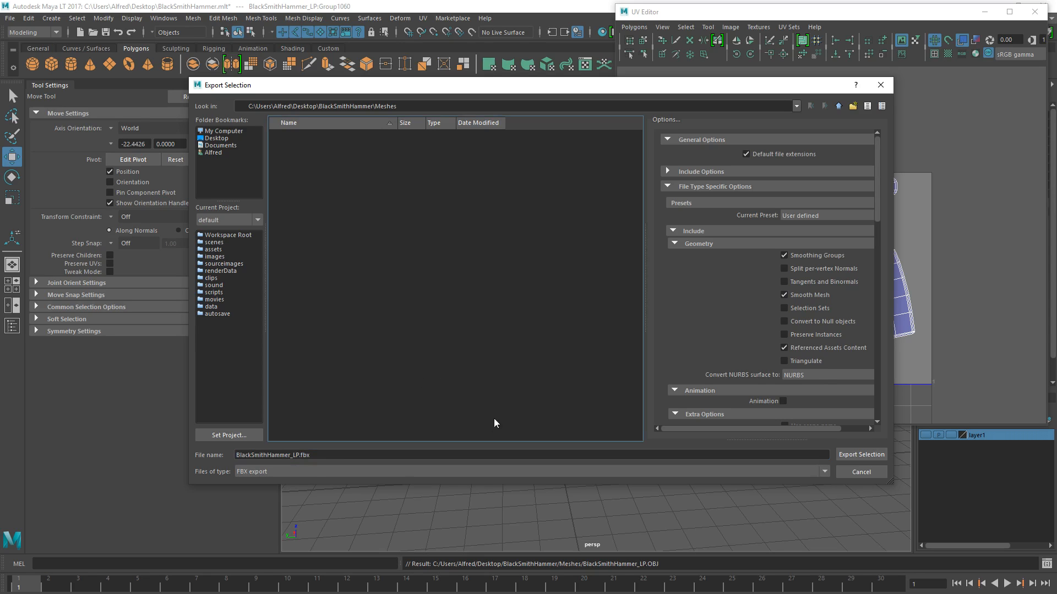
left_click(861, 454)
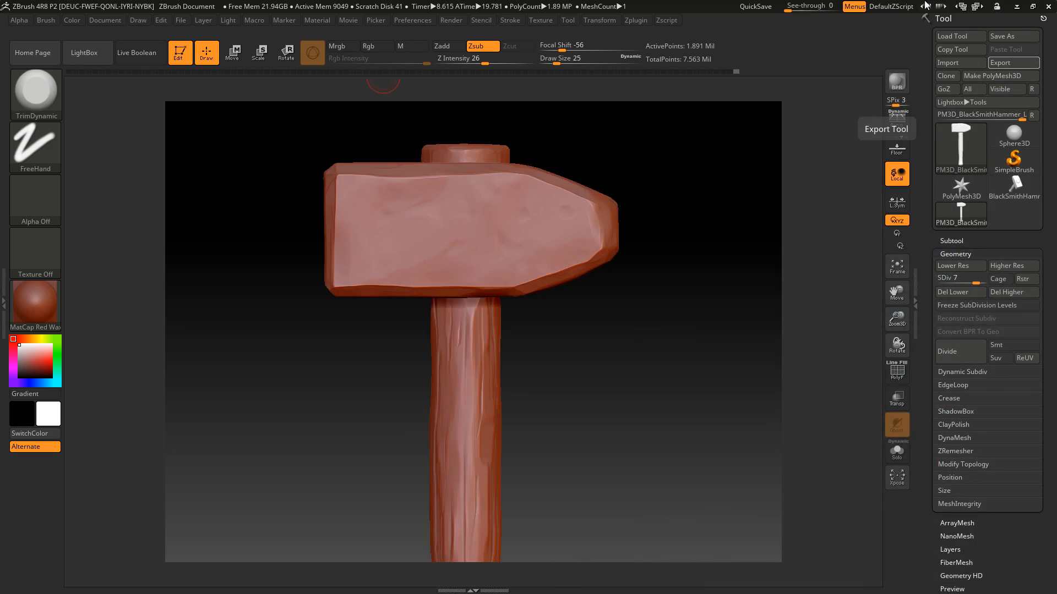
- Switch to ZBrush, start saving the project and create a folder named Zbrush inside the BlackSmithHammer folder
left_click_drag(632, 244, 578, 248)
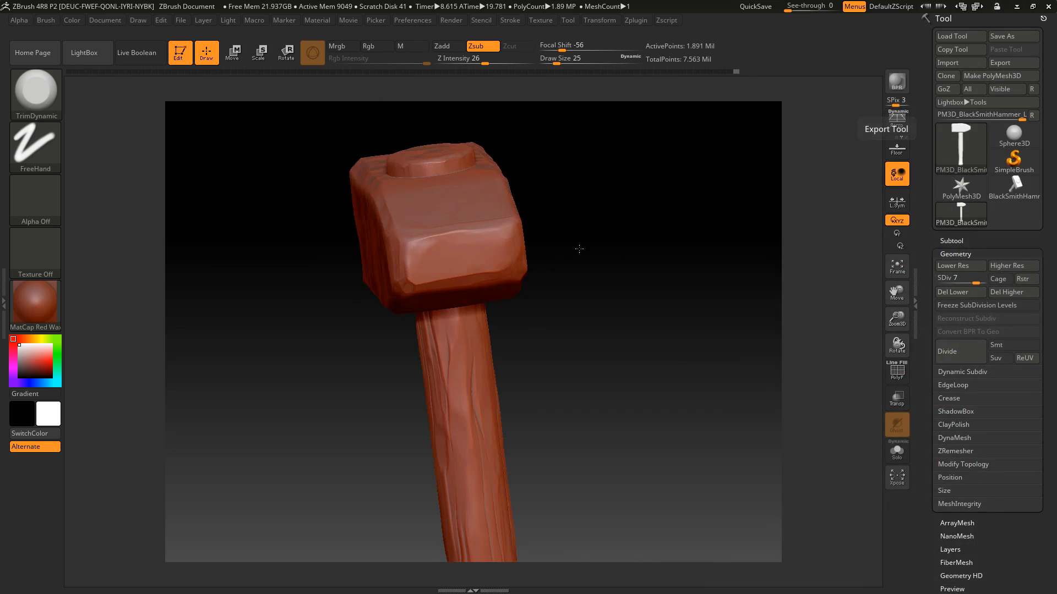
key("ctrl+s")
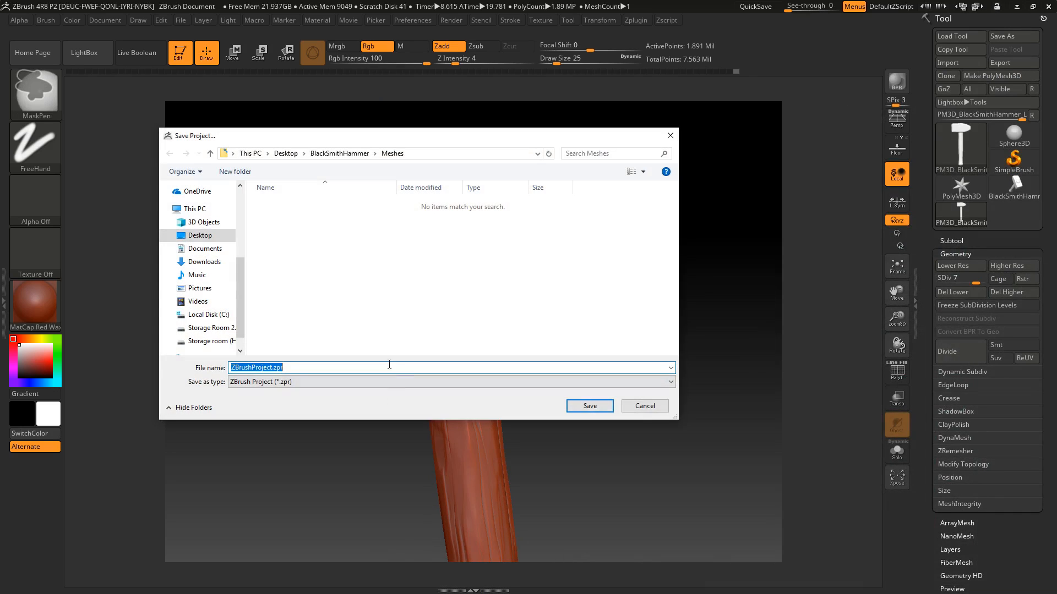
left_click(349, 153)
right_click(349, 272)
mouse_move(330, 399)
left_click(369, 400)
type("Zbrush")
key("Return")
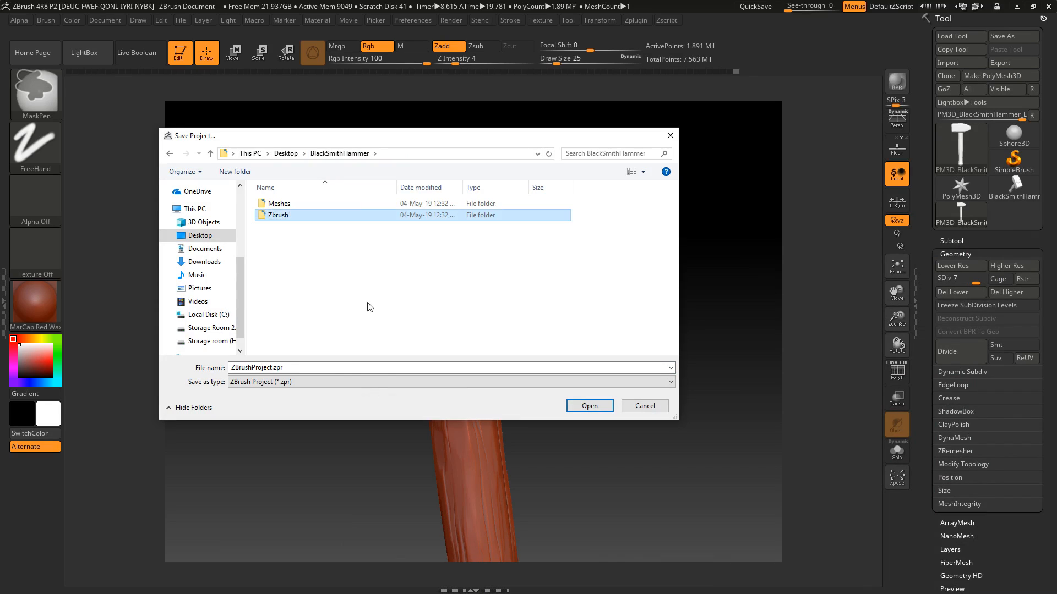
- Save the ZBrush project as BlackSmithHammer in the Zbrush folder
double_click(278, 216)
left_click(337, 367)
type("BlackSmith")
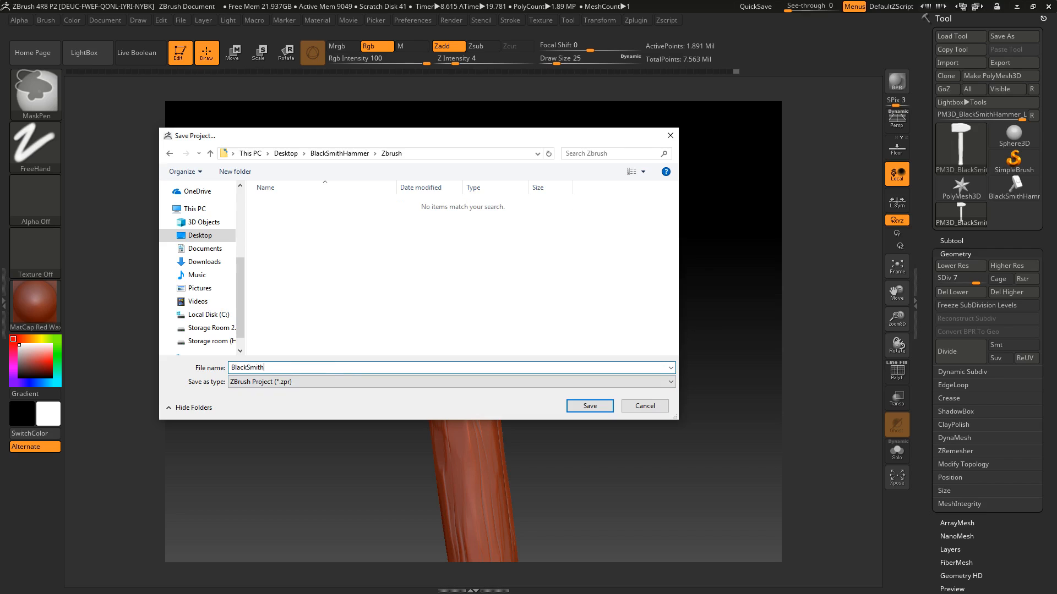
type("Hammer")
key("Return")
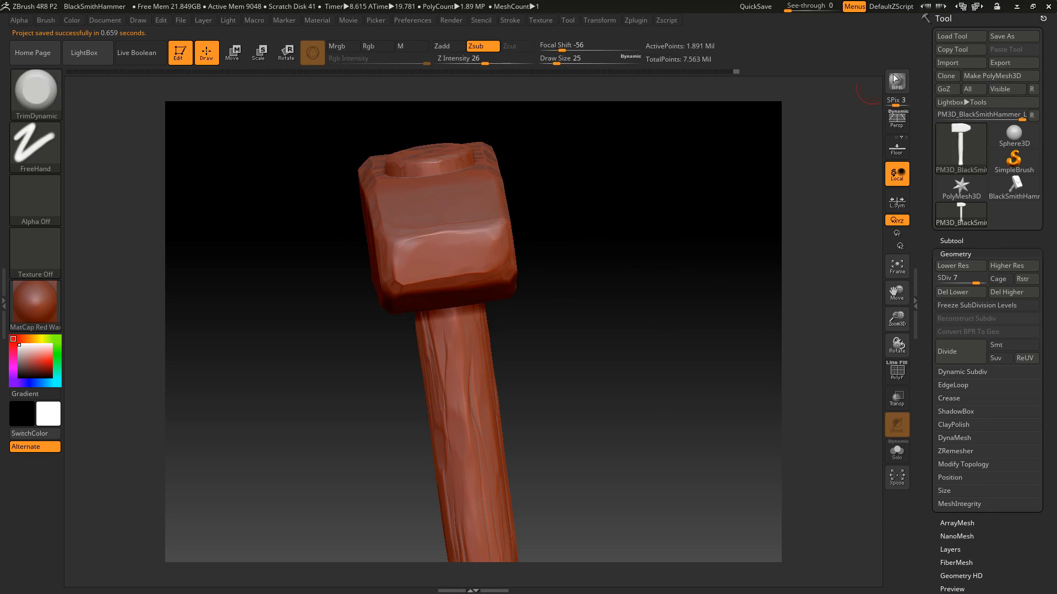
- Close ZBrush, saving the project over the existing BlackSmithHammer.ZPR
left_click(1047, 6)
left_click(495, 339)
double_click(349, 204)
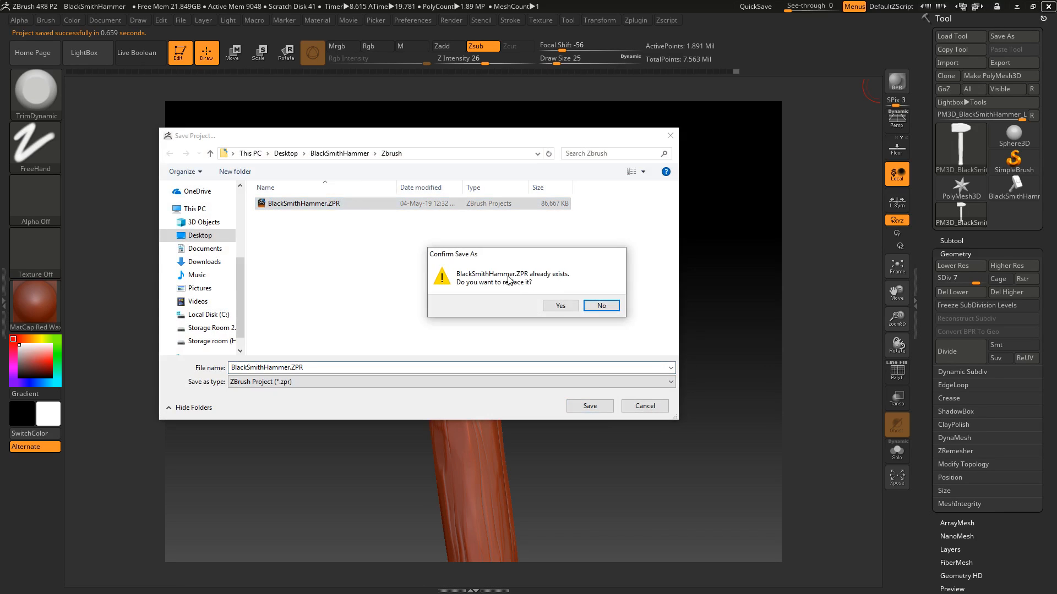
left_click(558, 304)
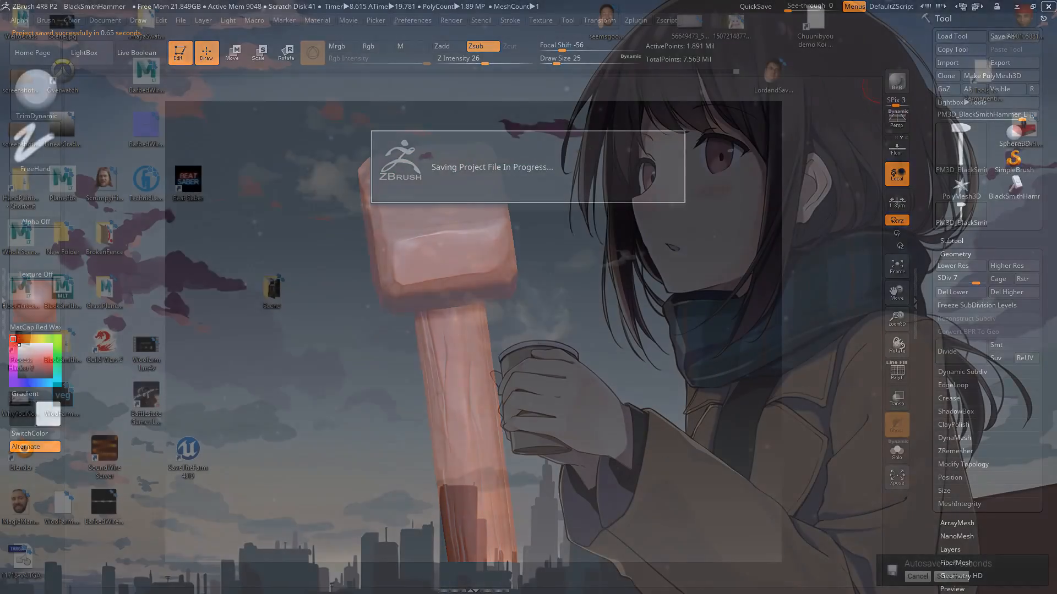